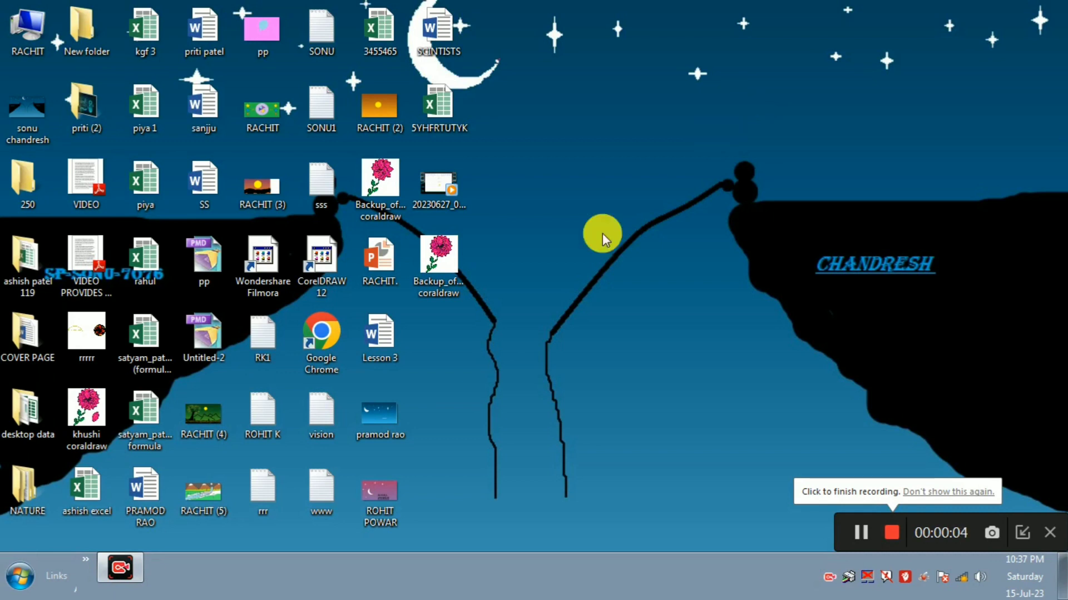
Step: Launch Excel 2013 from the 'excel - Shortcut' entry in the Windows 7 Start menu
{"action": "left_click", "coordinate": [19, 578]}
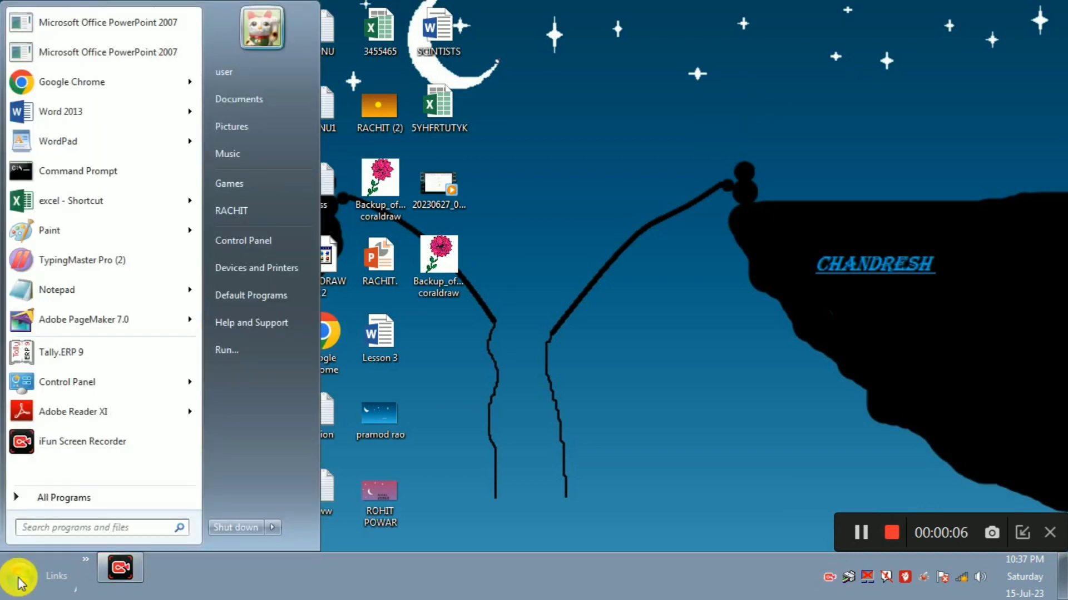
{"action": "mouse_move", "coordinate": [157, 202]}
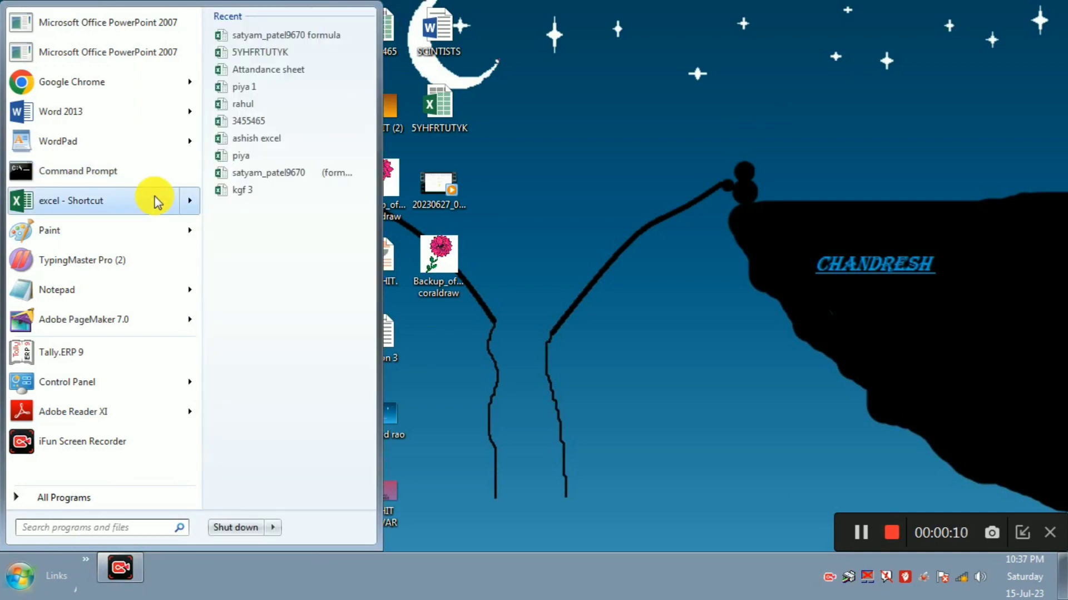
{"action": "left_click", "coordinate": [157, 202]}
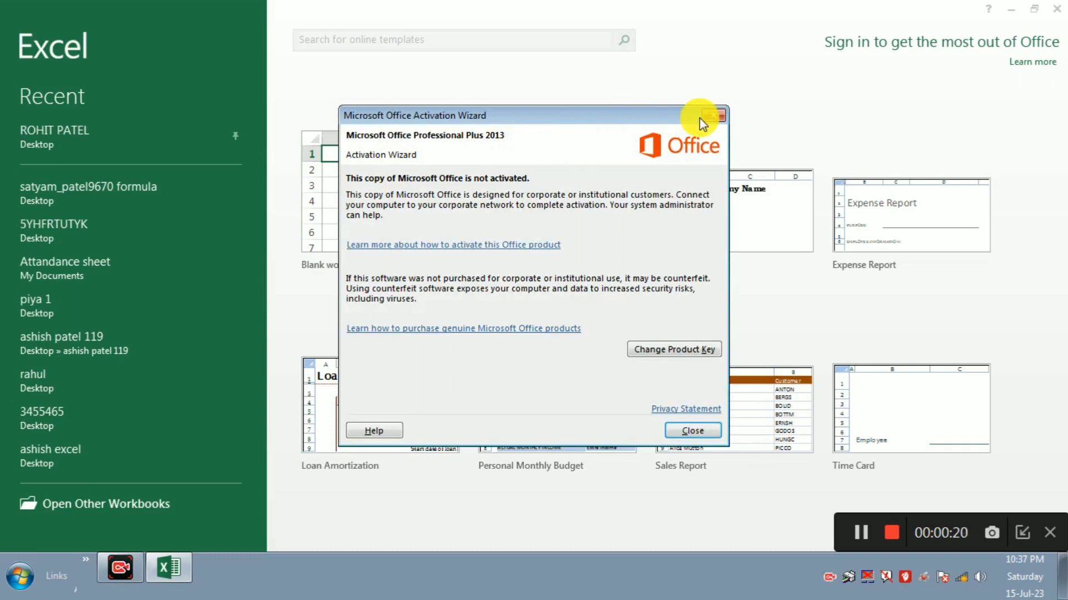
Step: Close the Activation Wizard and start a new blank workbook, Book1
{"action": "left_click", "coordinate": [717, 116]}
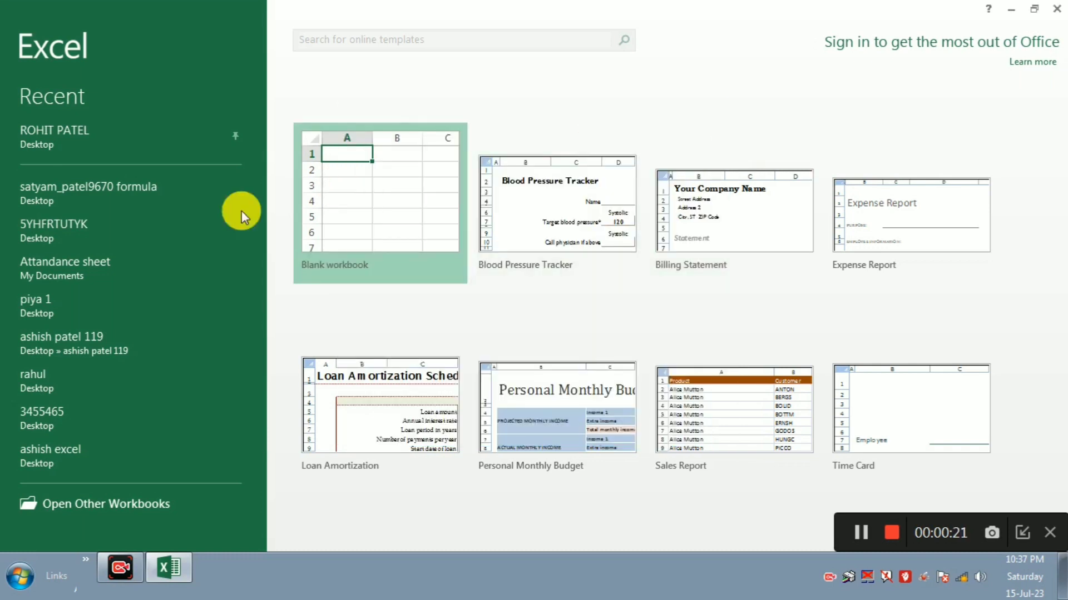
{"action": "left_click", "coordinate": [399, 222]}
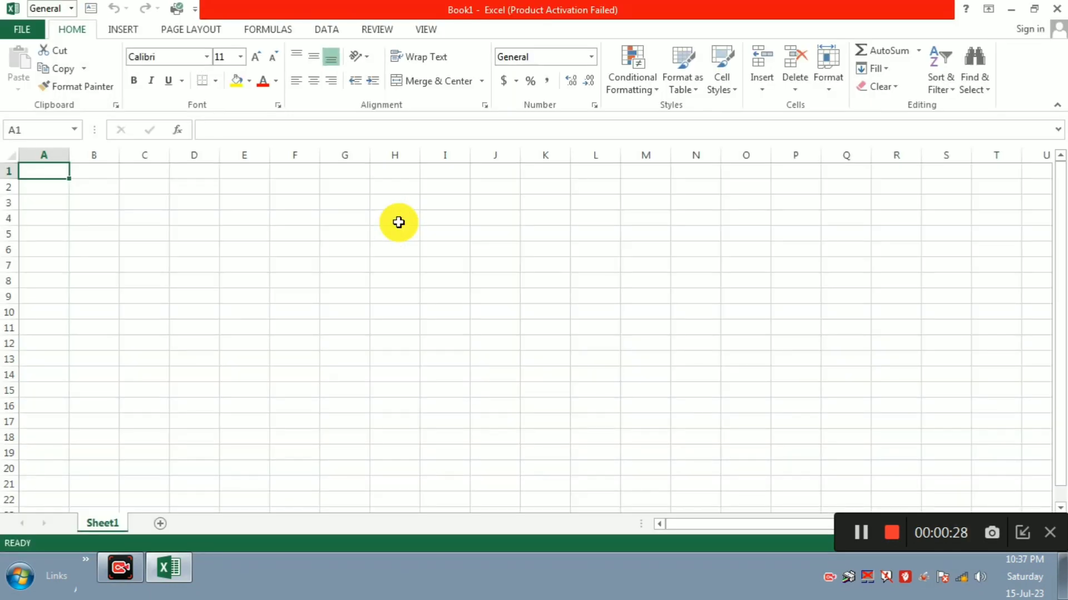
Step: Switch Book1 to Page Layout view and return to the sheet cells
{"action": "left_click", "coordinate": [427, 31]}
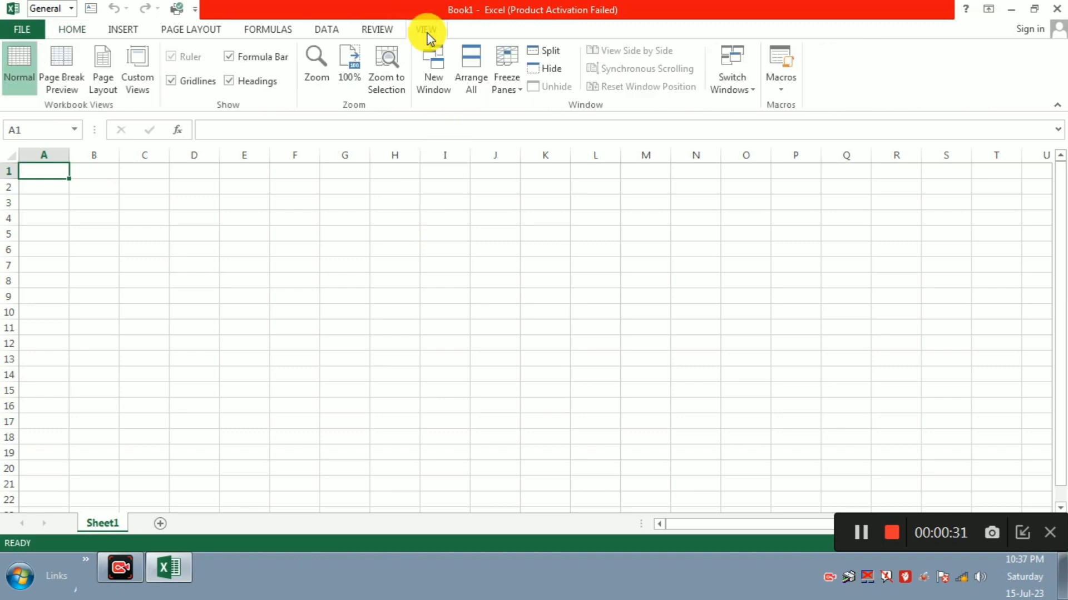
{"action": "left_click", "coordinate": [121, 75]}
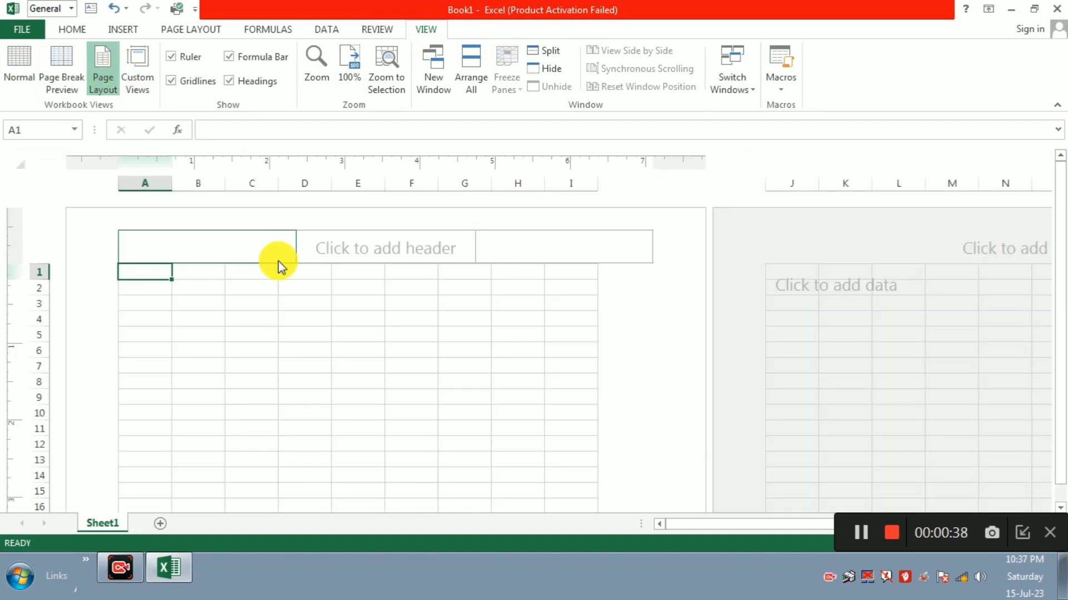
{"action": "left_click", "coordinate": [205, 316]}
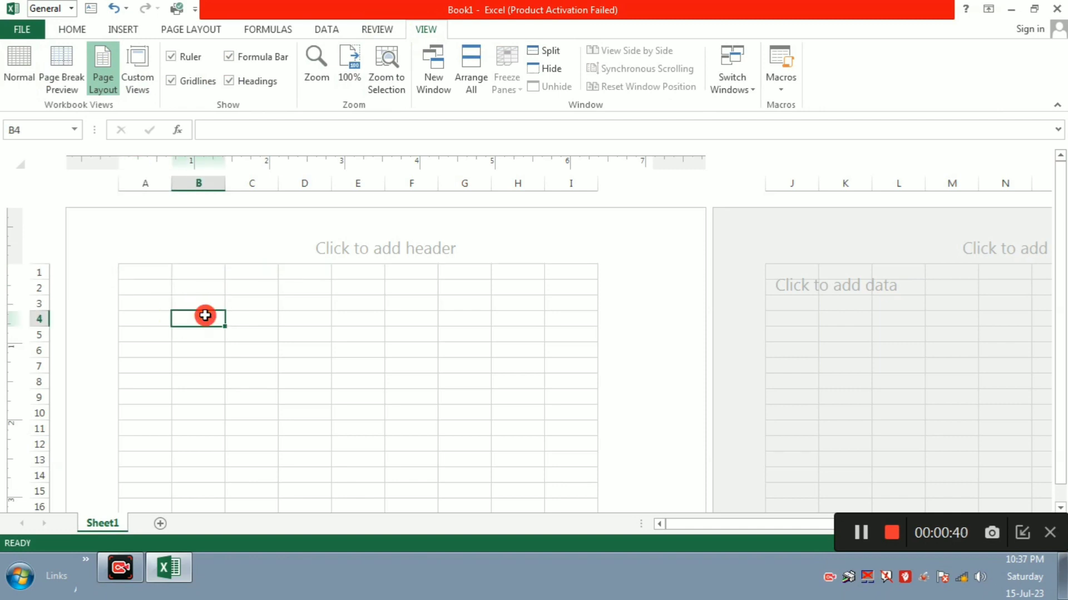
{"action": "left_click", "coordinate": [147, 254]}
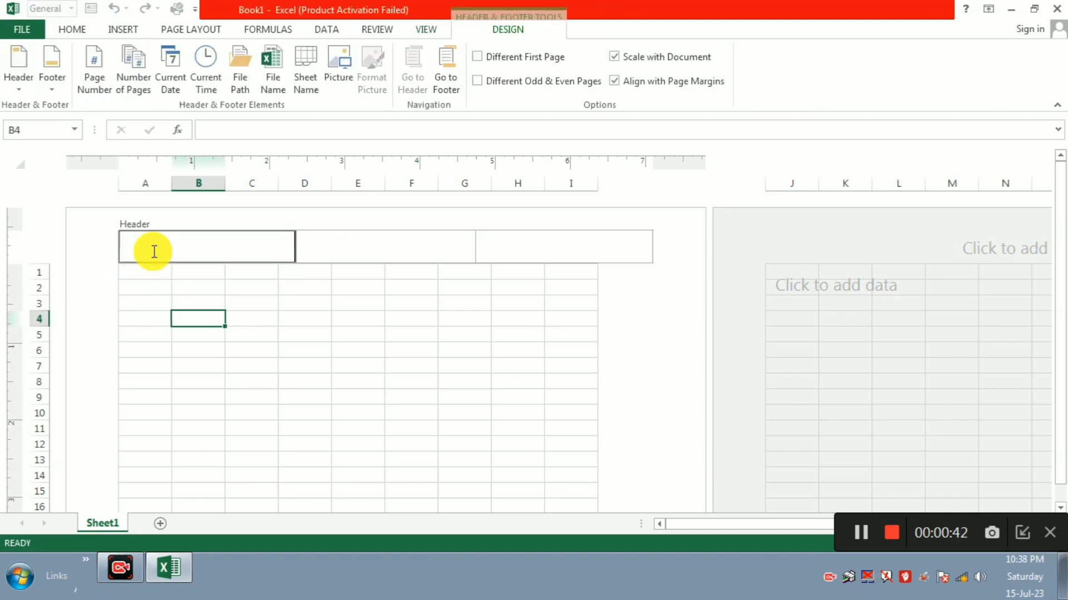
{"action": "left_click", "coordinate": [143, 284]}
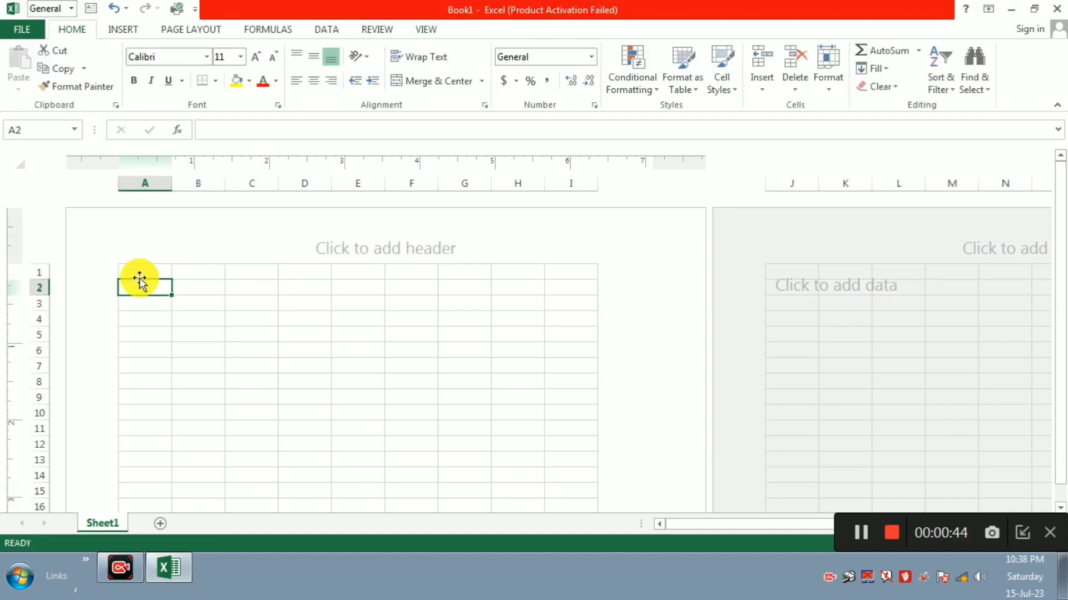
Step: Select the range A1:I47, starting from A1 and extending with Shift plus arrows
{"action": "key", "text": "Up"}
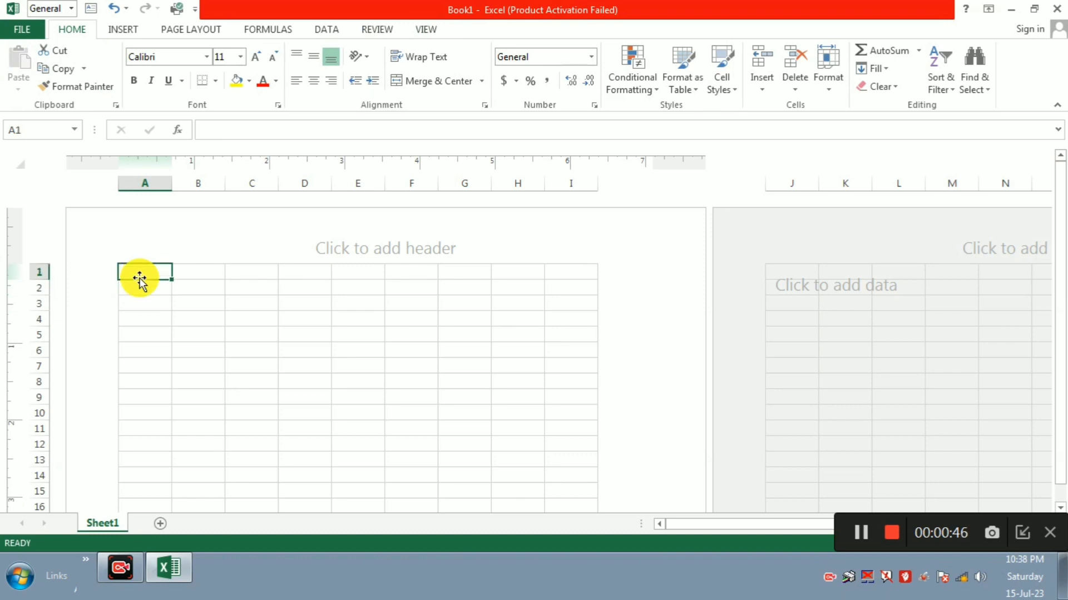
{"action": "key", "text": "shift+Right"}
{"action": "key", "text": "shift+Right"}
{"action": "key", "text": "shift+Right"}
{"action": "key", "text": "shift+Right"}
{"action": "key", "text": "shift+Right"}
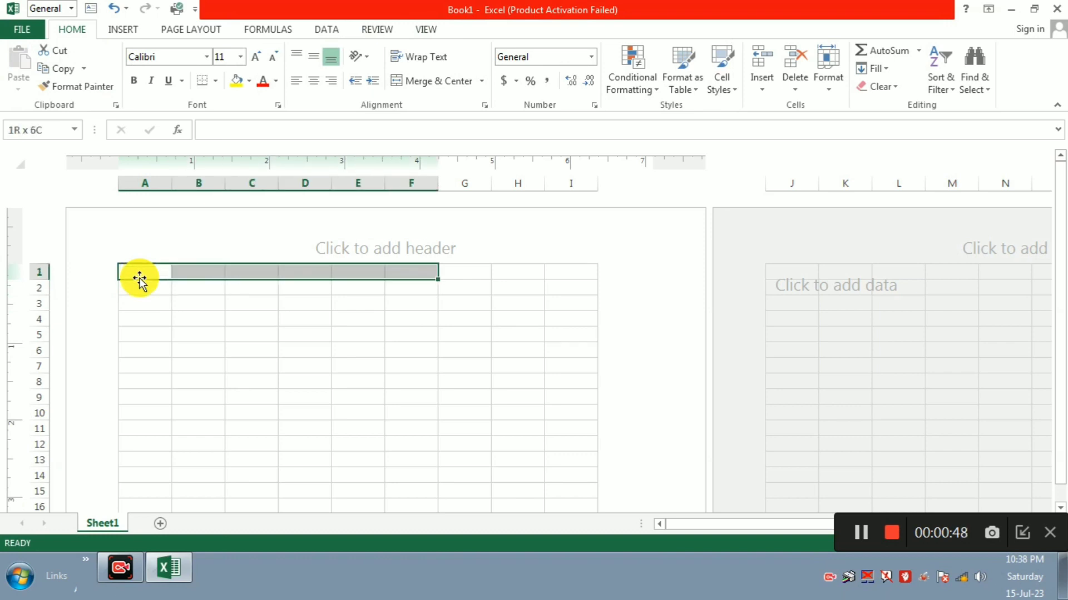
{"action": "key", "text": "shift+Right"}
{"action": "key", "text": "shift+Right"}
{"action": "key", "text": "shift+Right"}
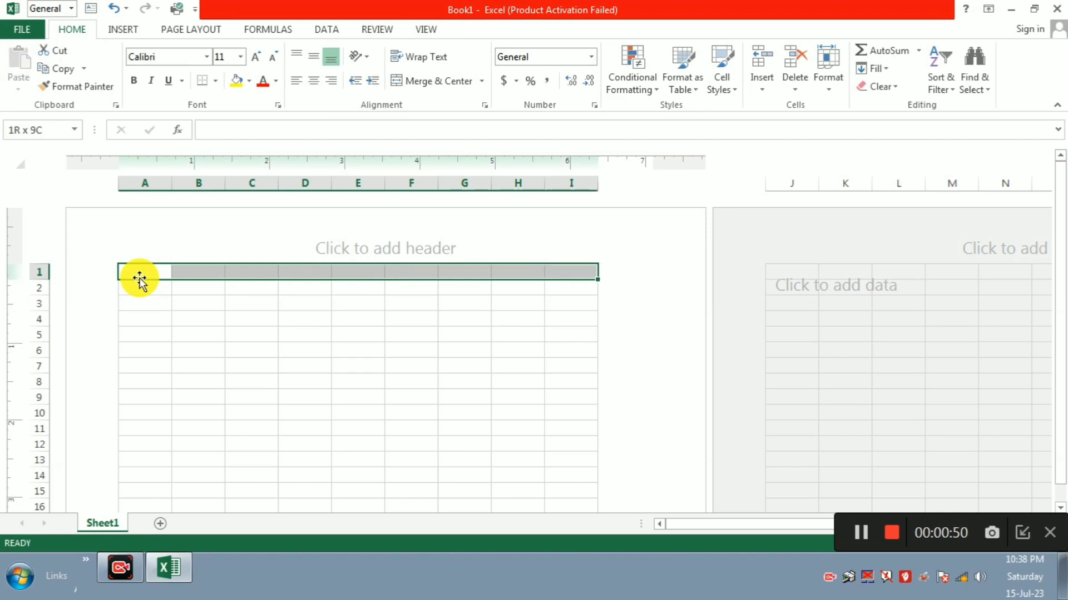
{"action": "key", "text": "shift+Down"}
{"action": "key", "text": "shift+Down"}
{"action": "key", "text": "shift+Down"}
{"action": "key", "text": "shift+Down"}
{"action": "key", "text": "shift+Down"}
{"action": "key", "text": "shift+Down"}
{"action": "key", "text": "shift+Down"}
{"action": "key", "text": "shift+Down"}
{"action": "key", "text": "shift+Down"}
{"action": "key", "text": "shift+Down"}
{"action": "key", "text": "shift+Down"}
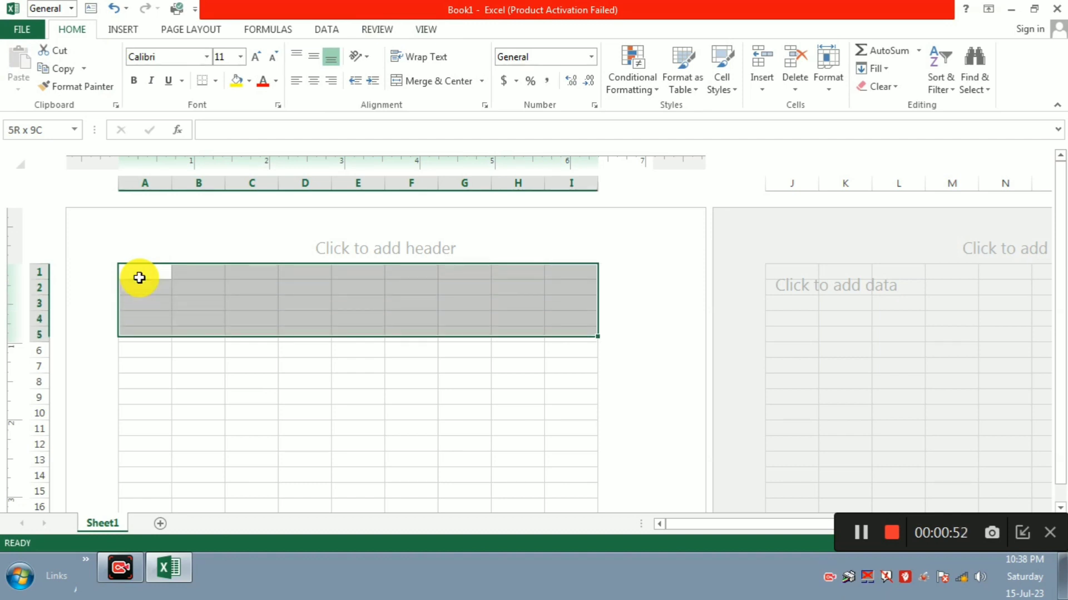
{"action": "key", "text": "shift+Down"}
{"action": "key", "text": "shift+Down"}
{"action": "key", "text": "shift+Down"}
{"action": "key", "text": "shift+Down"}
{"action": "key", "text": "shift+Down"}
{"action": "key", "text": "shift+Down"}
{"action": "key", "text": "shift+Down"}
{"action": "key", "text": "shift+Down"}
{"action": "key", "text": "shift+Down"}
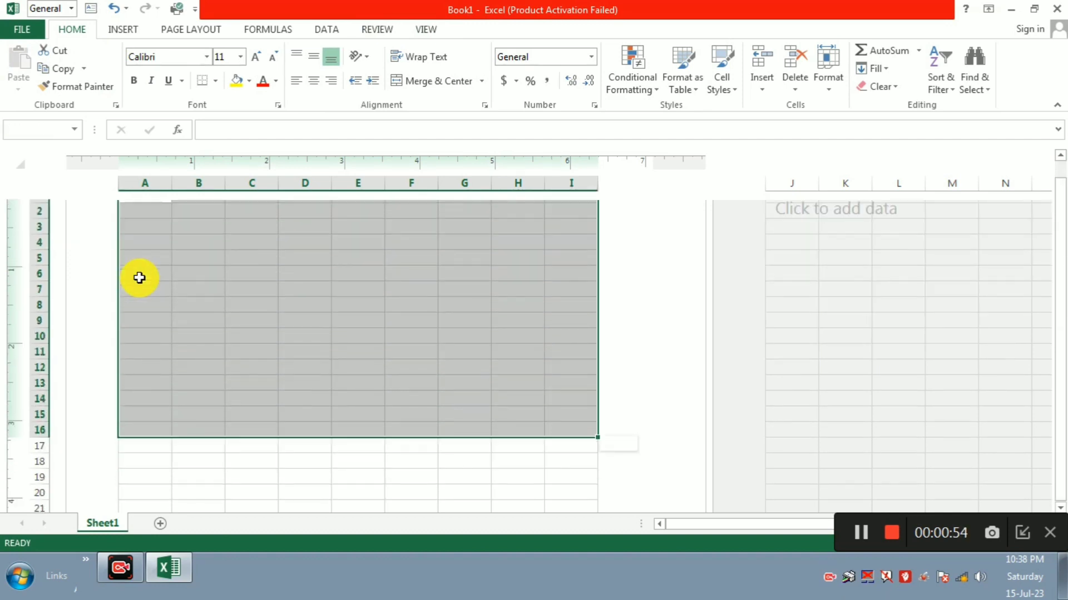
{"action": "key", "text": "shift+Down"}
{"action": "key", "text": "shift+Down"}
{"action": "key", "text": "shift+Down"}
{"action": "key", "text": "shift+Down"}
{"action": "key", "text": "shift+Down"}
{"action": "key", "text": "shift+Down"}
{"action": "key", "text": "shift+Down"}
{"action": "key", "text": "shift+Down"}
{"action": "key", "text": "shift+Down"}
{"action": "key", "text": "shift+Down"}
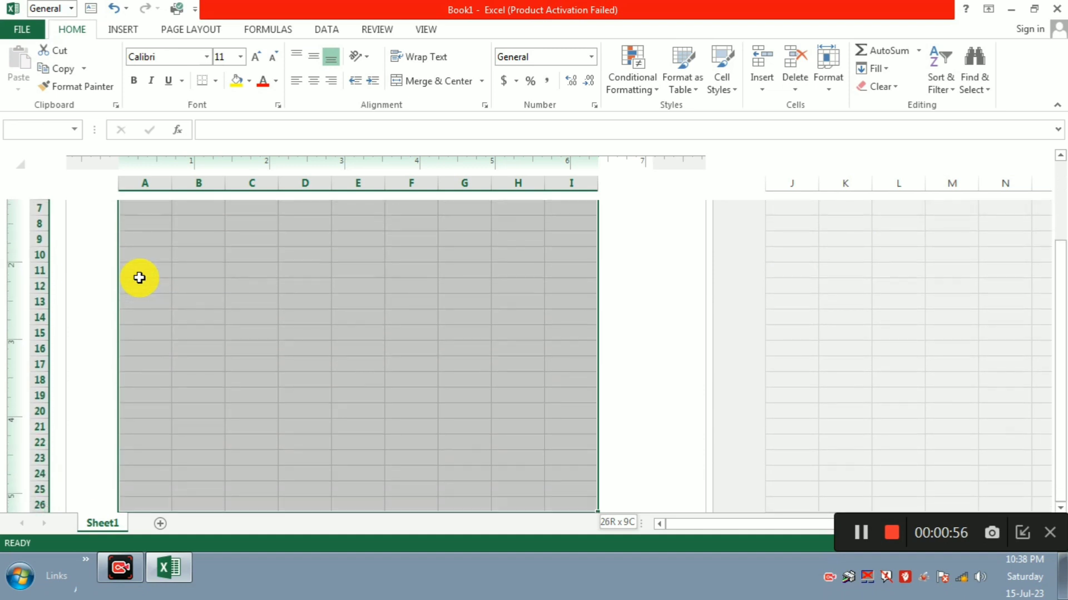
{"action": "key", "text": "shift+Down"}
{"action": "key", "text": "shift+Down"}
{"action": "key", "text": "shift+Down"}
{"action": "key", "text": "shift+Down"}
{"action": "key", "text": "shift+Down"}
{"action": "key", "text": "shift+Down"}
{"action": "key", "text": "shift+Down"}
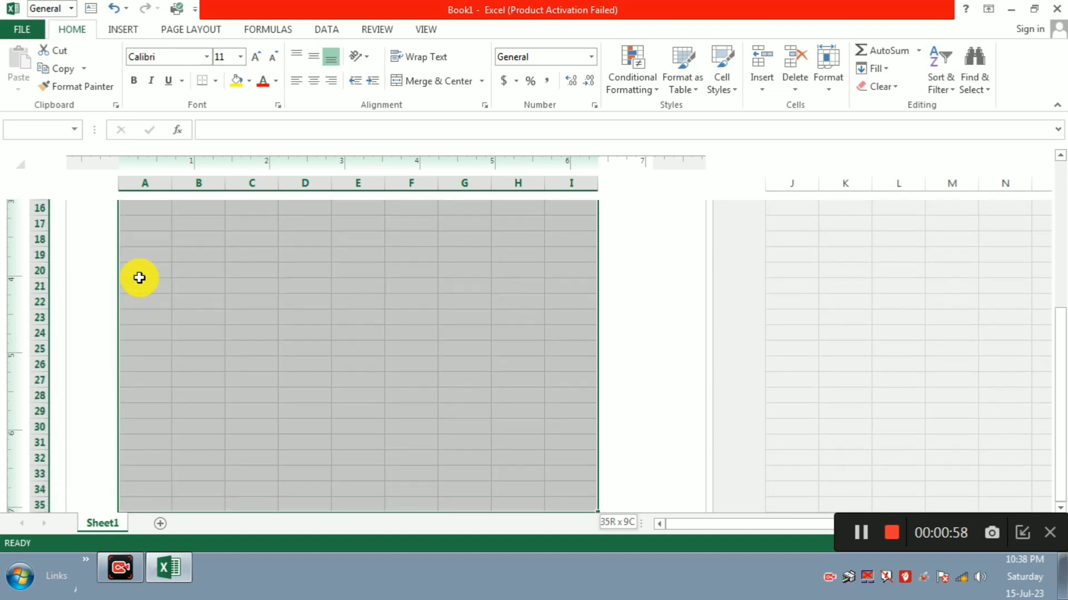
{"action": "key", "text": "shift+Down"}
{"action": "key", "text": "shift+Down"}
{"action": "key", "text": "shift+Down"}
{"action": "key", "text": "shift+Down"}
{"action": "key", "text": "shift+Down"}
{"action": "key", "text": "shift+Down"}
{"action": "key", "text": "shift+Down"}
{"action": "key", "text": "shift+Down"}
{"action": "key", "text": "shift+Down"}
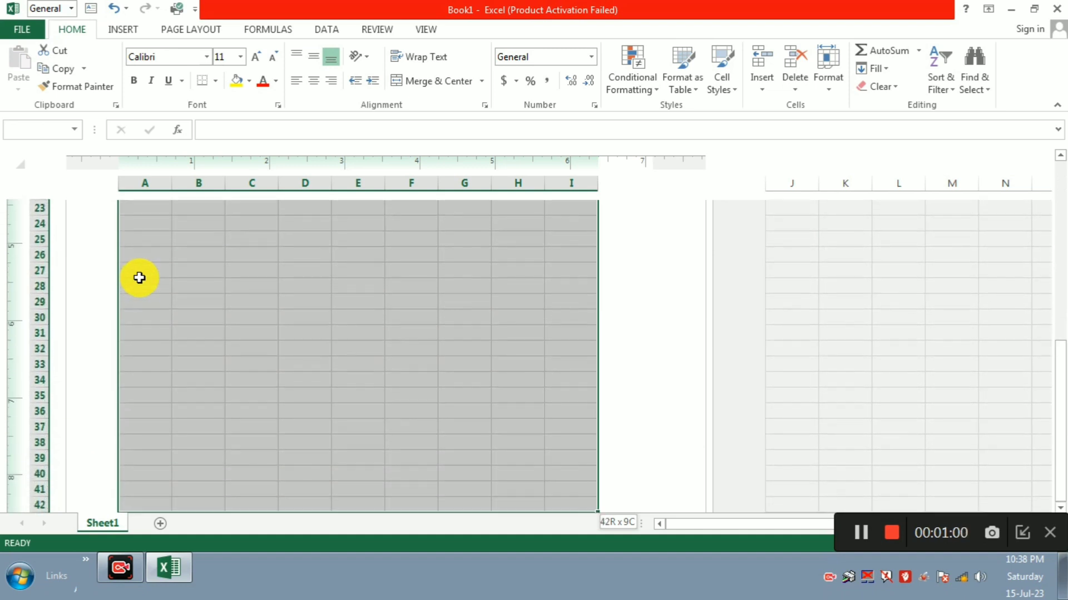
{"action": "scroll", "coordinate": [139, 277], "scroll_direction": "down", "scroll_amount": 4}
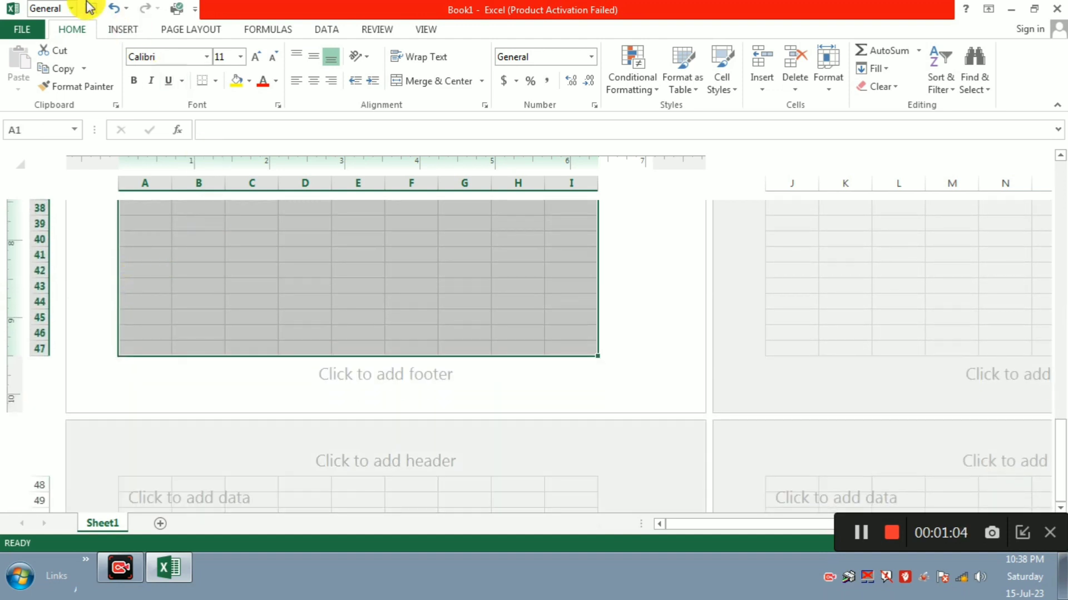
Step: Apply All Borders to A1:I47, then reselect cell A1
{"action": "left_click", "coordinate": [216, 82]}
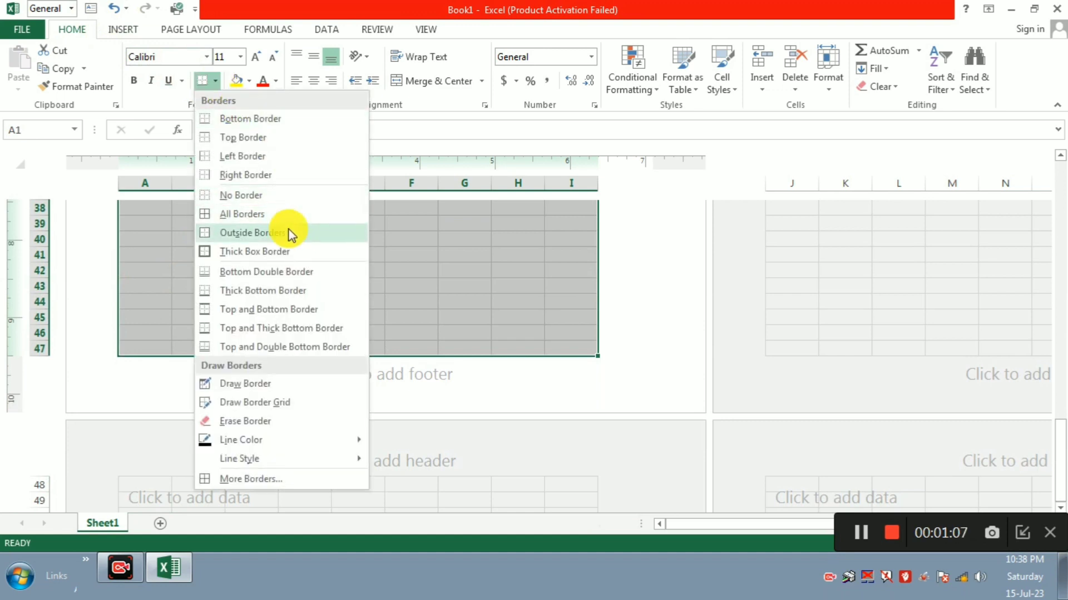
{"action": "left_click", "coordinate": [317, 214]}
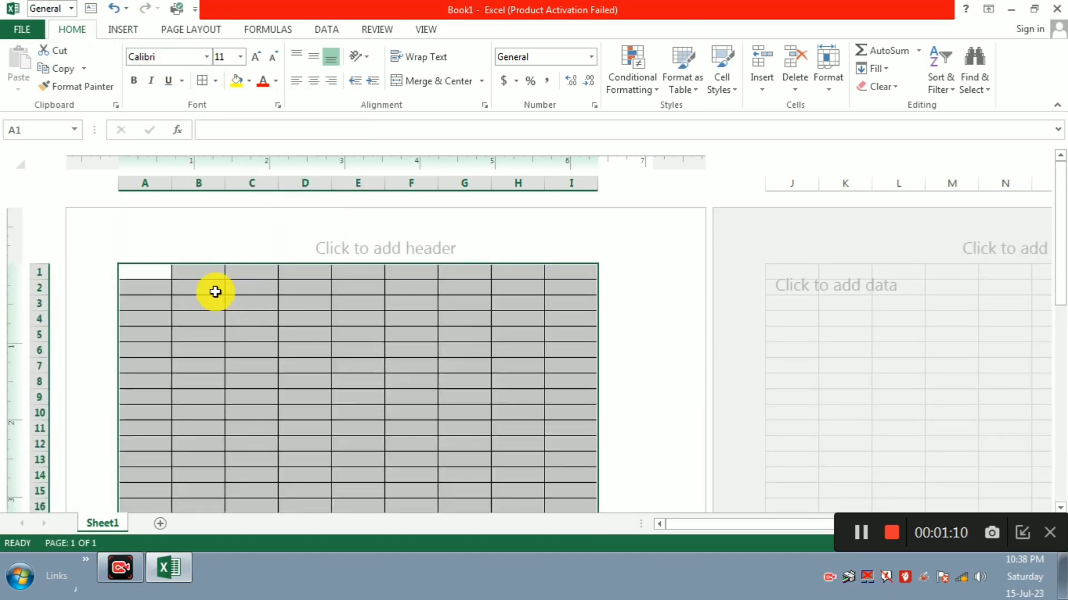
{"action": "left_click", "coordinate": [210, 290]}
{"action": "left_click", "coordinate": [158, 277]}
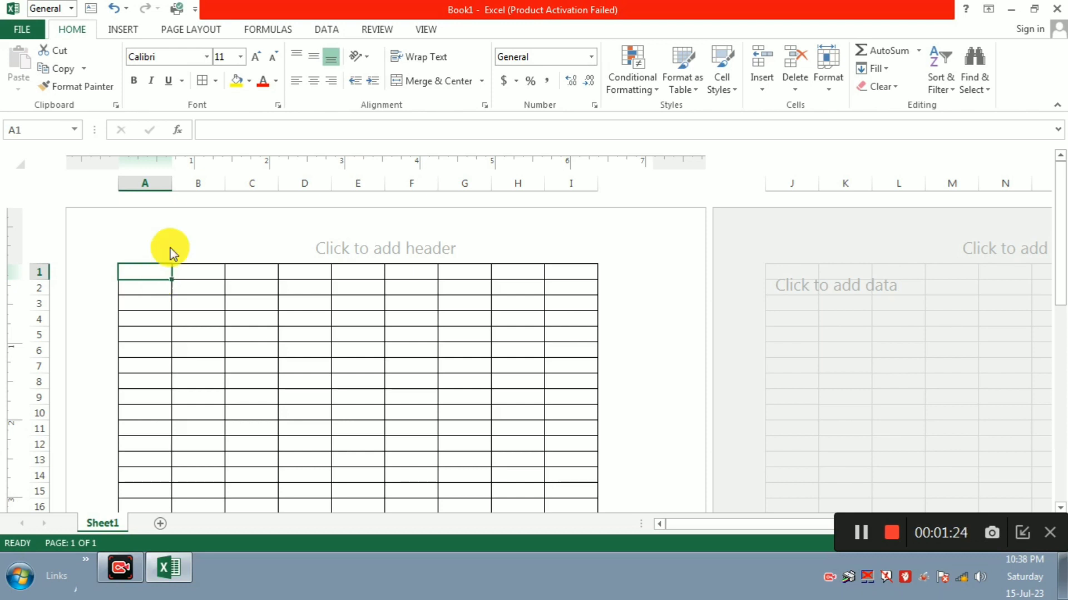
{"action": "left_click", "coordinate": [1022, 532]}
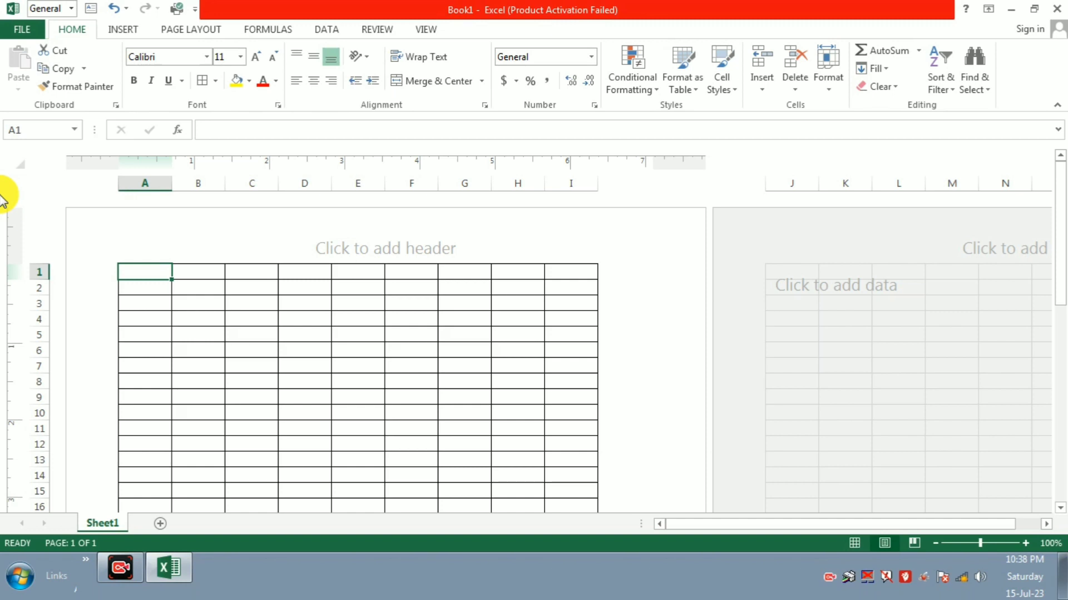
Step: Enter 'VISION PVT. LTD' in cell A1, fixing a typo along the way
{"action": "type", "text": "VISI"}
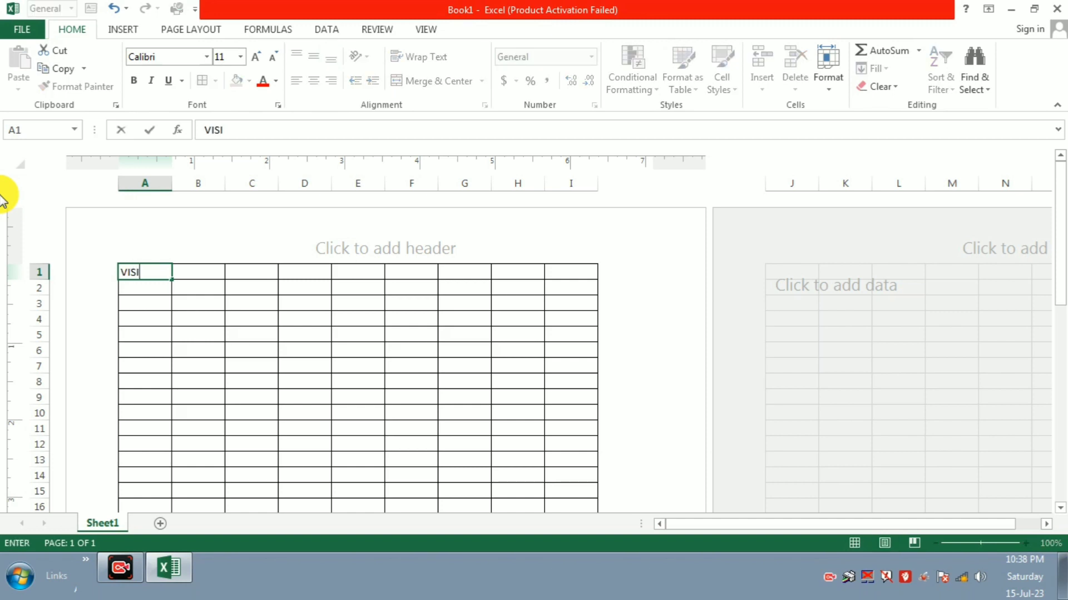
{"action": "type", "text": "ON PVT. LTD"}
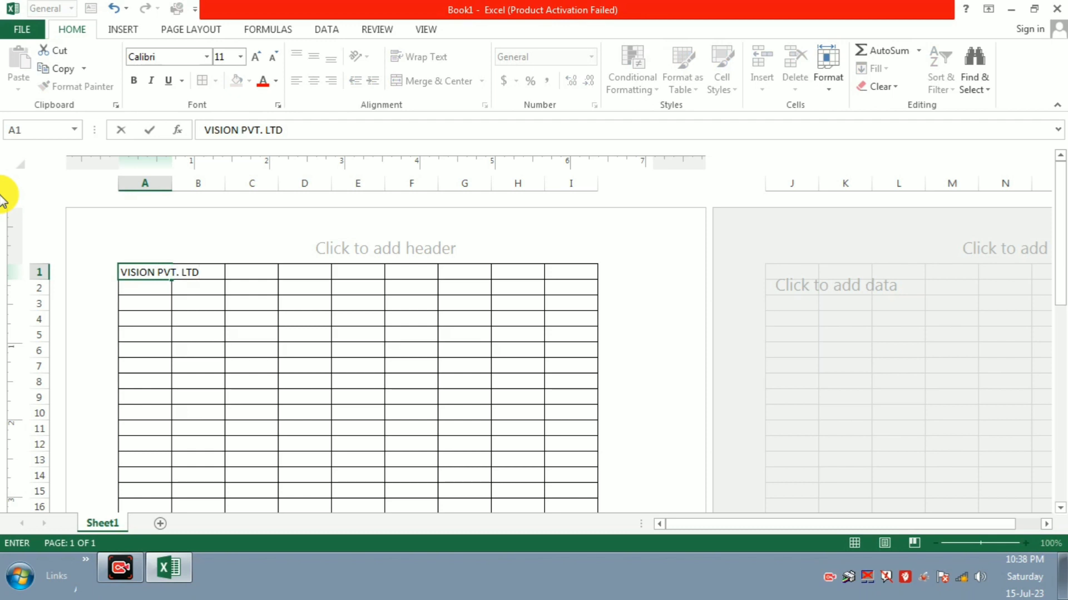
{"action": "left_click_drag", "start_coordinate": [185, 319], "coordinate": [219, 336]}
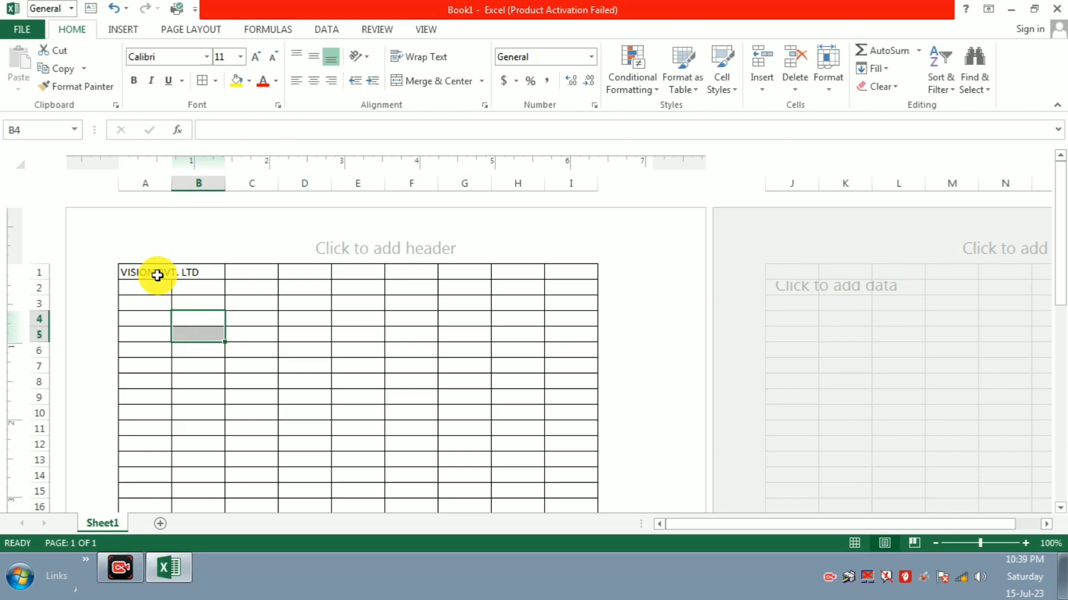
Step: Merge and center A1:F3 for the title and middle-align it vertically
{"action": "left_click", "coordinate": [185, 331]}
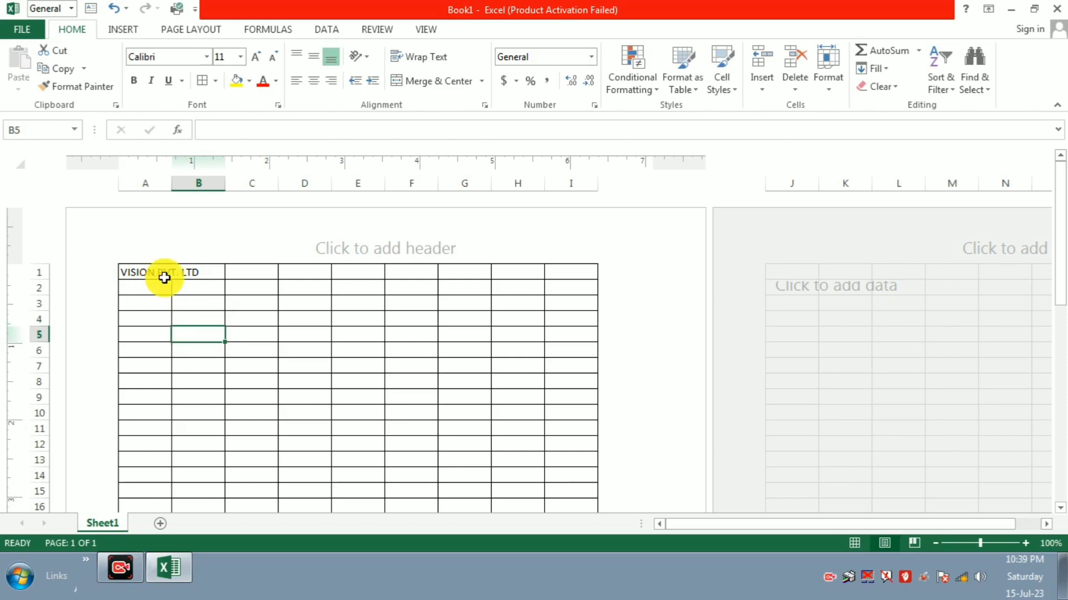
{"action": "left_click", "coordinate": [136, 277]}
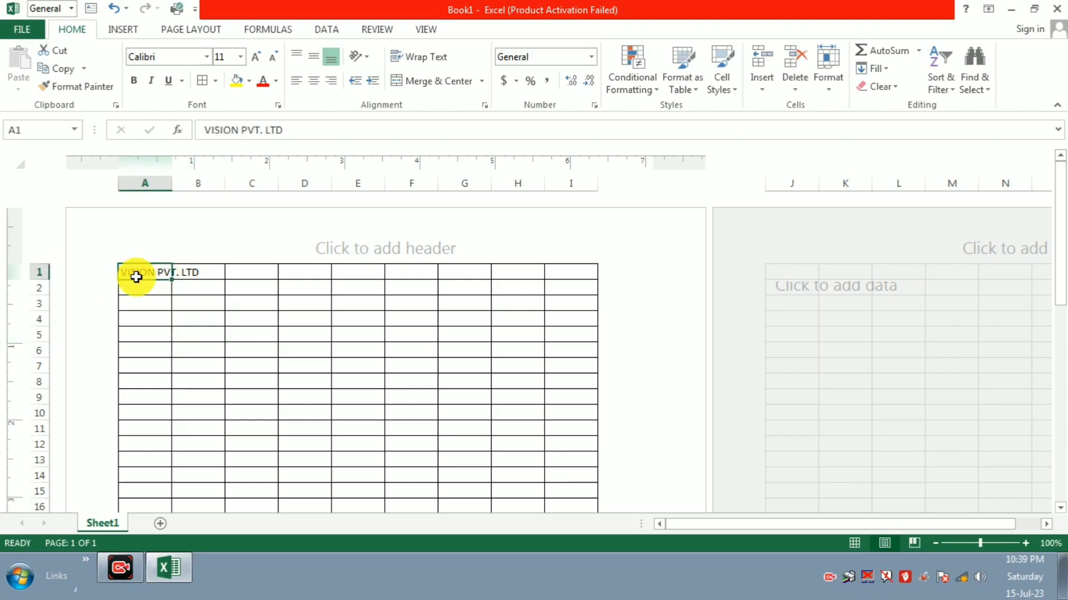
{"action": "key", "text": "shift+Right"}
{"action": "key", "text": "shift+Right"}
{"action": "key", "text": "shift+Right"}
{"action": "key", "text": "shift+Right"}
{"action": "key", "text": "shift+Right"}
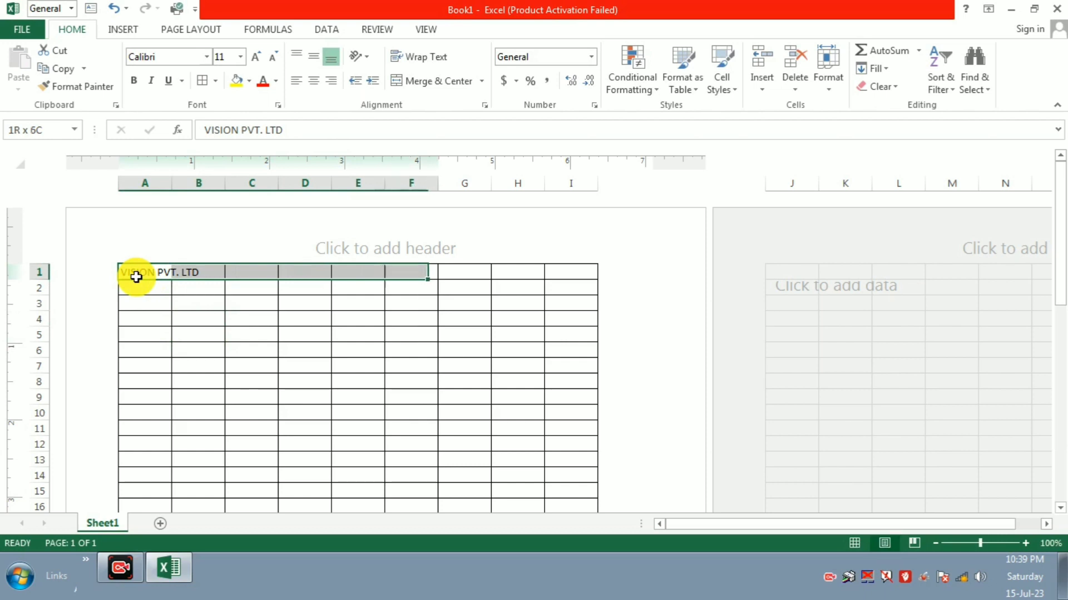
{"action": "key", "text": "shift+Down"}
{"action": "key", "text": "shift+Down"}
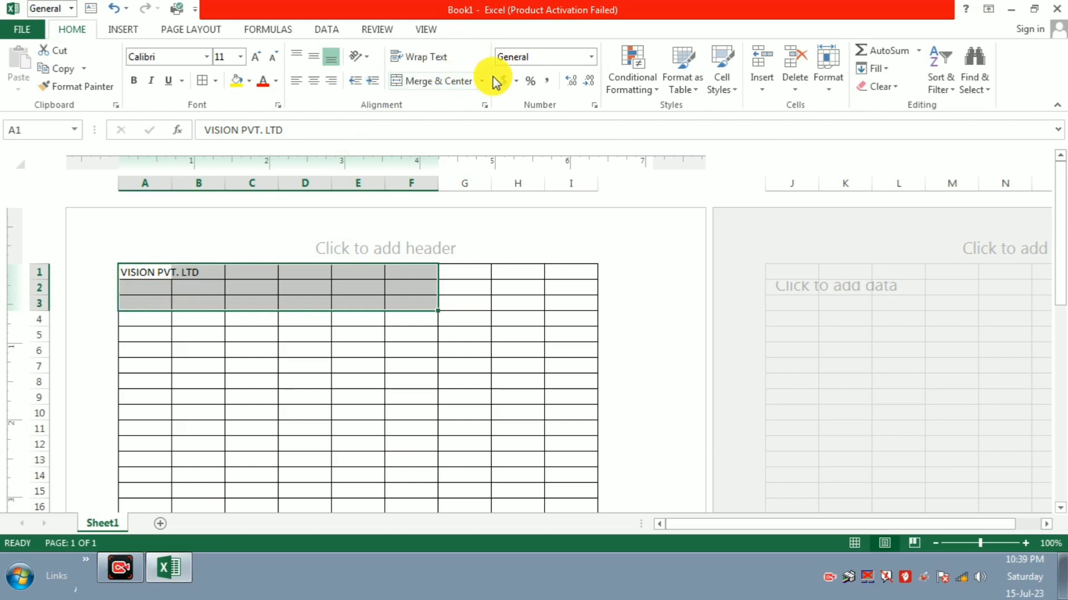
{"action": "left_click", "coordinate": [457, 82]}
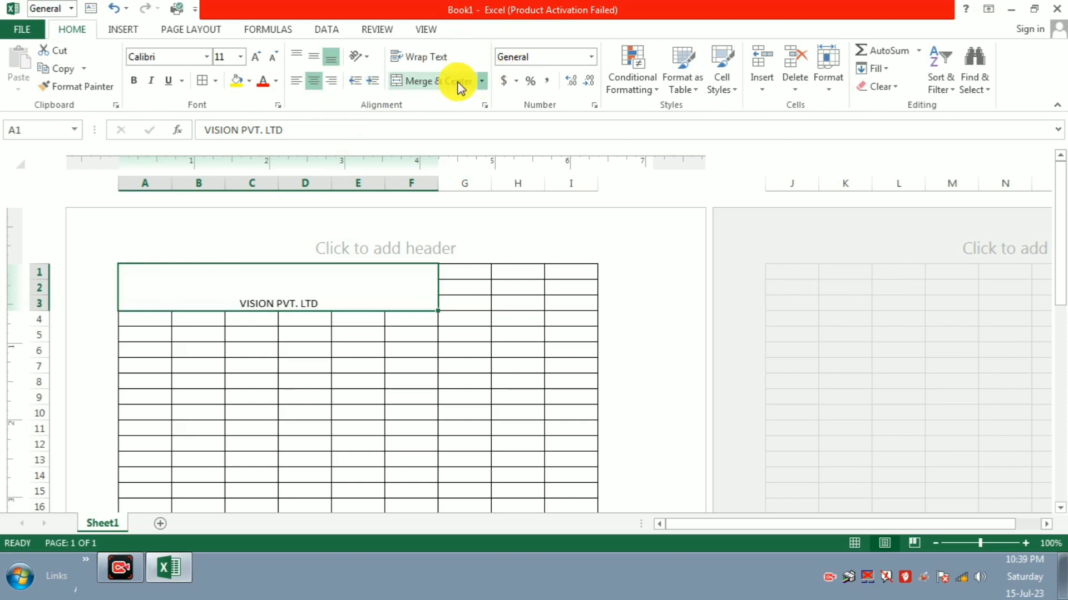
{"action": "left_click", "coordinate": [307, 55]}
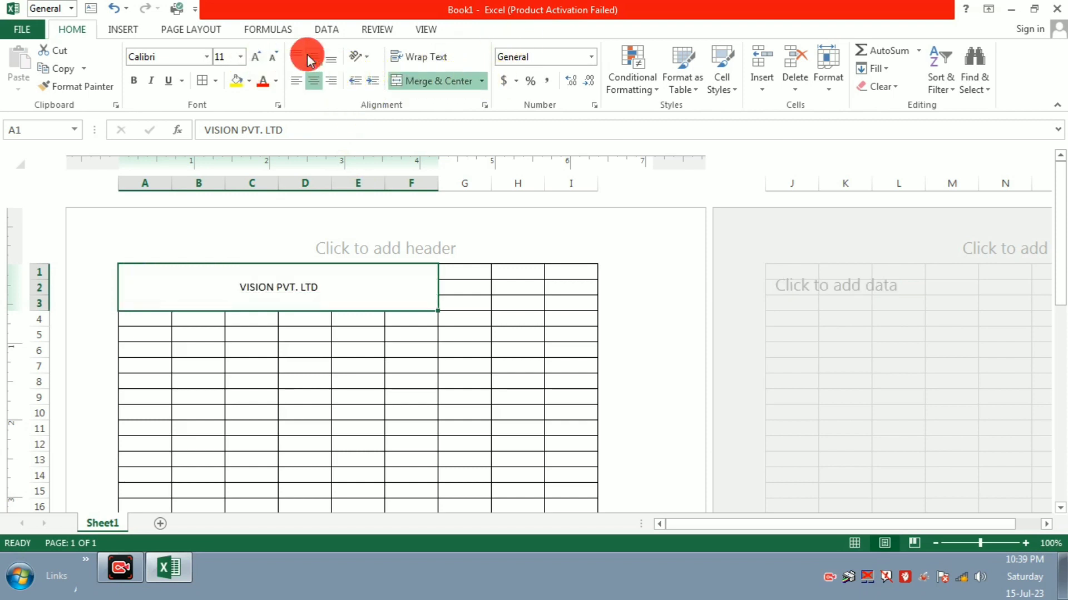
Step: Enlarge the title font size to 36 pt
{"action": "left_click", "coordinate": [256, 53]}
{"action": "left_click", "coordinate": [256, 52]}
{"action": "left_click", "coordinate": [256, 53]}
{"action": "left_click", "coordinate": [256, 53]}
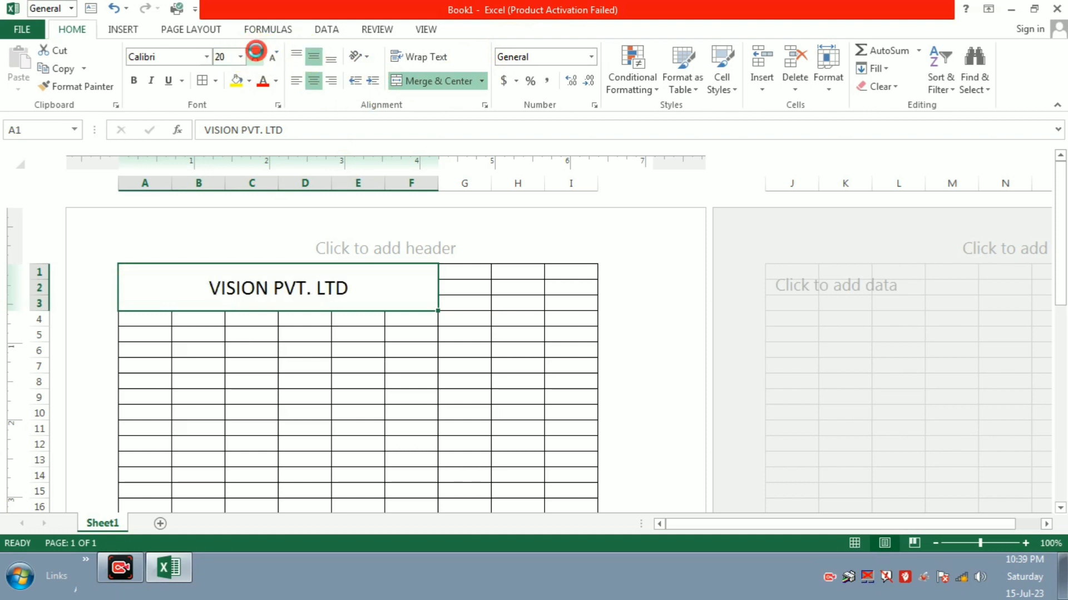
{"action": "left_click", "coordinate": [256, 53]}
{"action": "left_click", "coordinate": [256, 53]}
{"action": "left_click", "coordinate": [256, 52]}
{"action": "left_click", "coordinate": [256, 53]}
{"action": "left_click", "coordinate": [256, 53]}
{"action": "left_click", "coordinate": [256, 53]}
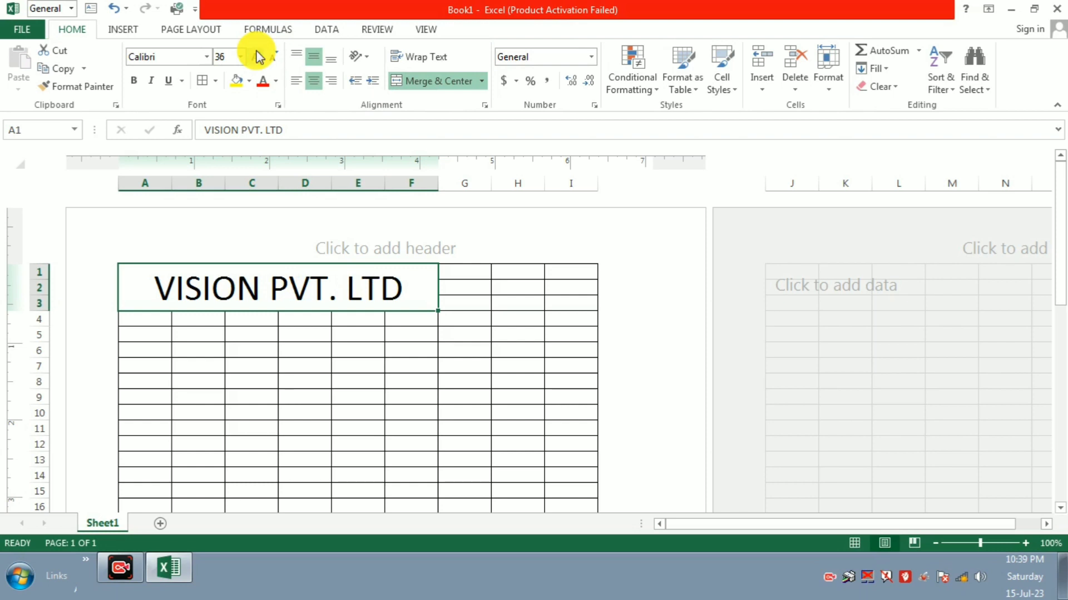
{"action": "left_click", "coordinate": [483, 329]}
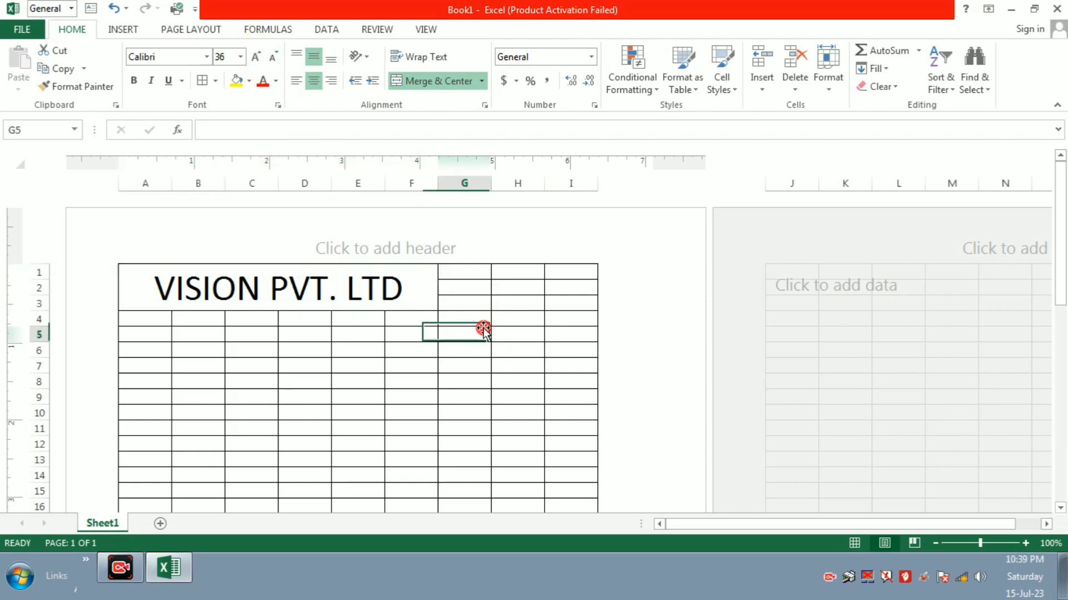
Step: Re-merge the title across A1:I3 and give it a yellow fill
{"action": "left_click", "coordinate": [464, 274]}
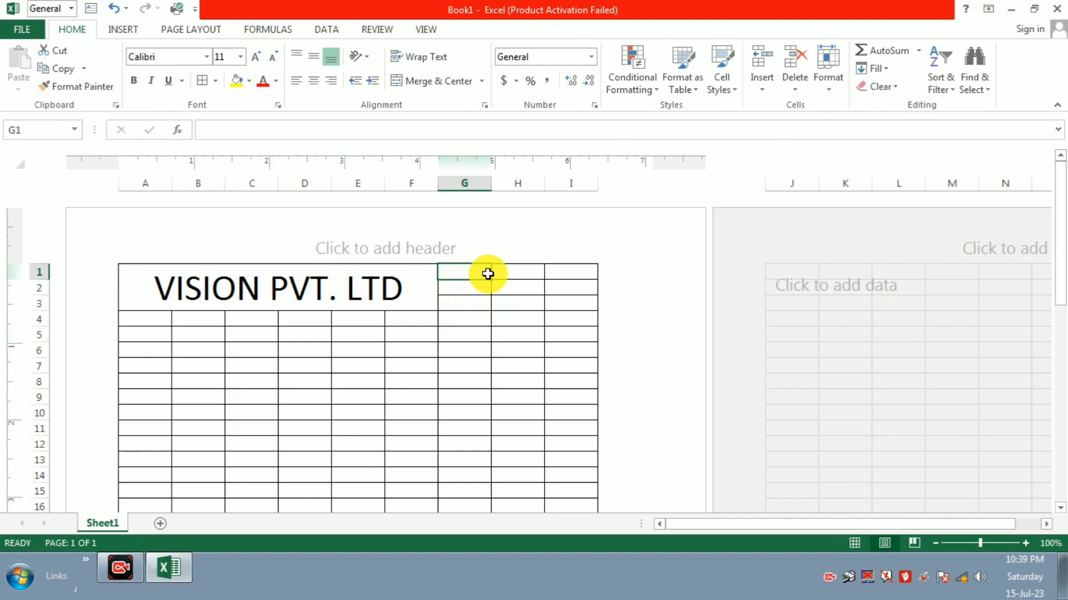
{"action": "left_click", "coordinate": [165, 315]}
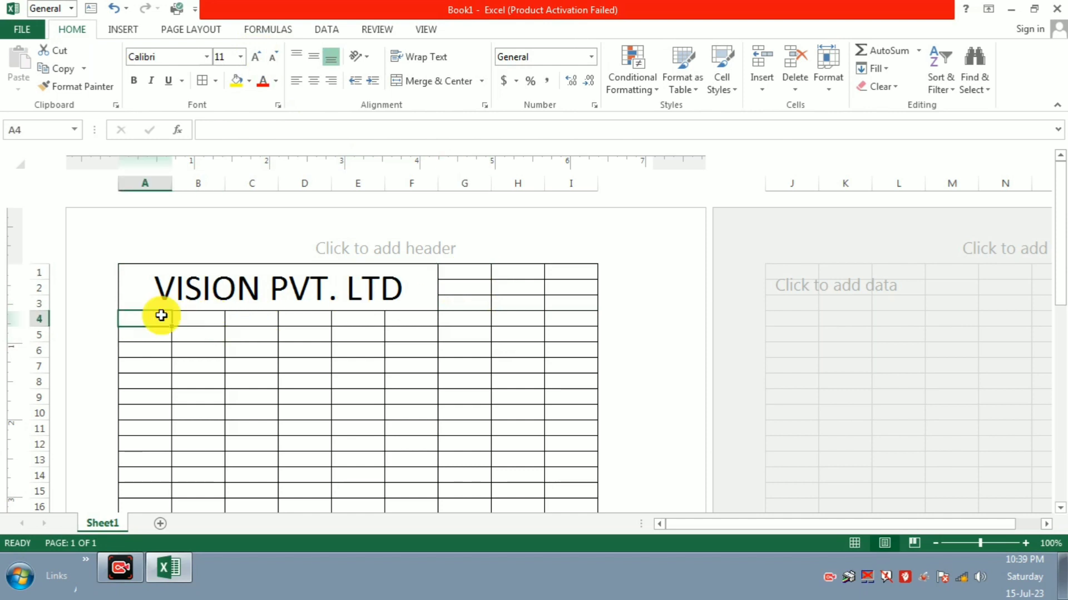
{"action": "left_click", "coordinate": [253, 287]}
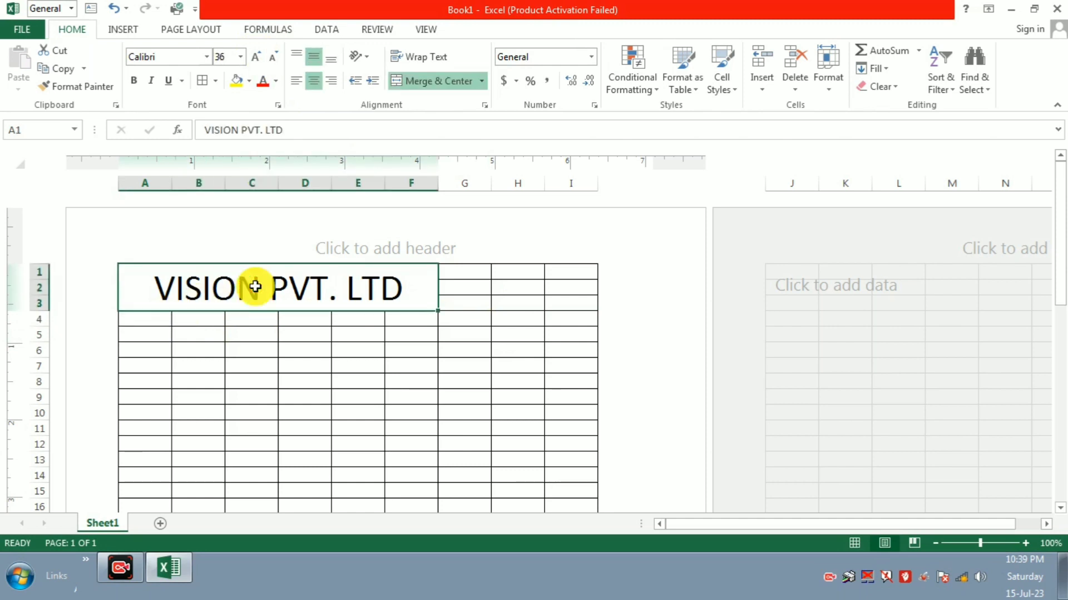
{"action": "key", "text": "shift+Right"}
{"action": "key", "text": "shift+Right"}
{"action": "key", "text": "shift+Right"}
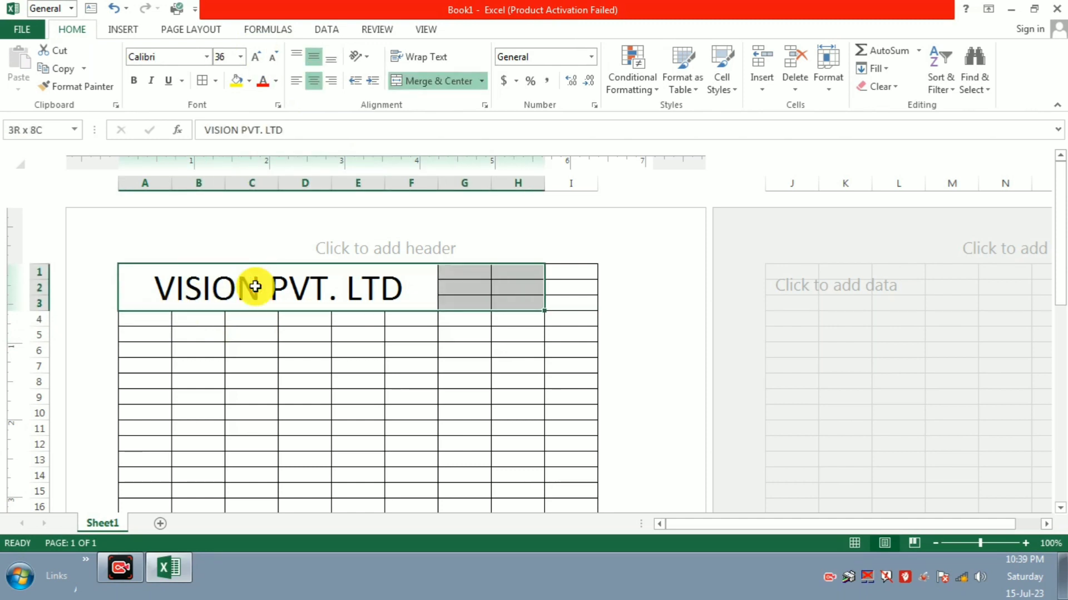
{"action": "left_click", "coordinate": [430, 81]}
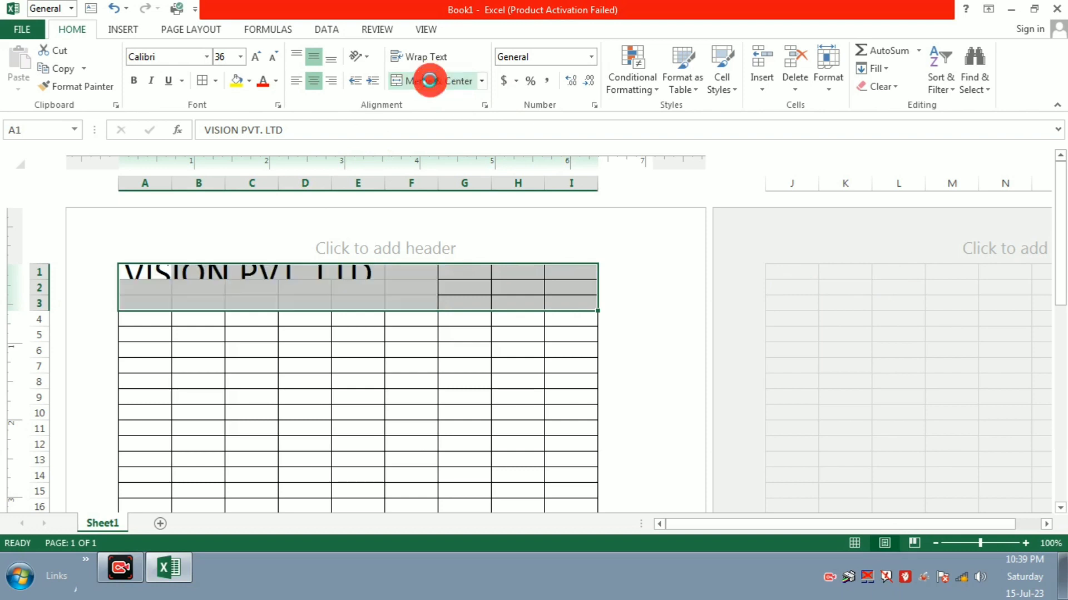
{"action": "left_click", "coordinate": [431, 82]}
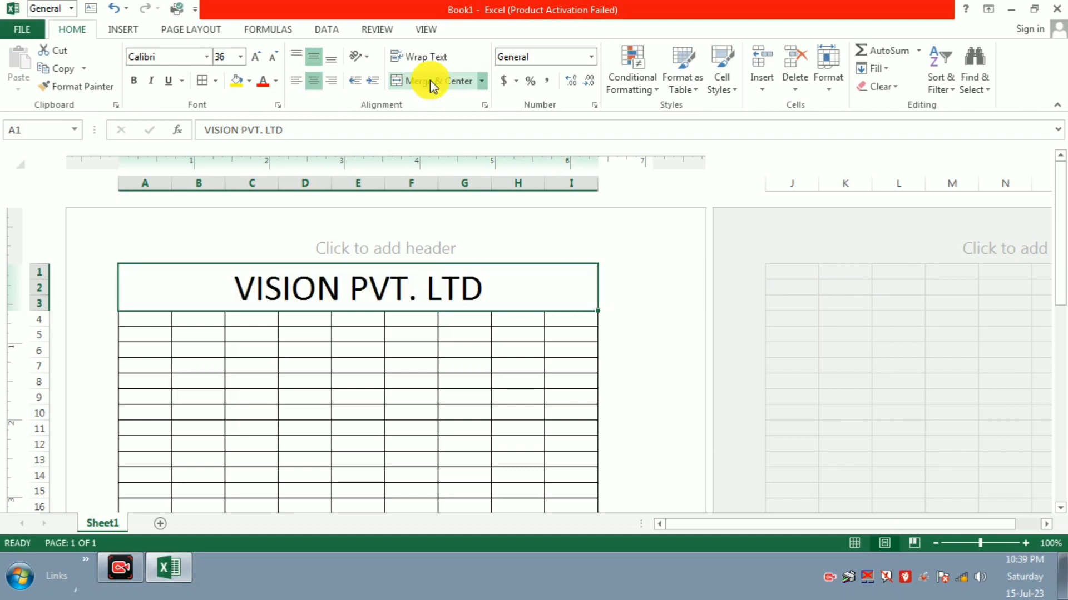
{"action": "left_click", "coordinate": [238, 84]}
{"action": "left_click", "coordinate": [174, 326]}
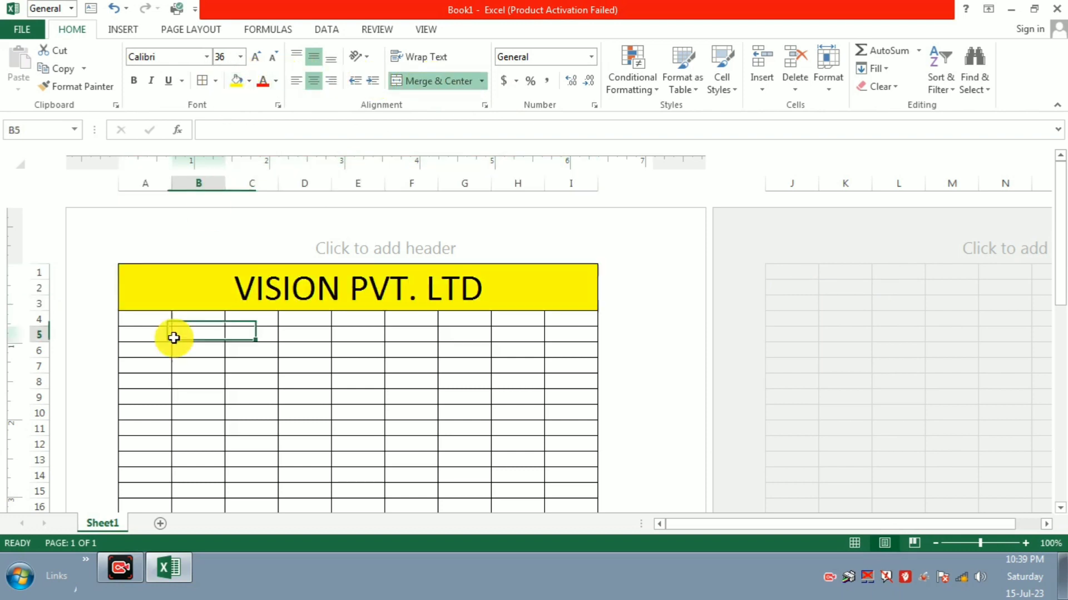
{"action": "left_click", "coordinate": [156, 322]}
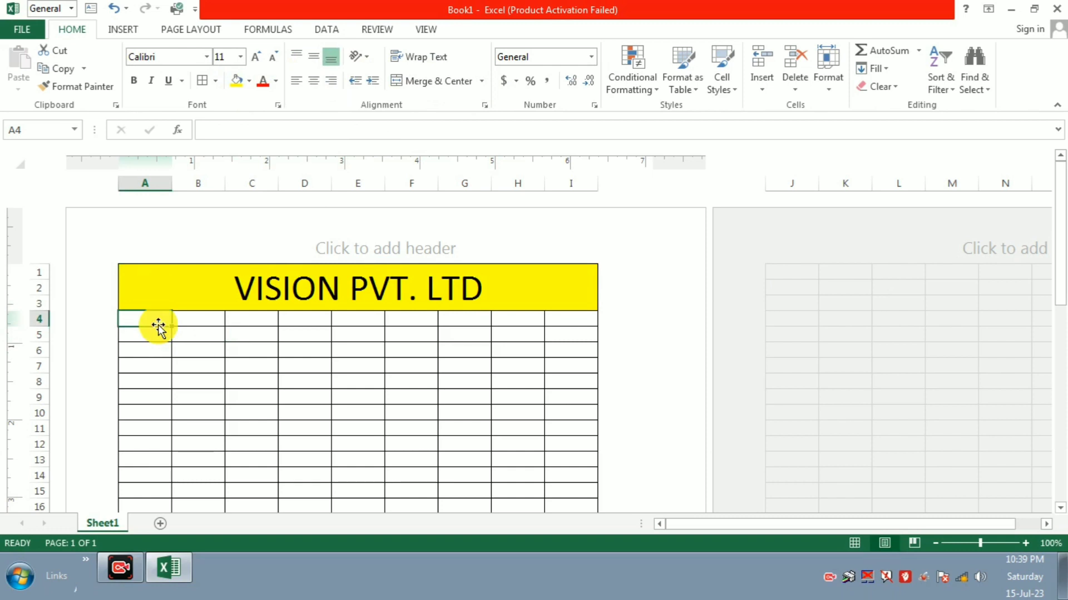
Step: Type the label 'Address' in cell A4
{"action": "type", "text": "a"}
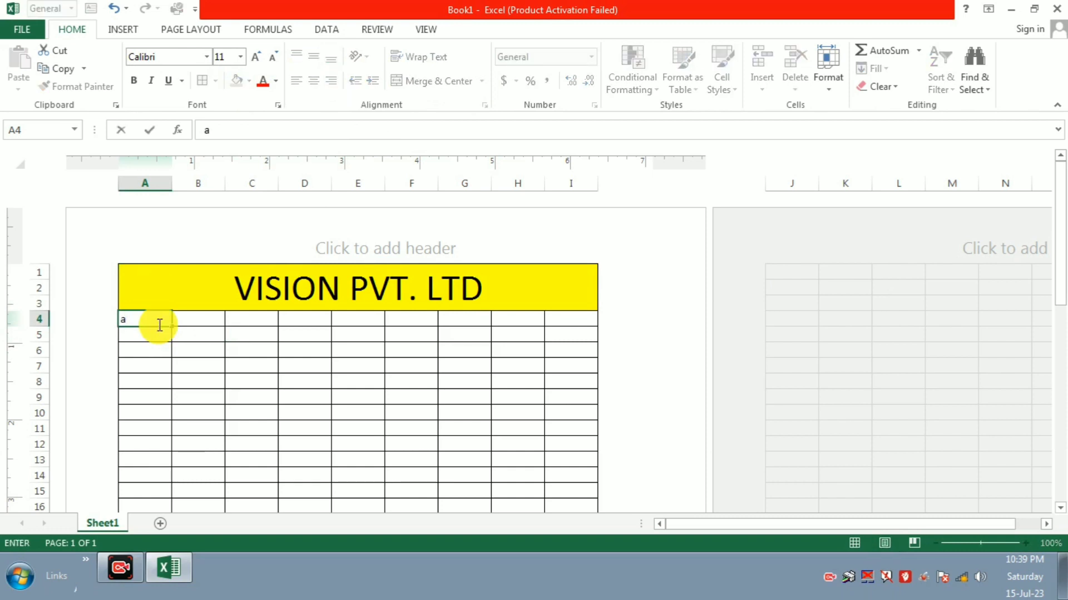
{"action": "key", "text": "BackSpace"}
{"action": "type", "text": "Address"}
{"action": "left_click", "coordinate": [196, 317]}
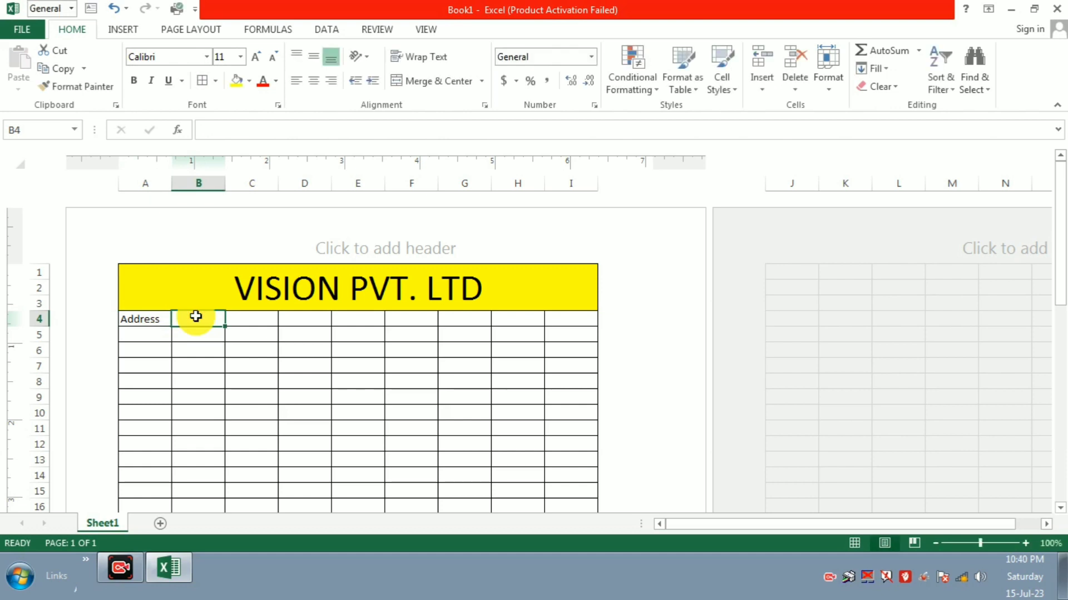
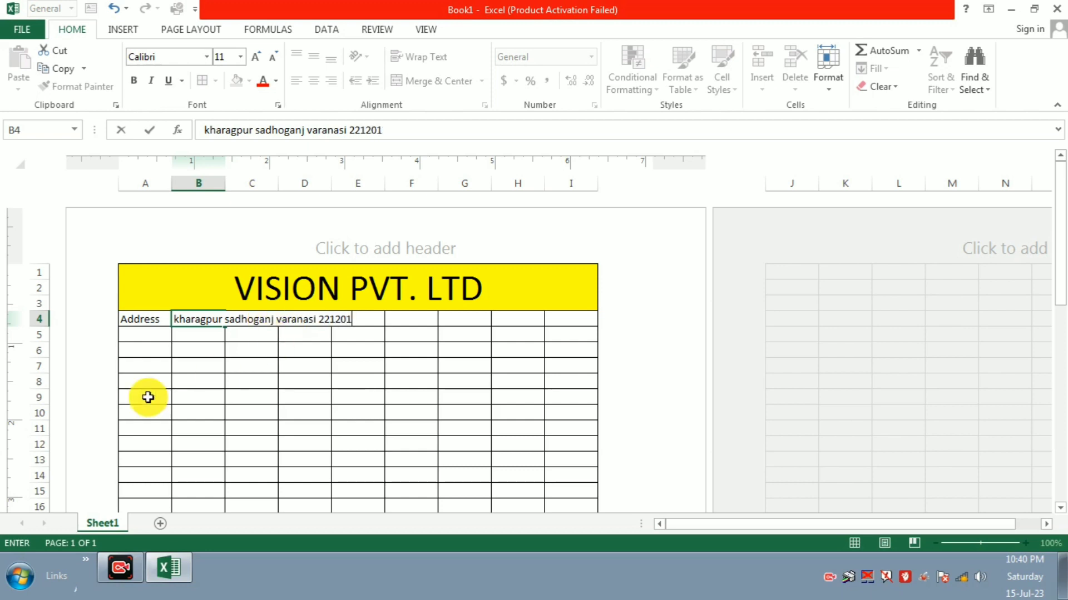
Step: Enter the company's full postal address in B4, correcting typos
{"action": "left_click", "coordinate": [291, 368]}
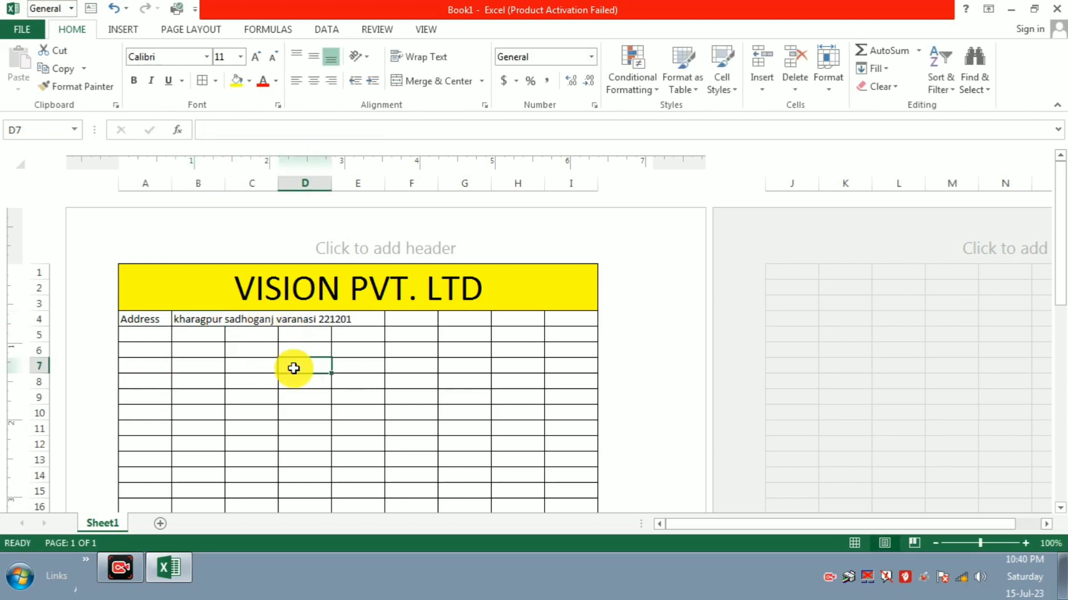
Step: Add the label 'Mobile' in A5 with the company's phone number in B5
{"action": "left_click", "coordinate": [141, 338]}
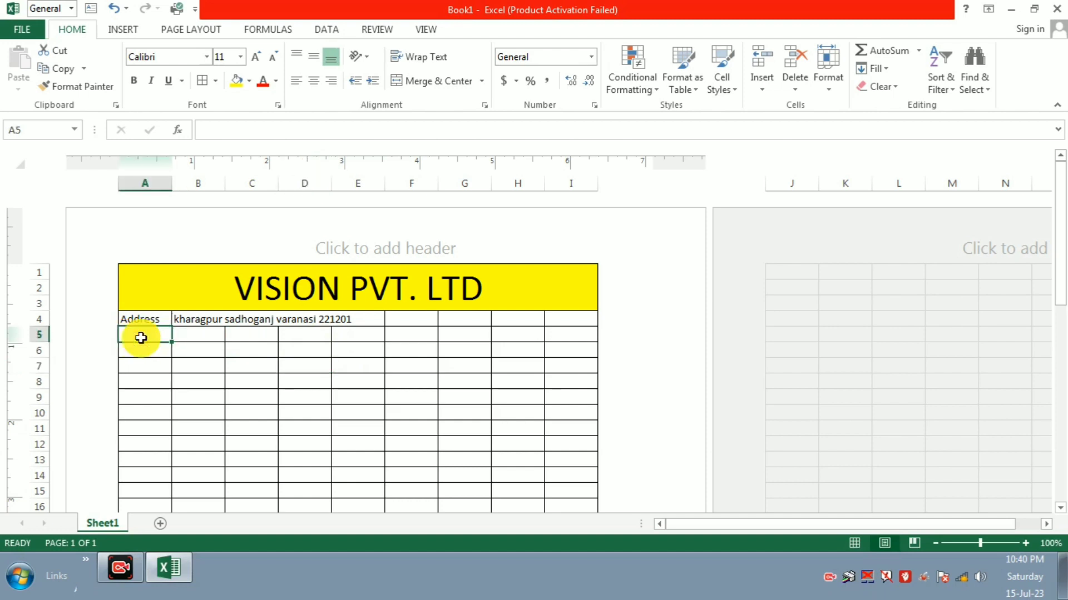
{"action": "type", "text": "mo"}
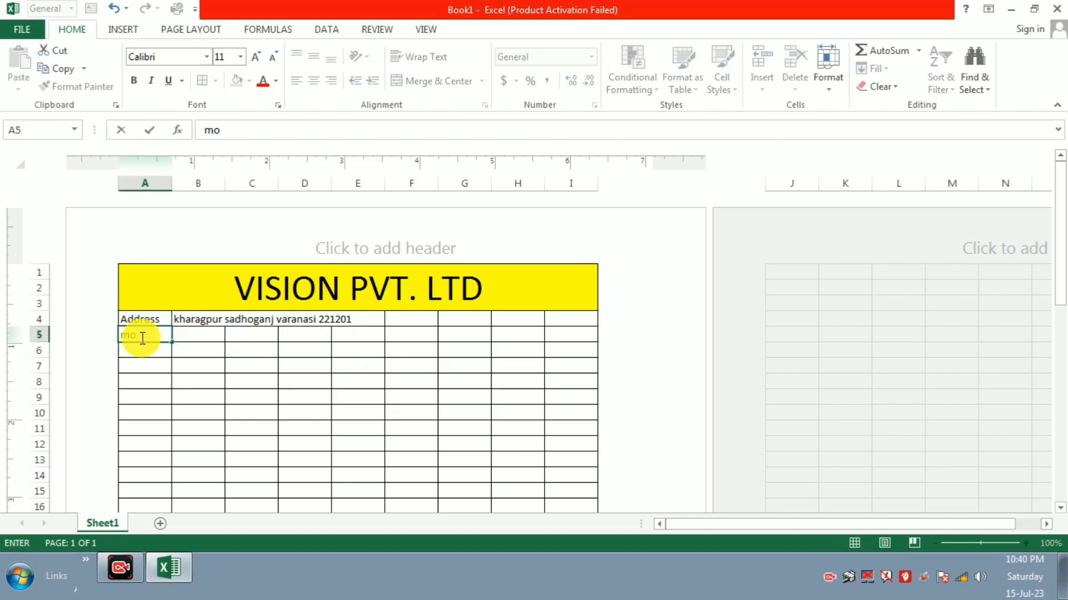
{"action": "key", "text": "BackSpace"}
{"action": "key", "text": "BackSpace"}
{"action": "type", "text": "Mobile"}
{"action": "key", "text": "Tab"}
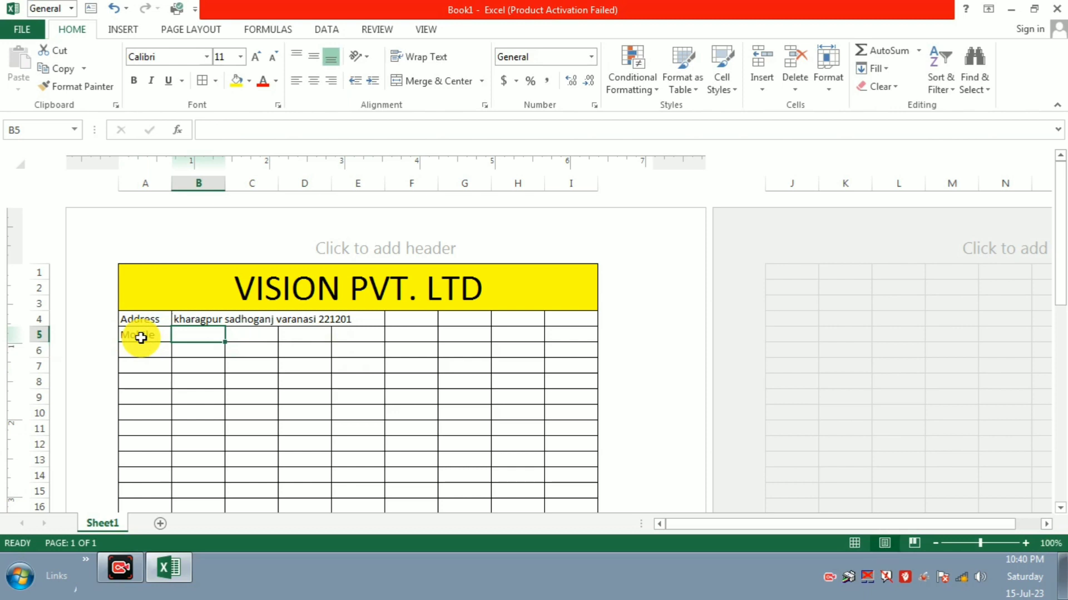
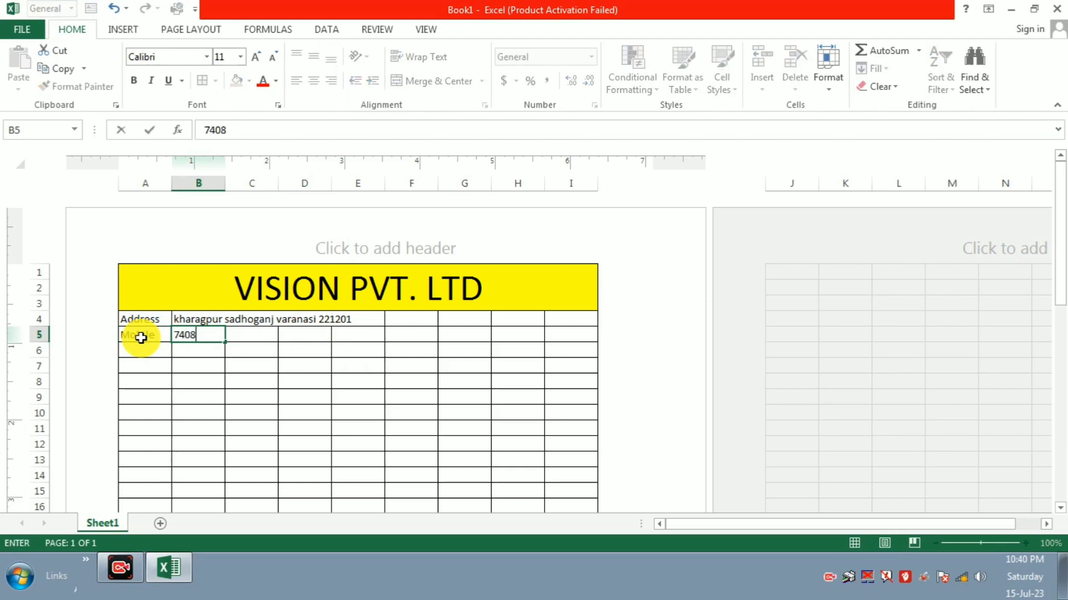
{"action": "left_click", "coordinate": [255, 370]}
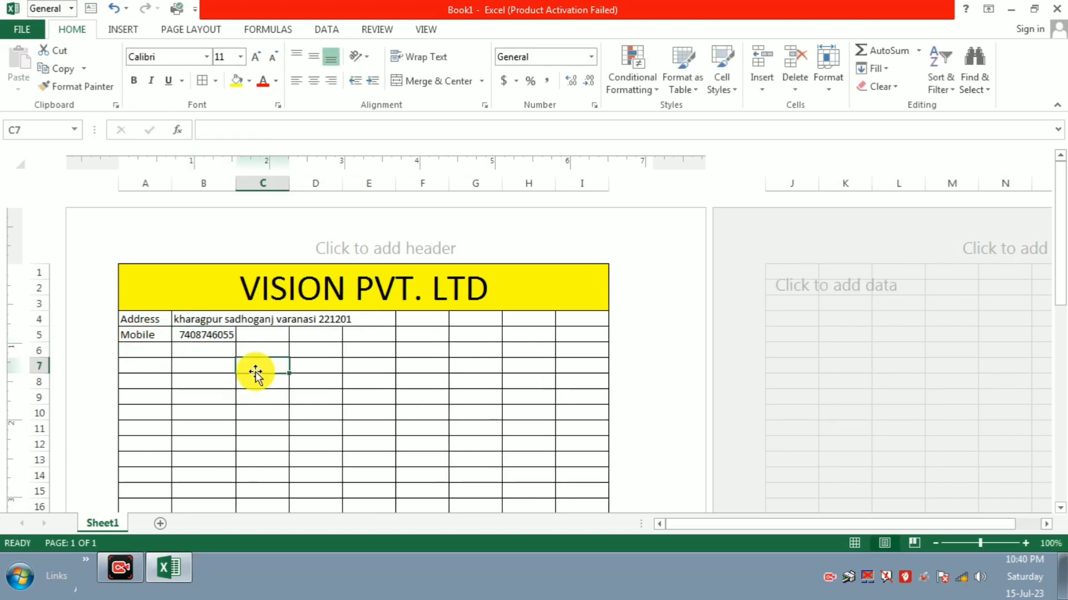
Step: Label A6 as 'Emai' and enter the company's e-mail address in B6
{"action": "left_click", "coordinate": [145, 349]}
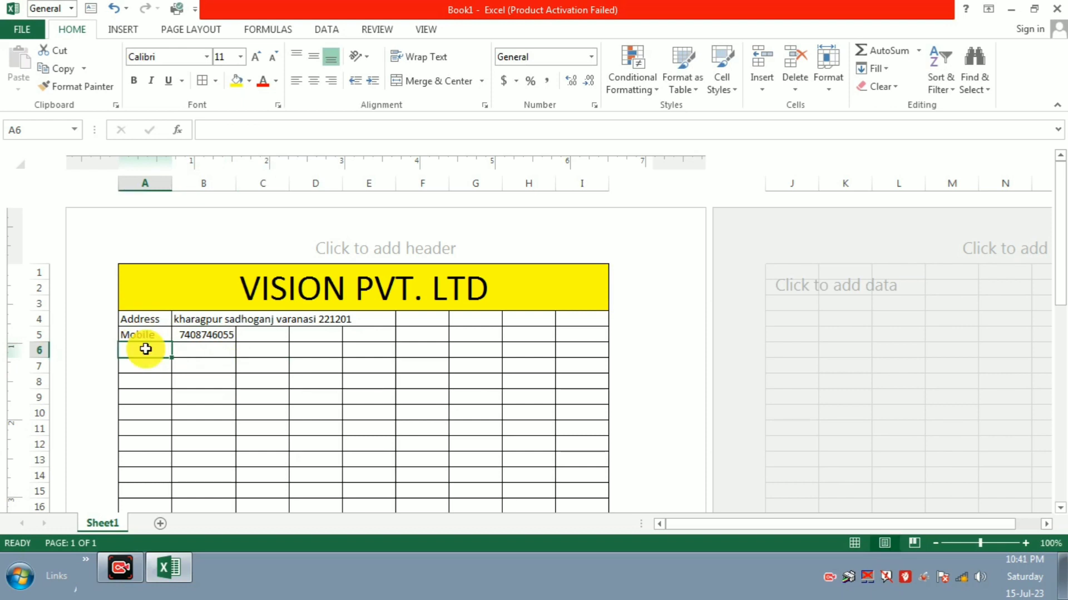
{"action": "type", "text": "email"}
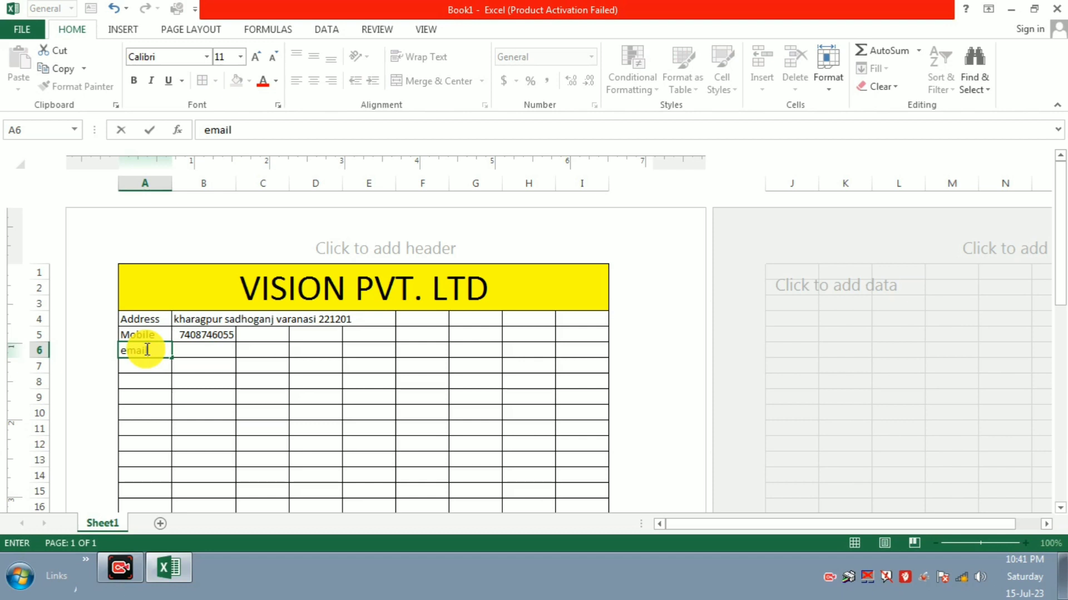
{"action": "double_click", "coordinate": [125, 350]}
{"action": "key", "text": "BackSpace"}
{"action": "type", "text": "E"}
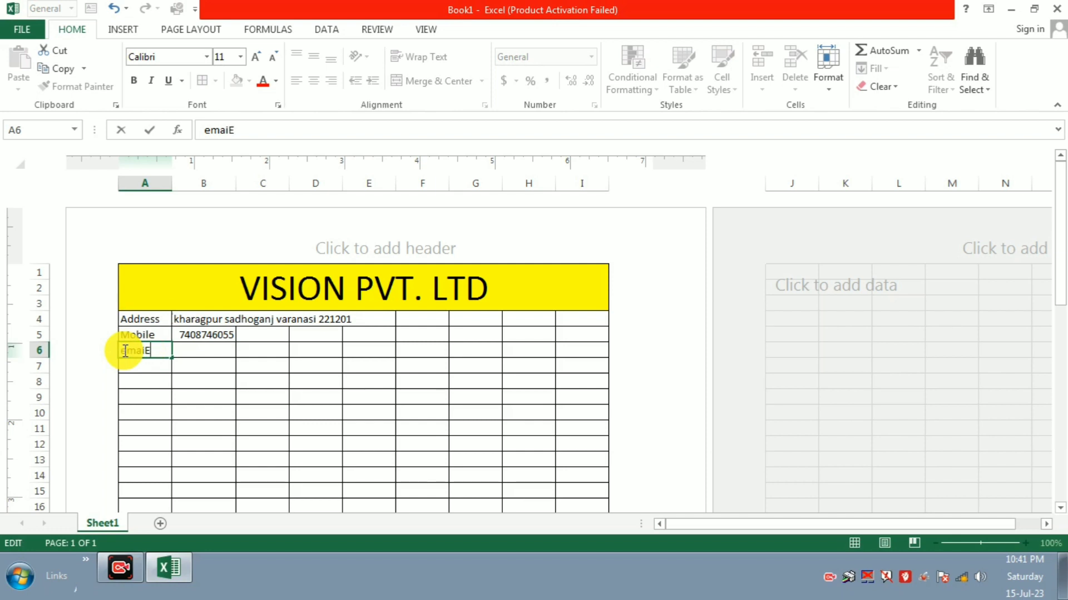
{"action": "key", "text": "BackSpace"}
{"action": "left_click", "coordinate": [125, 350]}
{"action": "key", "text": "BackSpace"}
{"action": "type", "text": "E"}
{"action": "left_click", "coordinate": [193, 350]}
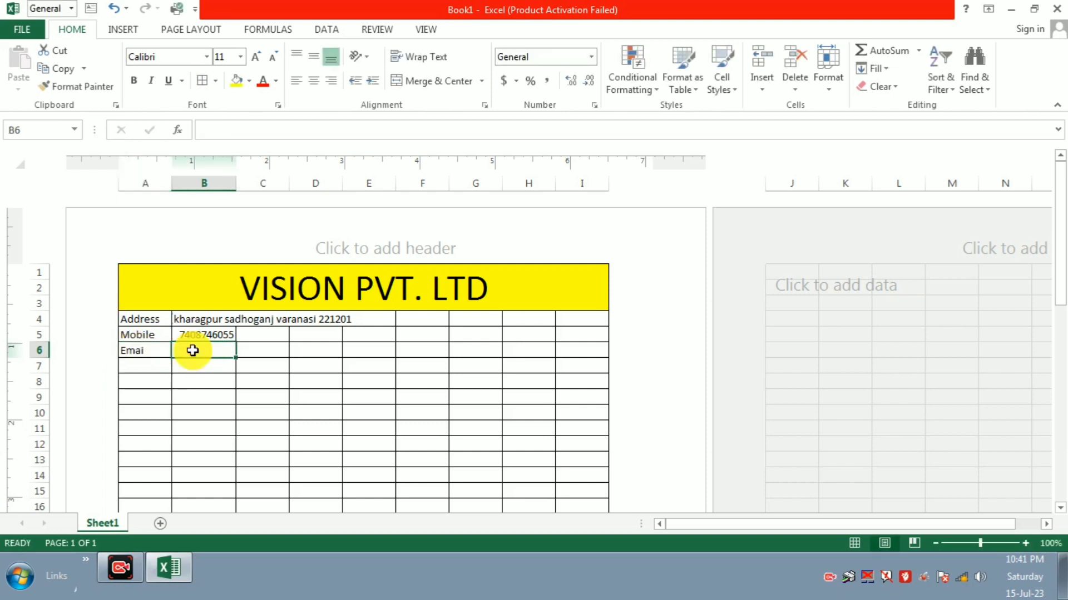
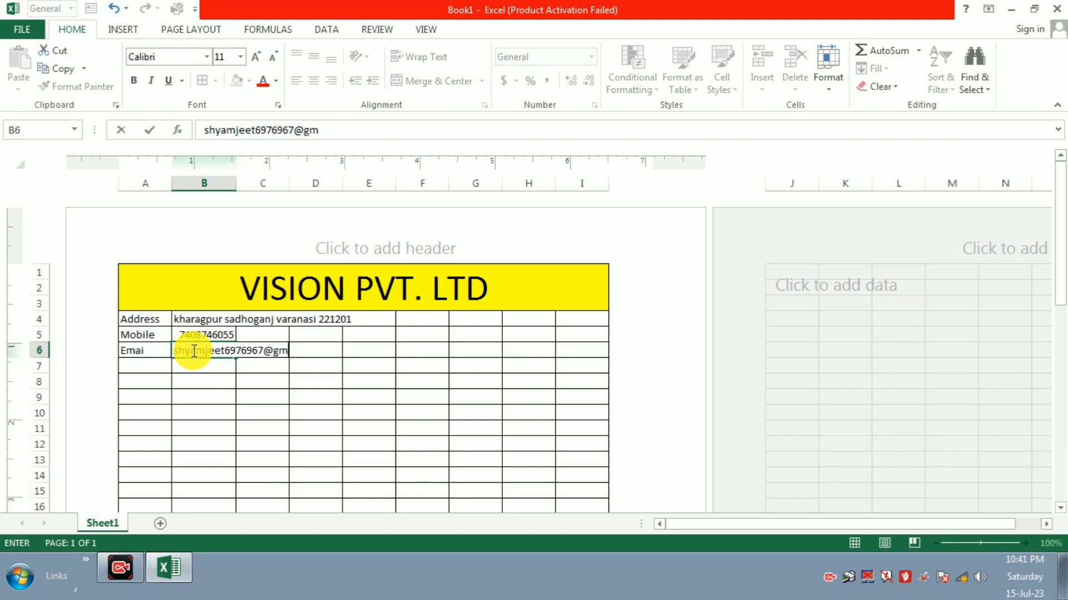
{"action": "left_click", "coordinate": [278, 383]}
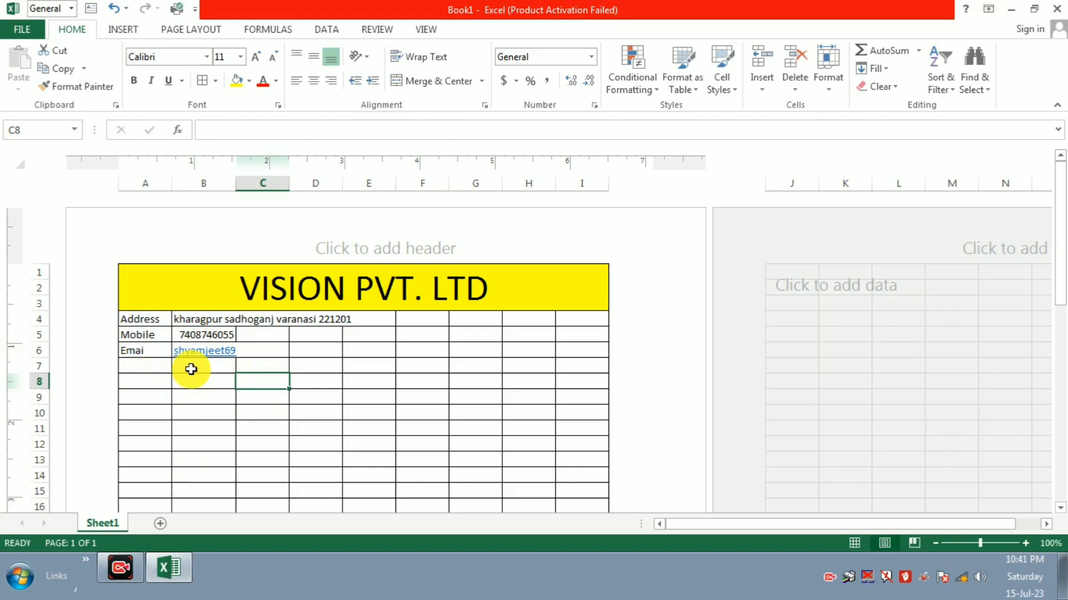
Step: Try Merge Across on contact rows 4–7 including column A, then undo it after values are lost
{"action": "left_click_drag", "start_coordinate": [128, 346], "coordinate": [590, 351]}
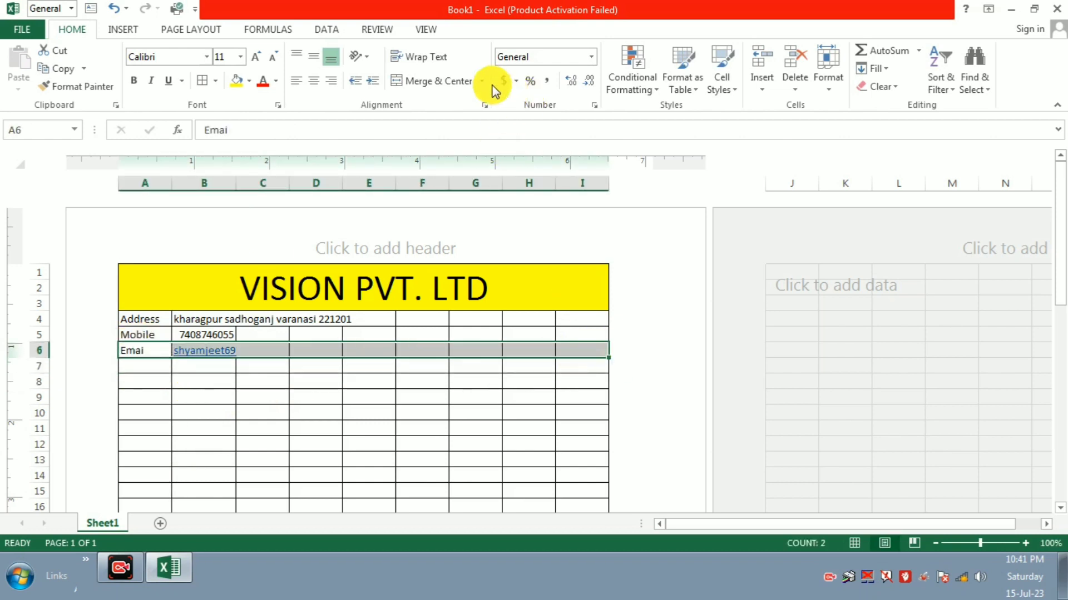
{"action": "left_click", "coordinate": [361, 366]}
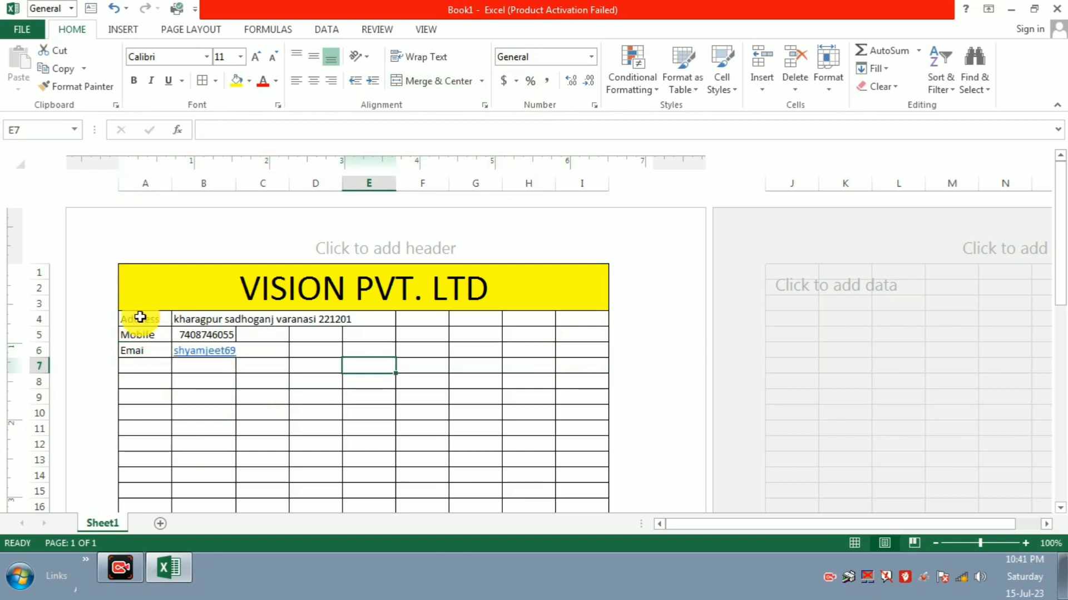
{"action": "left_click_drag", "start_coordinate": [140, 319], "coordinate": [585, 362]}
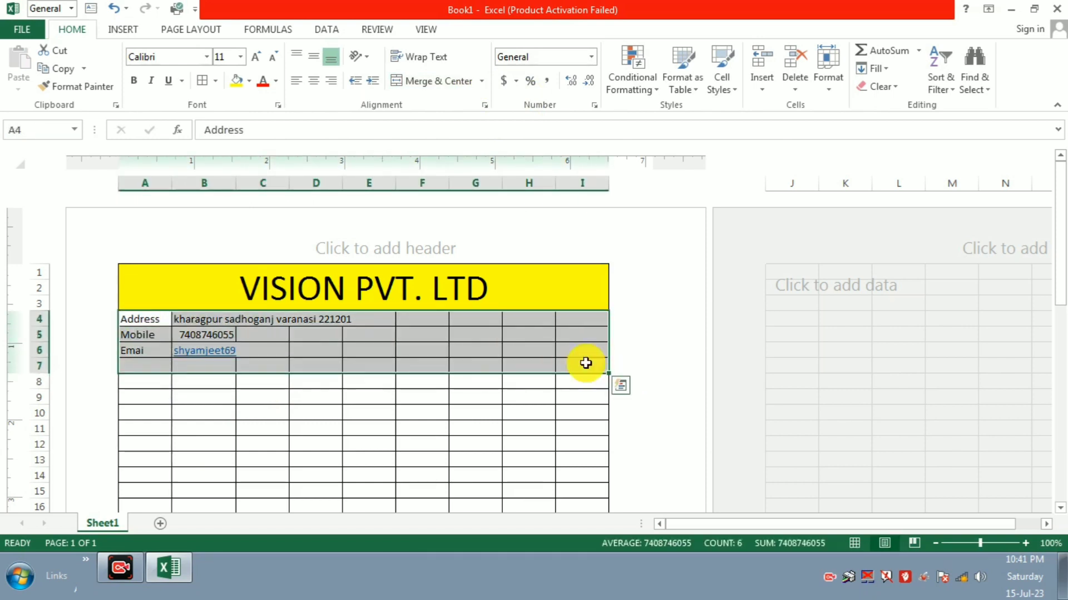
{"action": "left_click", "coordinate": [481, 84]}
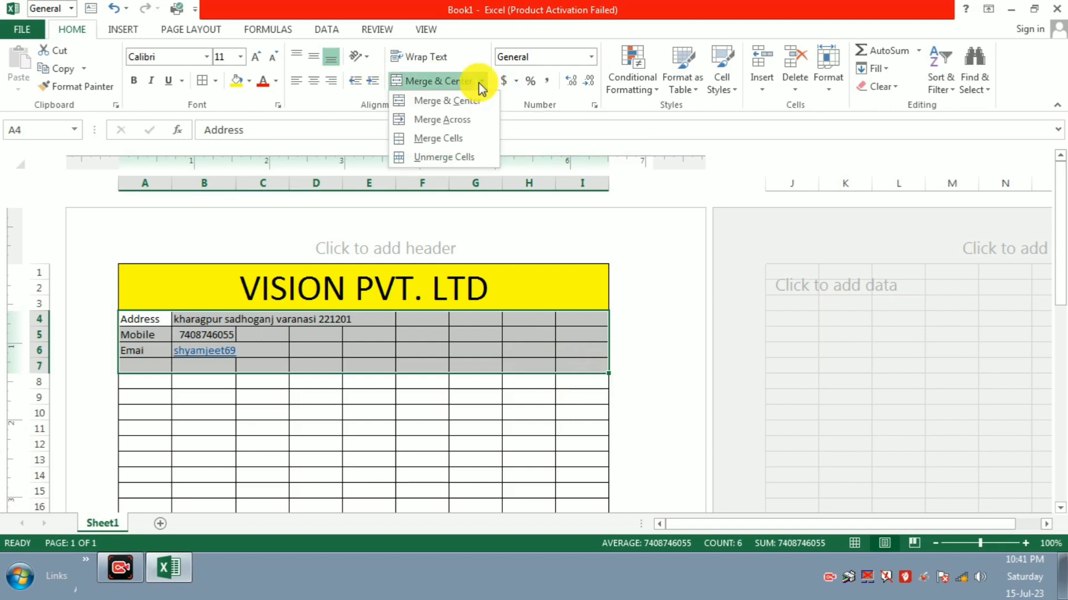
{"action": "left_click", "coordinate": [465, 114]}
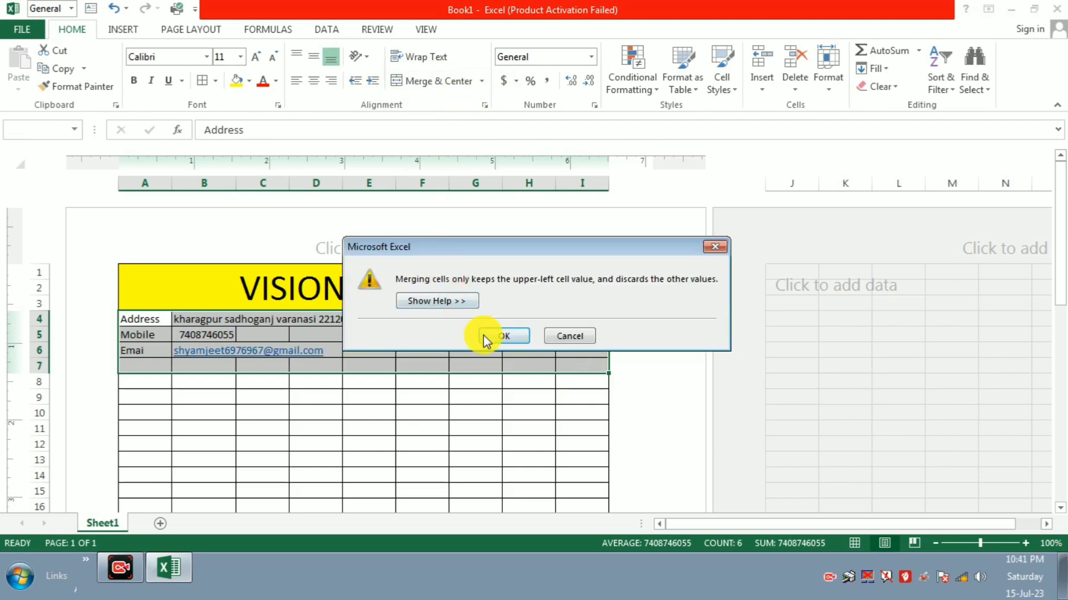
{"action": "left_click", "coordinate": [482, 335]}
{"action": "left_click", "coordinate": [483, 335]}
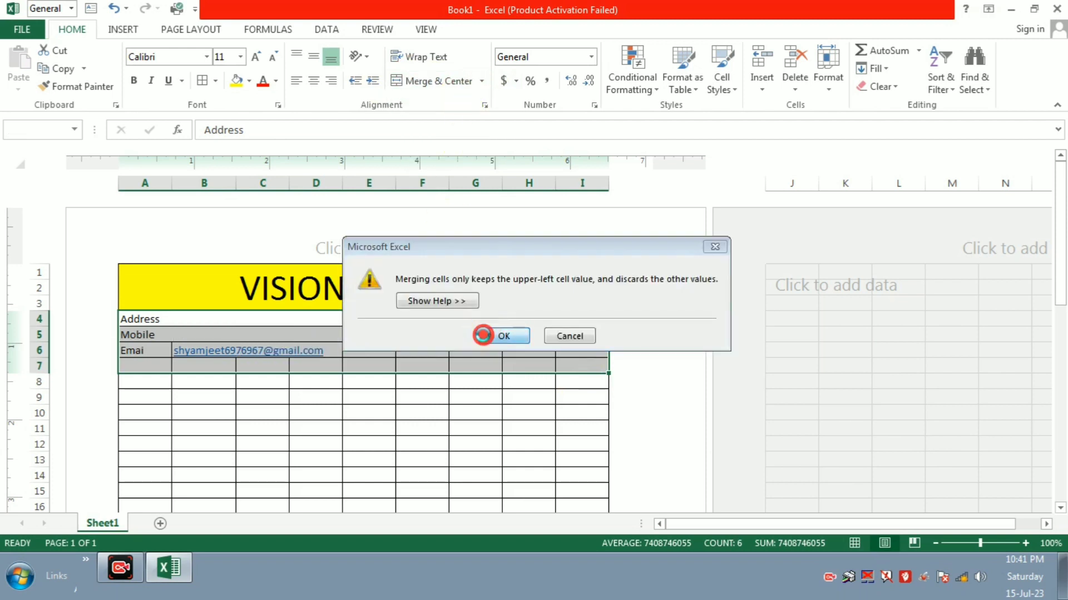
{"action": "left_click", "coordinate": [443, 353]}
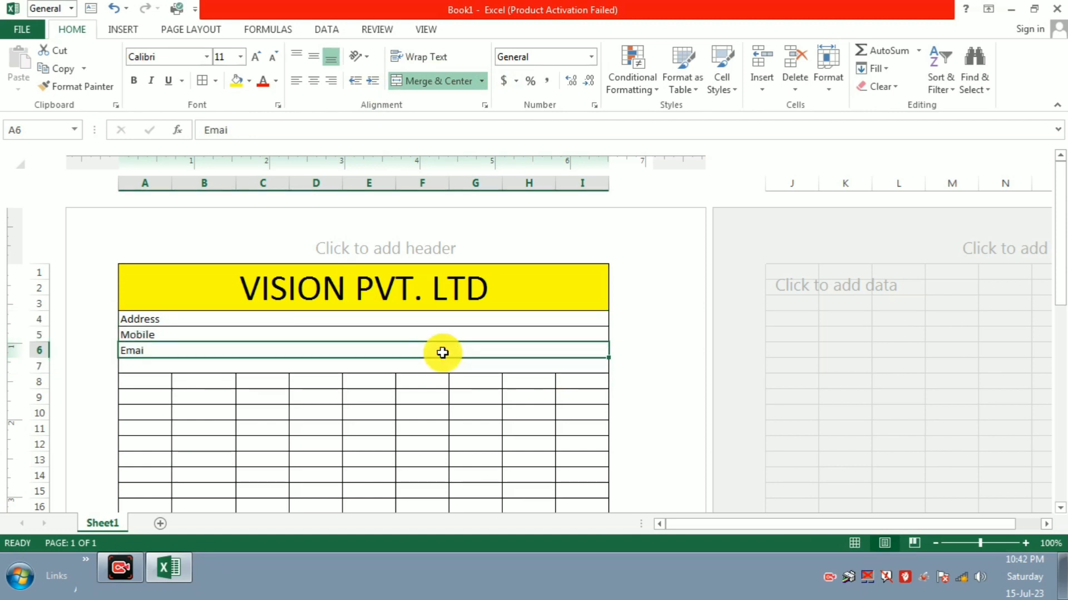
{"action": "key", "text": "ctrl+z"}
{"action": "key", "text": "ctrl+z"}
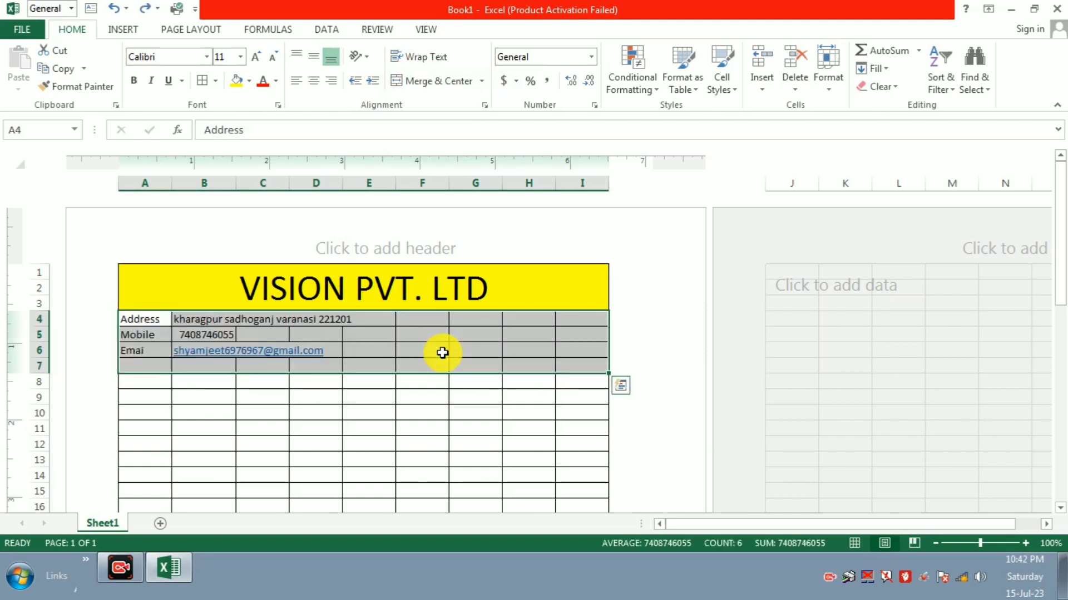
{"action": "left_click", "coordinate": [262, 391]}
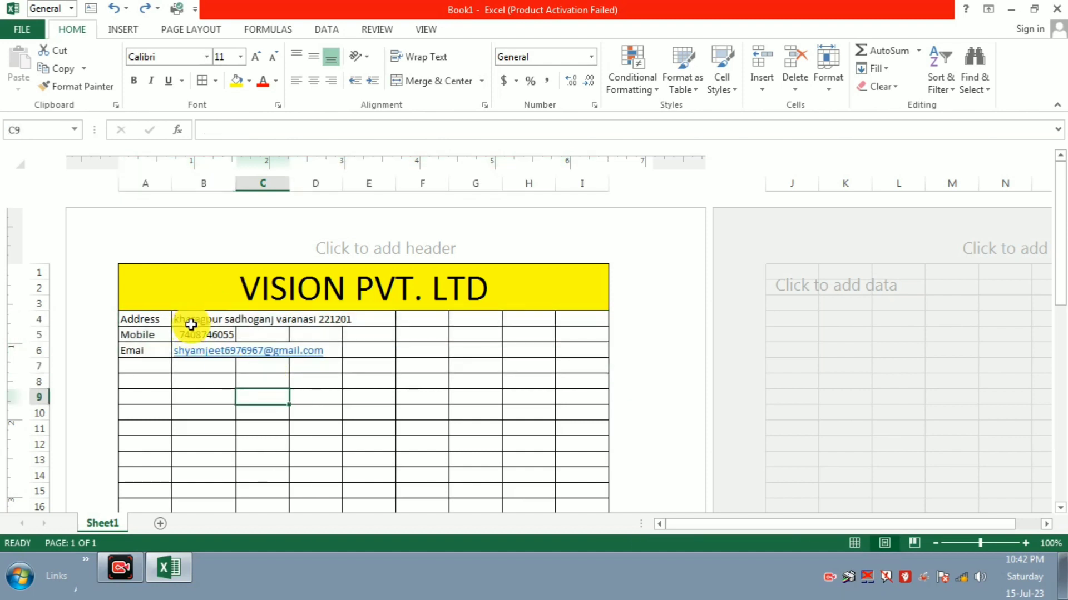
Step: Merge Across B4:I7 so each contact value spans columns B to I
{"action": "left_click_drag", "start_coordinate": [192, 324], "coordinate": [627, 363]}
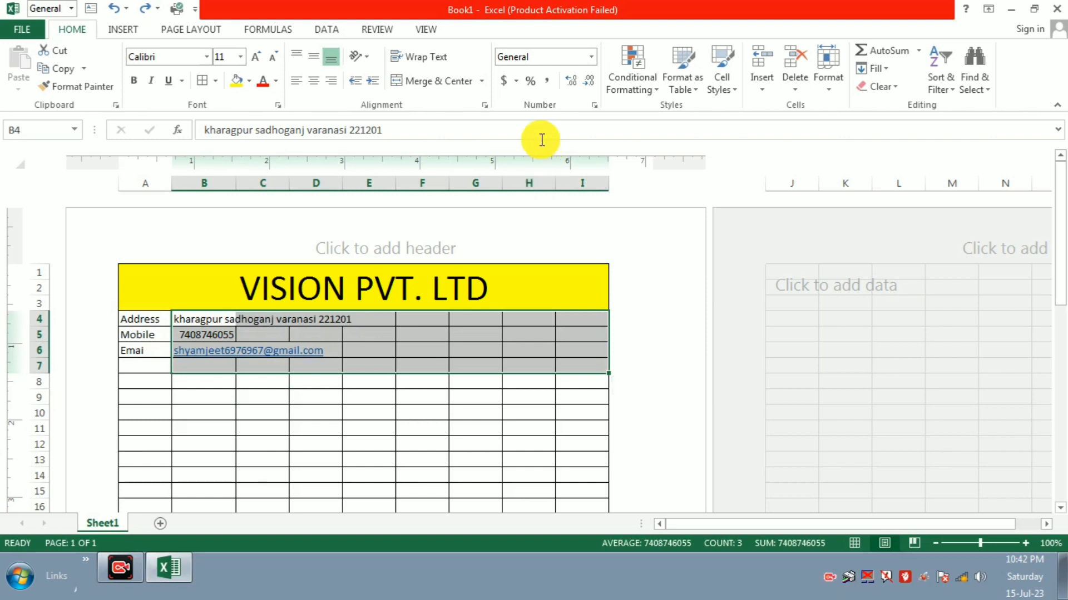
{"action": "left_click", "coordinate": [478, 84]}
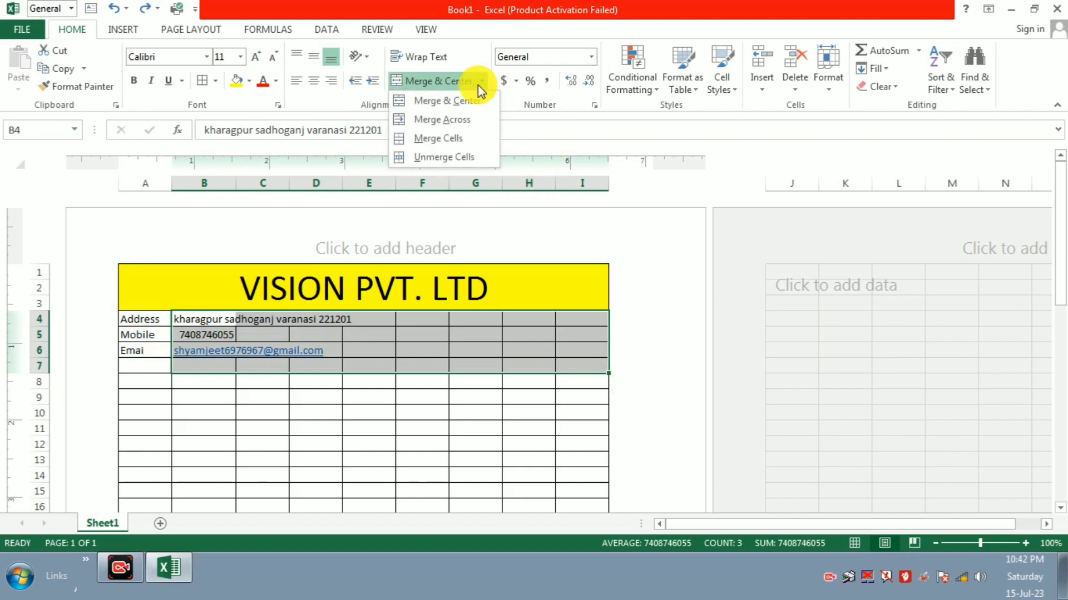
{"action": "left_click", "coordinate": [456, 119]}
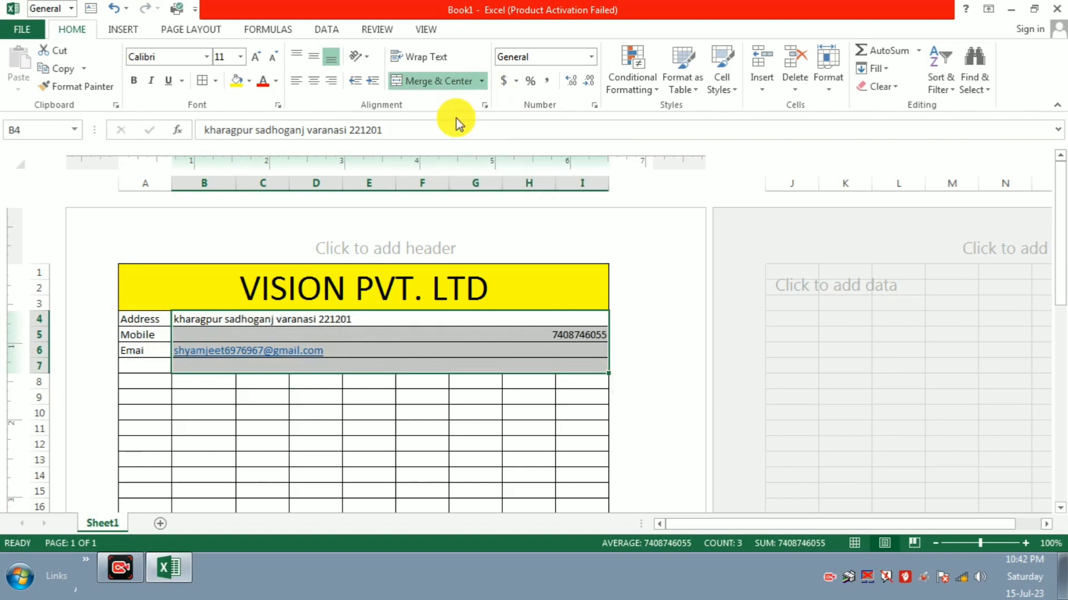
{"action": "left_click", "coordinate": [356, 335]}
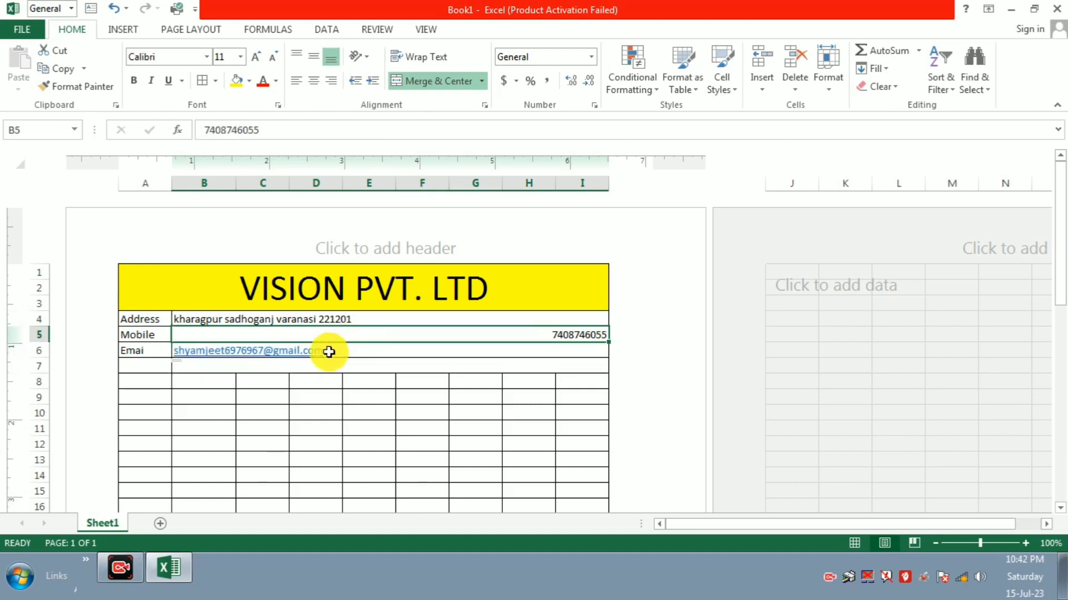
{"action": "left_click", "coordinate": [262, 384]}
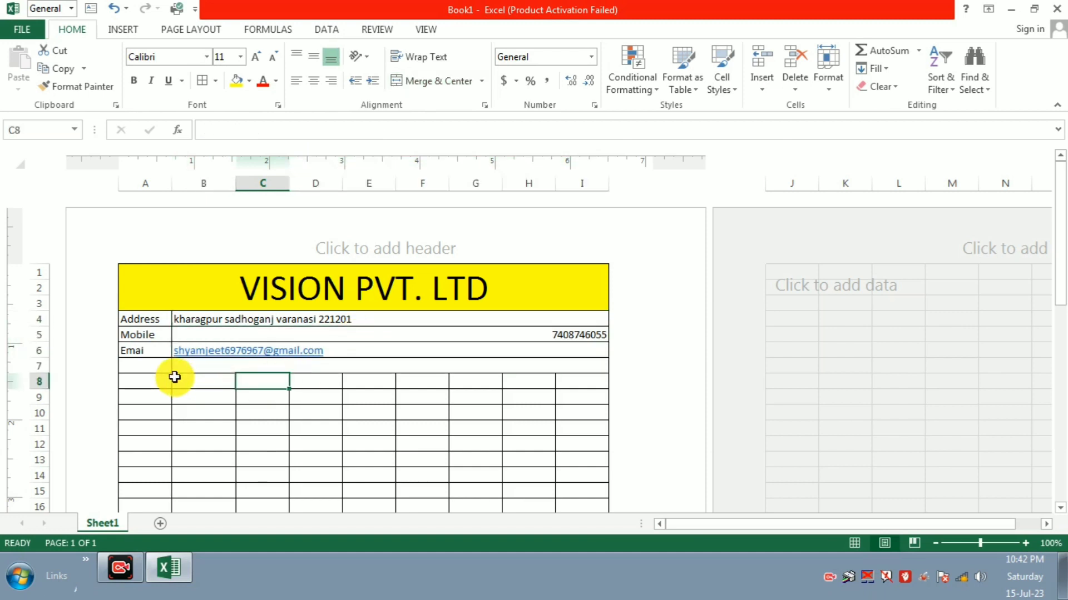
{"action": "left_click", "coordinate": [133, 354]}
{"action": "left_click", "coordinate": [143, 366]}
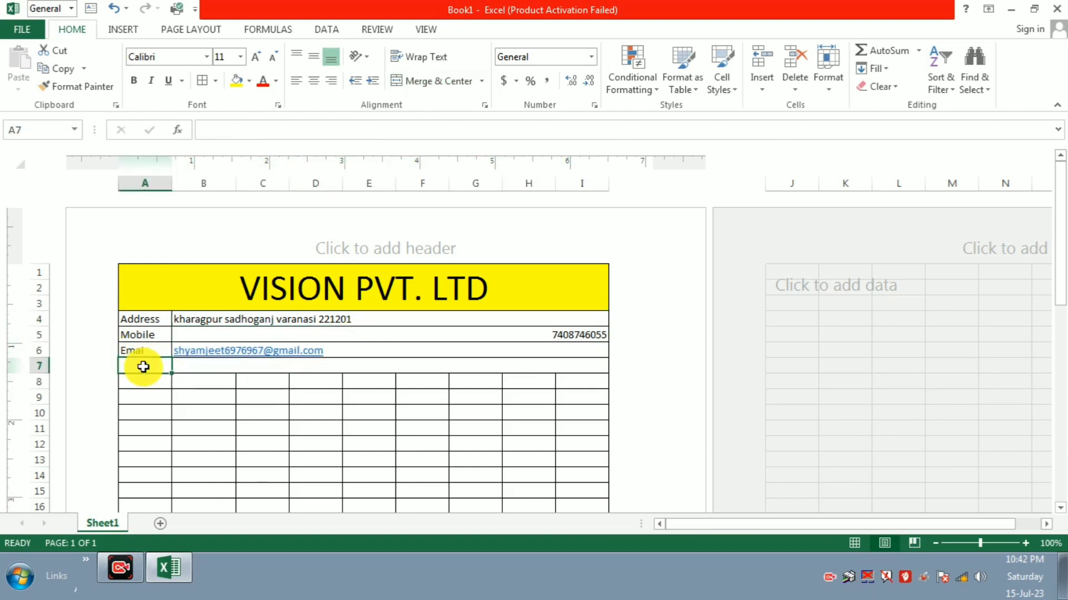
{"action": "type", "text": "webs"}
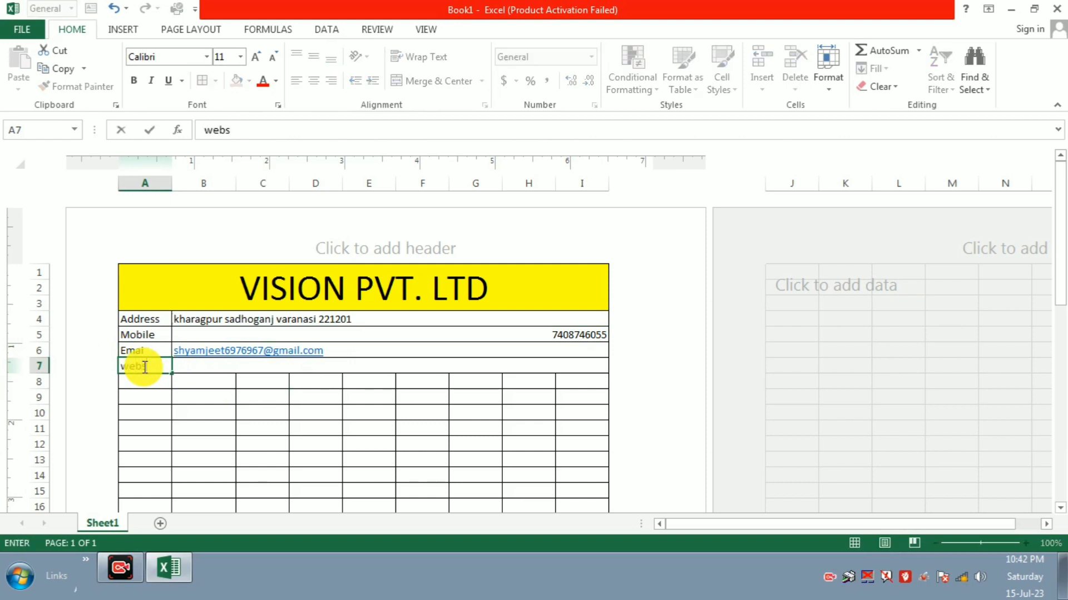
{"action": "type", "text": "ite"}
{"action": "key", "text": "Tab"}
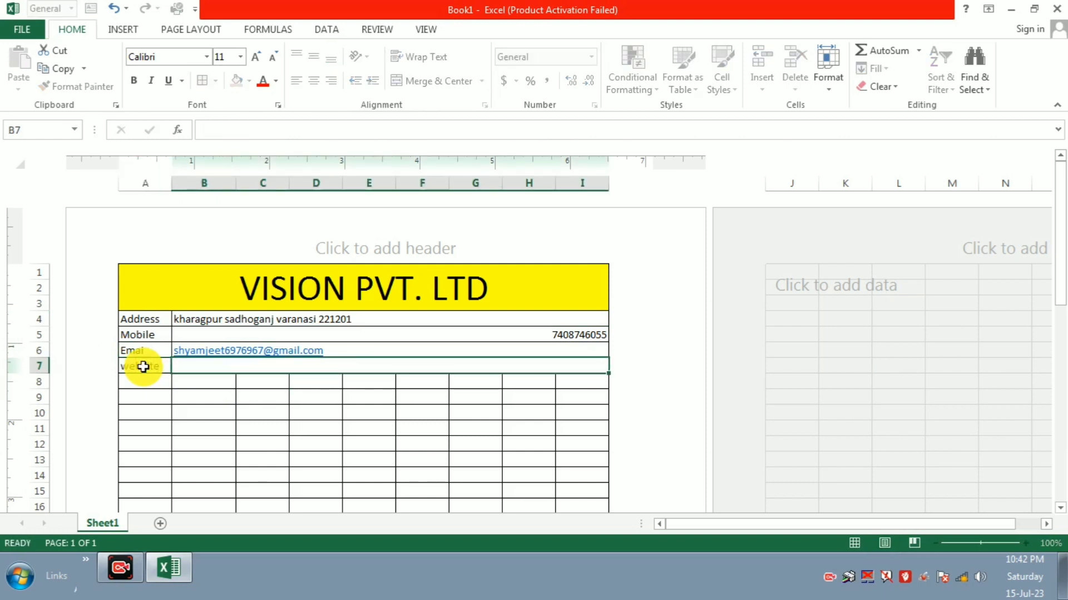
{"action": "type", "text": "www"}
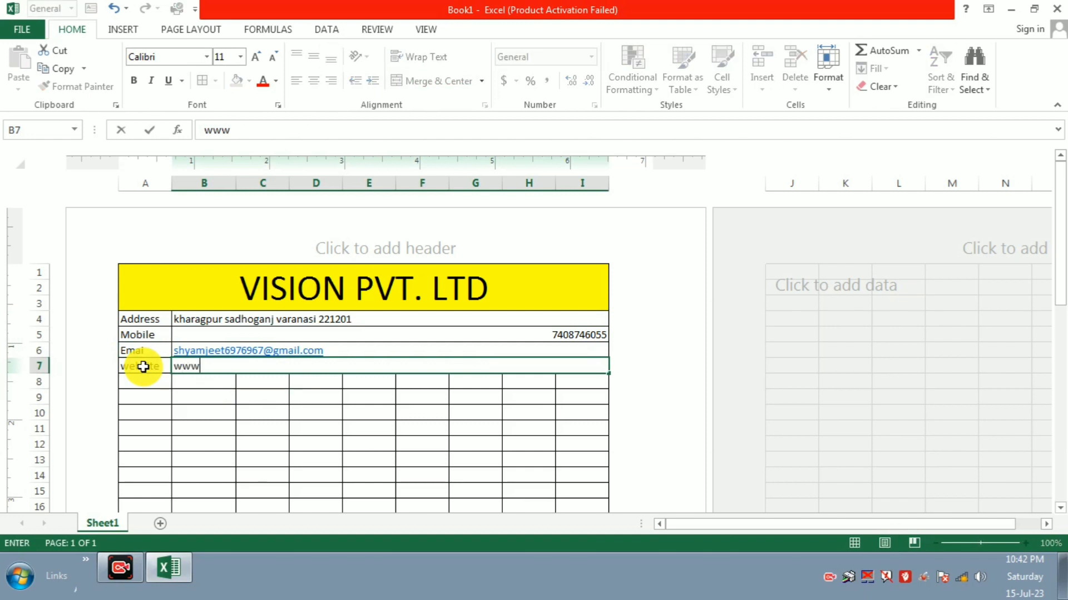
{"action": "type", "text": ".visionpvt"}
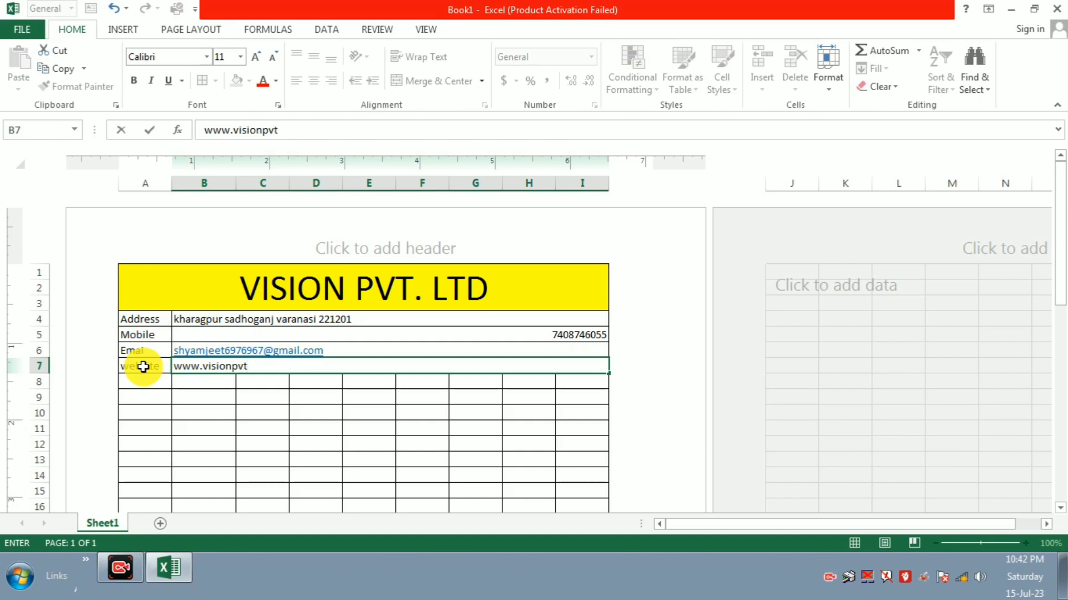
{"action": "type", "text": "l"}
{"action": "type", "text": ".ltd"}
{"action": "type", "text": ".com"}
{"action": "left_click", "coordinate": [263, 426]}
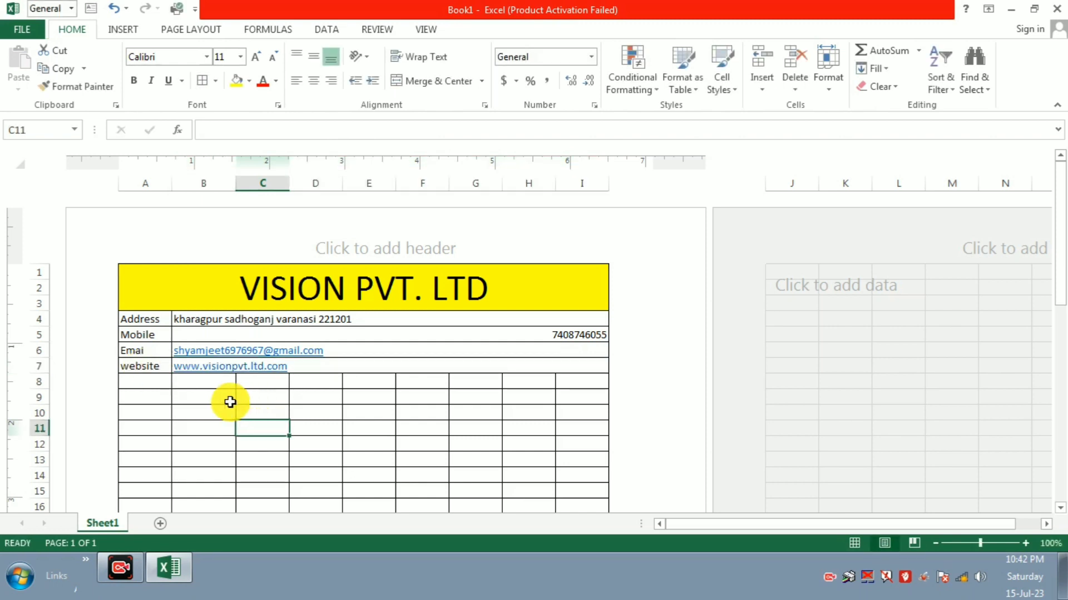
{"action": "left_click", "coordinate": [199, 394]}
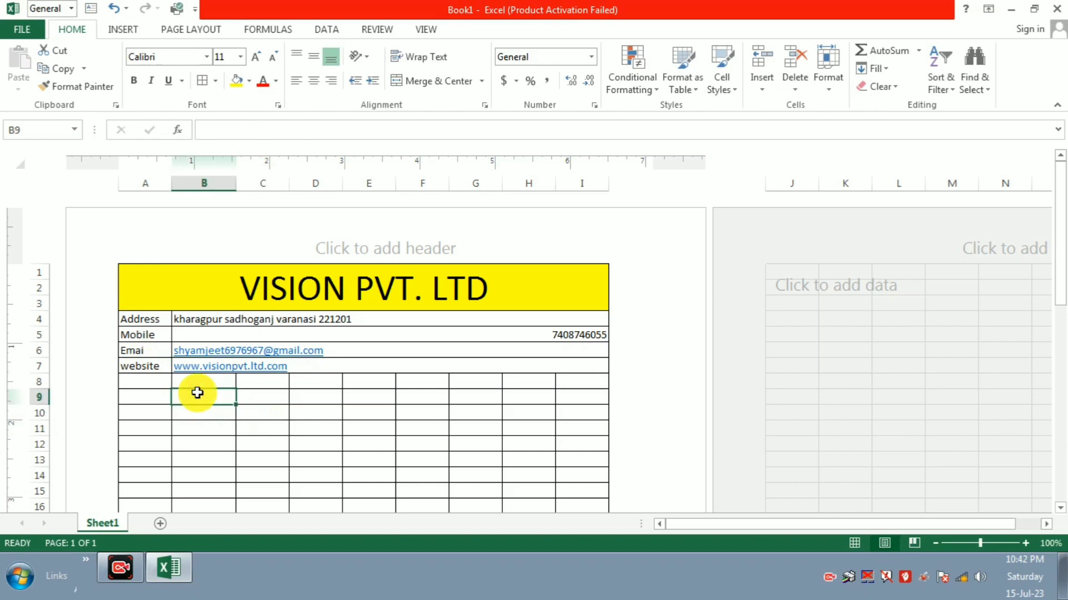
Step: Label B8 'customer name' and B9 'Address'
{"action": "left_click", "coordinate": [240, 382]}
{"action": "double_click", "coordinate": [226, 383]}
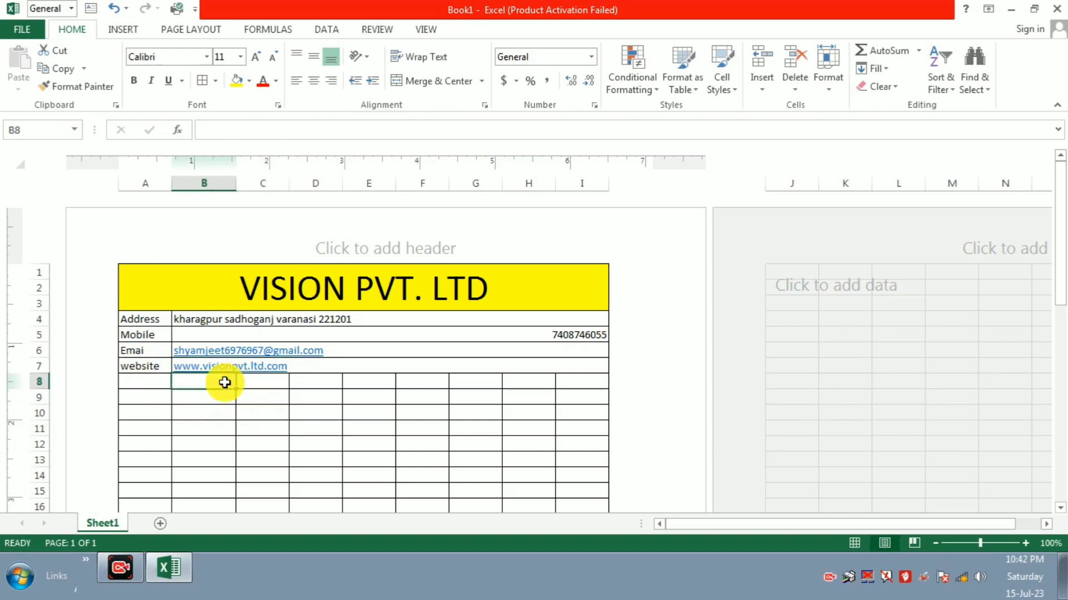
{"action": "type", "text": "cust"}
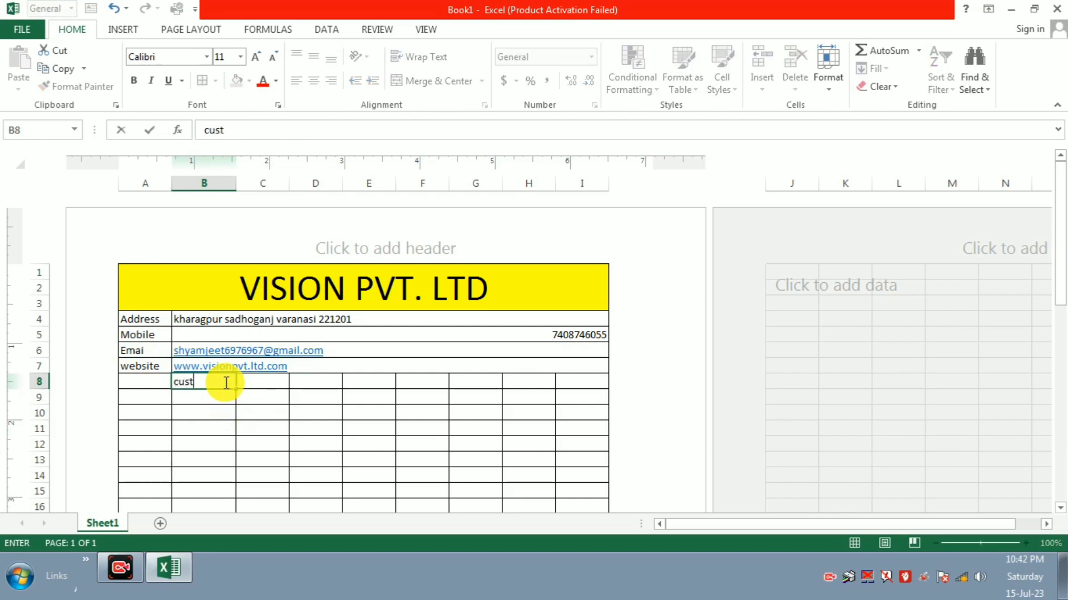
{"action": "type", "text": "omer nbame"}
{"action": "key", "text": "BackSpace"}
{"action": "key", "text": "BackSpace"}
{"action": "key", "text": "BackSpace"}
{"action": "key", "text": "BackSpace"}
{"action": "key", "text": "BackSpace"}
{"action": "type", "text": "name"}
{"action": "left_click", "coordinate": [299, 393]}
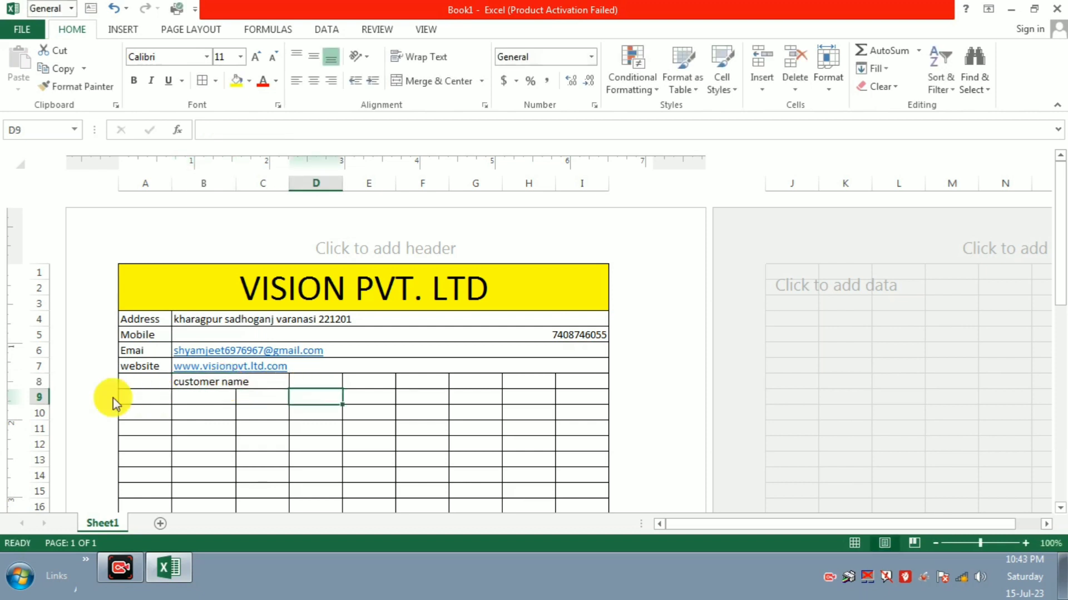
{"action": "double_click", "coordinate": [200, 398]}
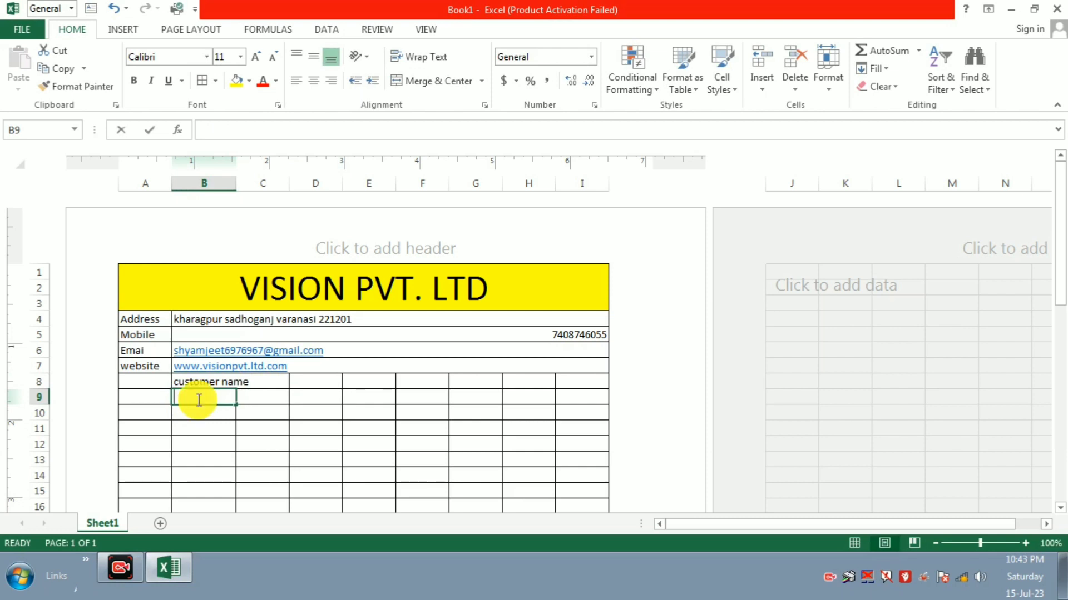
{"action": "type", "text": "Address"}
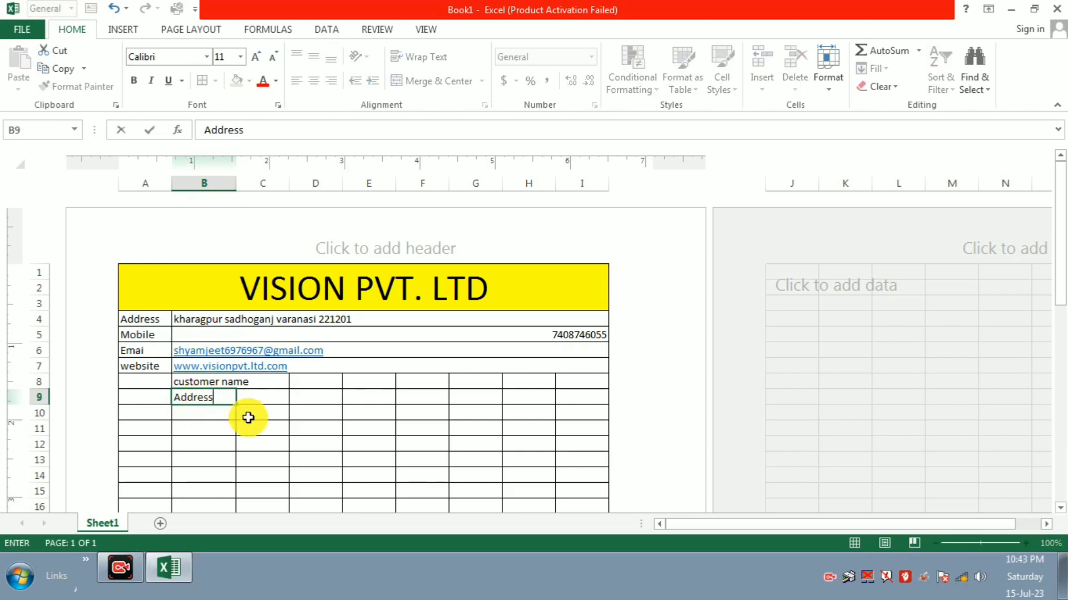
{"action": "left_click", "coordinate": [240, 414]}
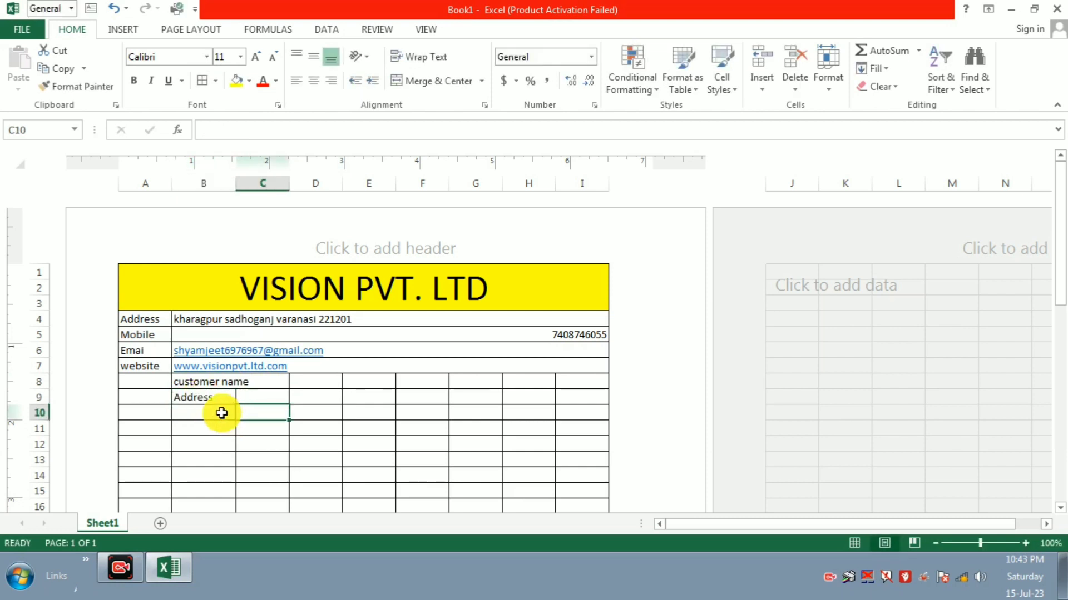
Step: Label B10 'mobile' and B11 'billing invoice no.'
{"action": "left_click", "coordinate": [219, 412]}
{"action": "type", "text": "m"}
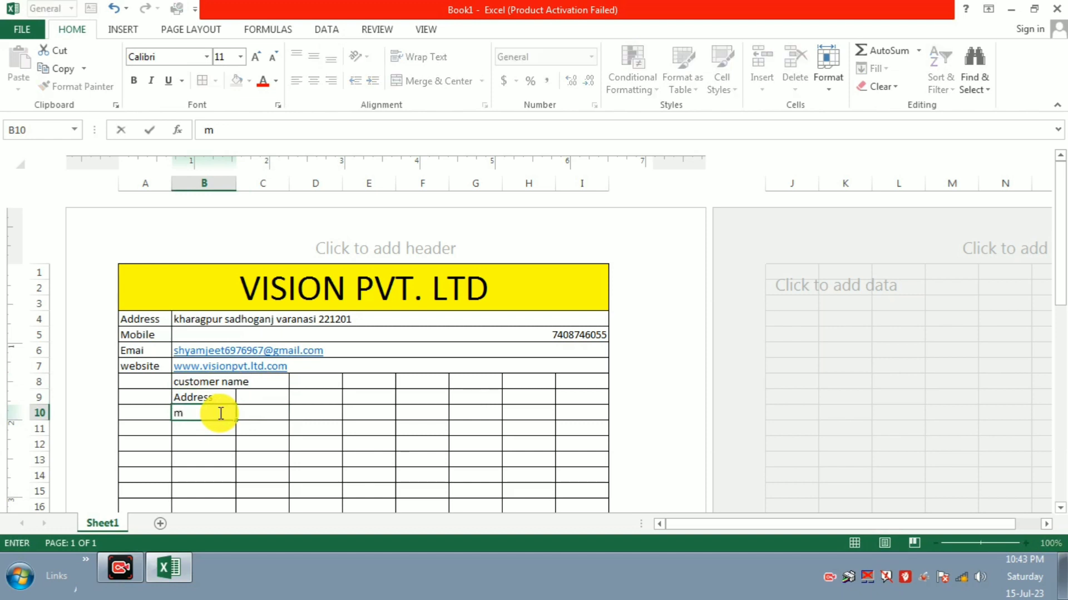
{"action": "key", "text": "BackSpace"}
{"action": "type", "text": "mobile"}
{"action": "left_click", "coordinate": [299, 437]}
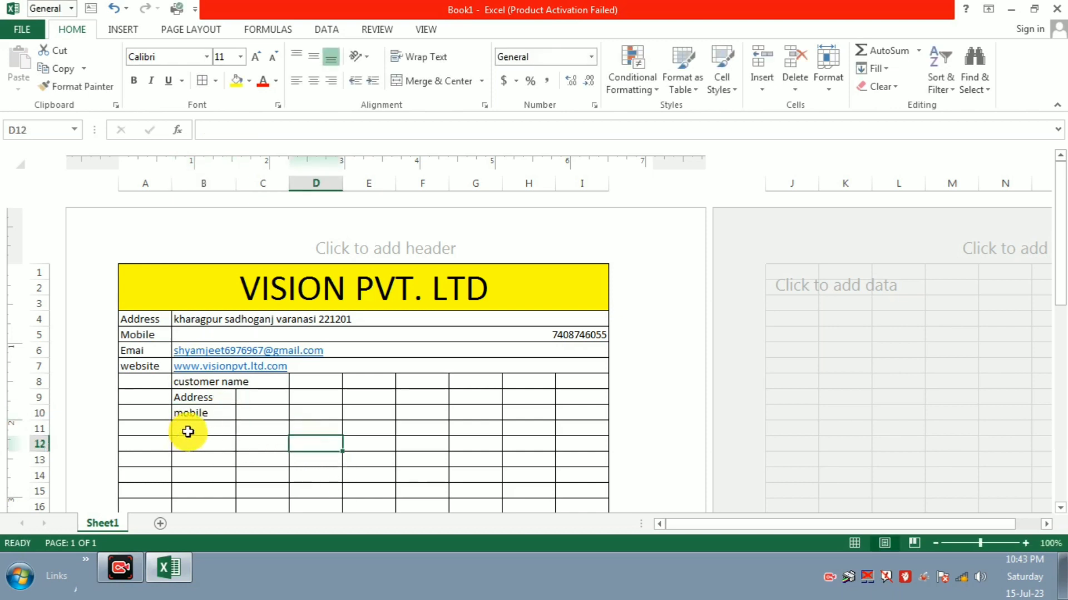
{"action": "left_click", "coordinate": [195, 426]}
{"action": "type", "text": "b"}
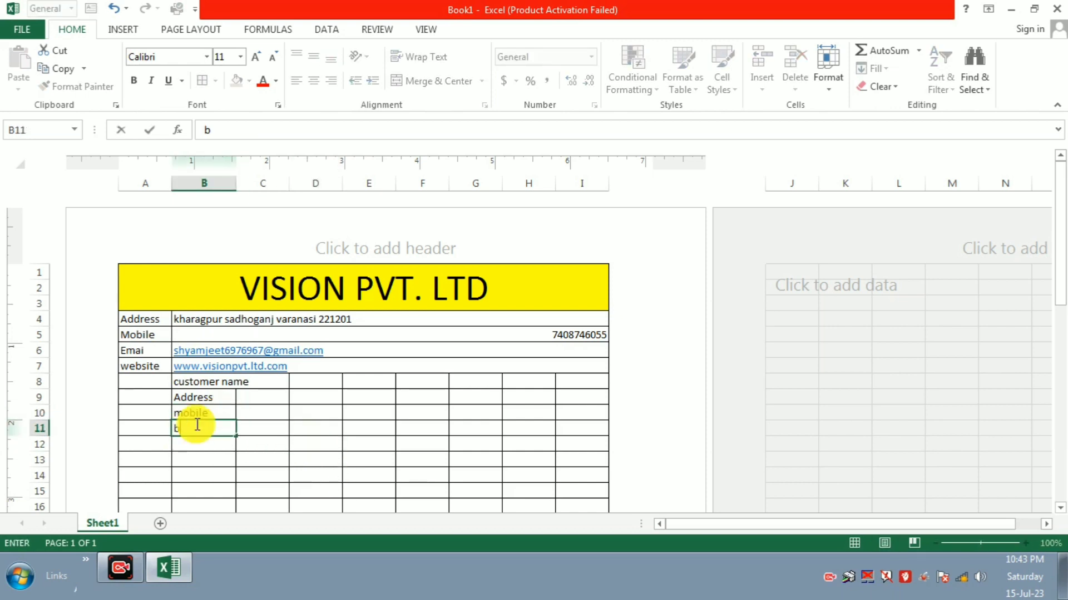
{"action": "type", "text": "illing invoice"}
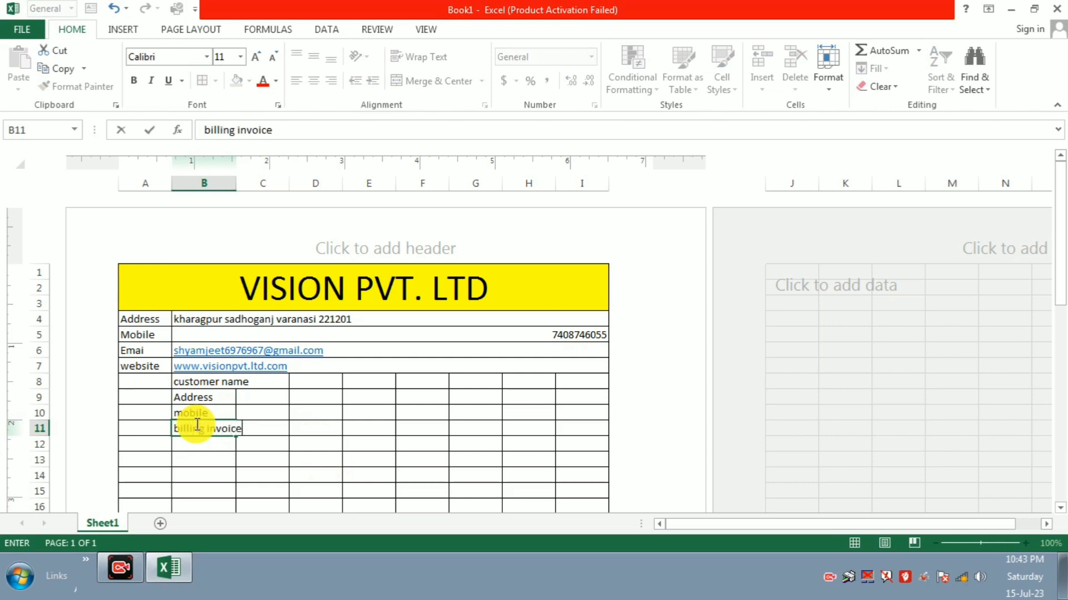
{"action": "type", "text": " no."}
{"action": "left_click", "coordinate": [389, 431]}
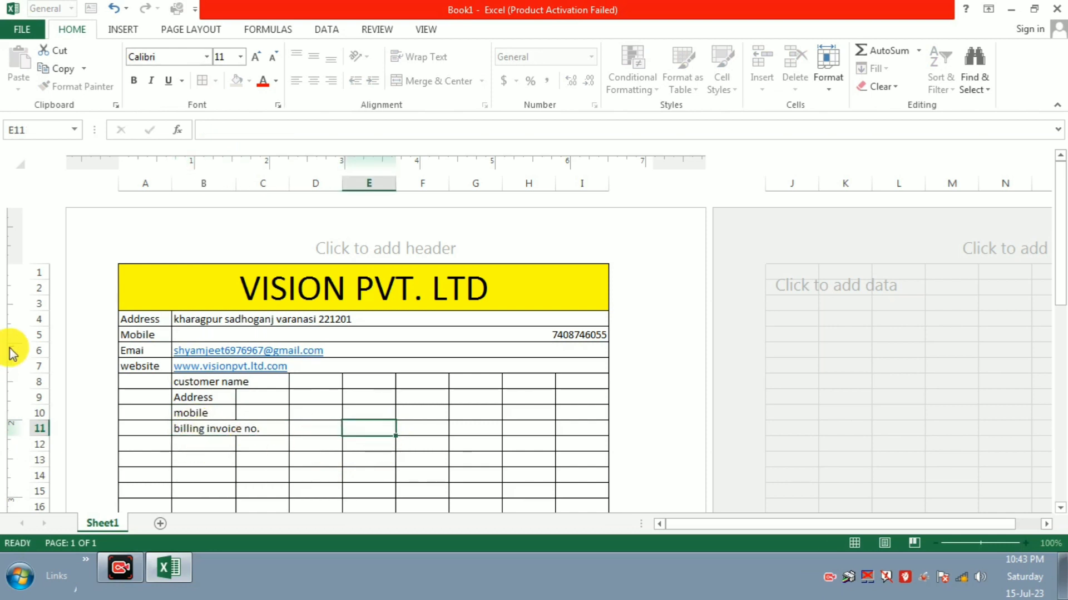
Step: Merge Across A8:C11 so each customer label row spans columns A to C, dismissing the clipboard error
{"action": "left_click_drag", "start_coordinate": [134, 383], "coordinate": [266, 429]}
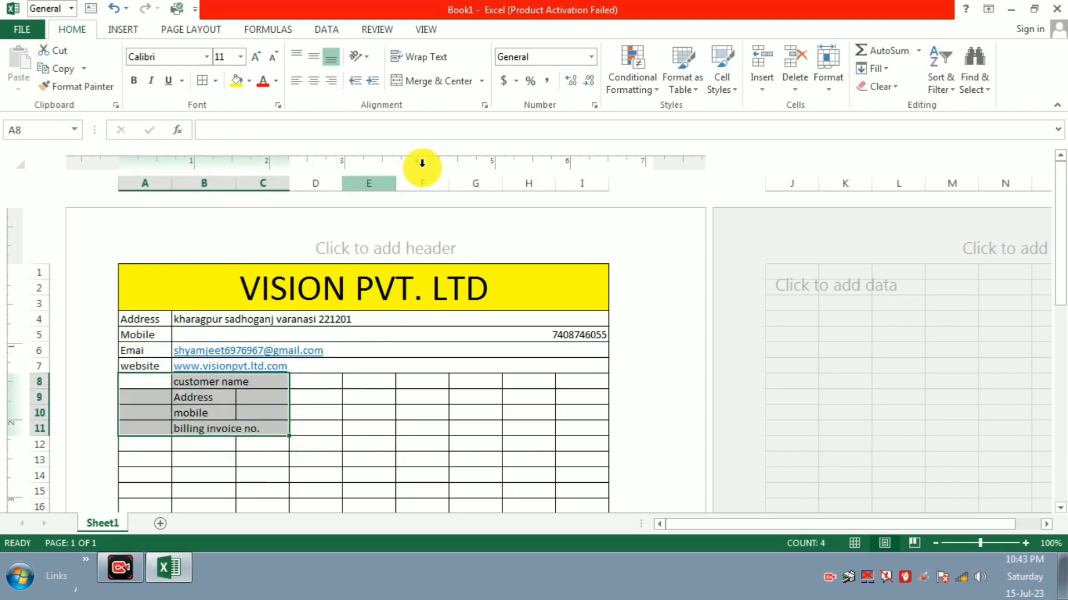
{"action": "left_click", "coordinate": [481, 81]}
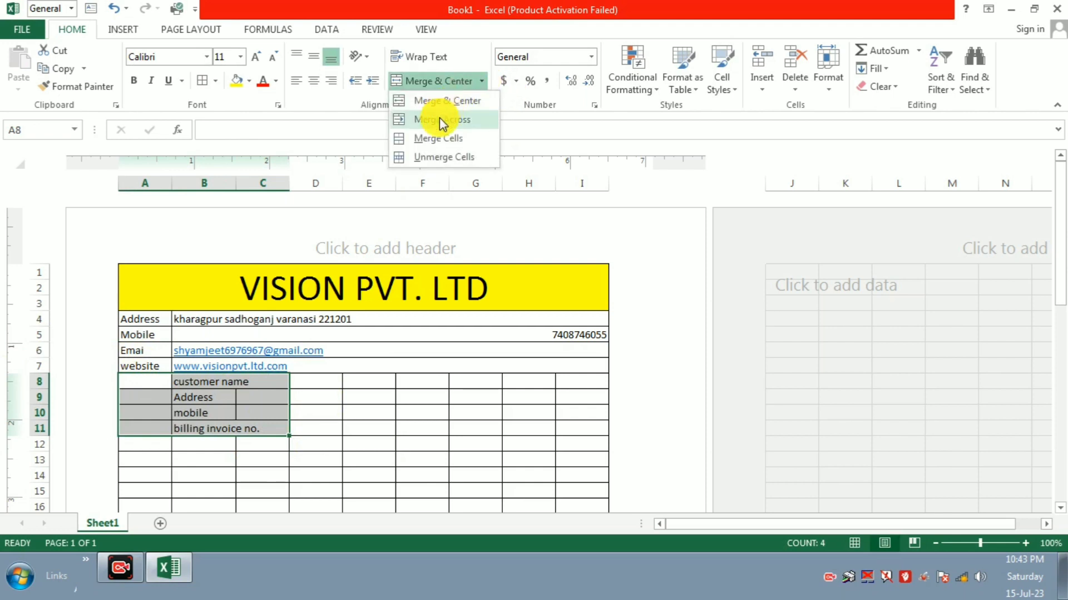
{"action": "left_click", "coordinate": [439, 119]}
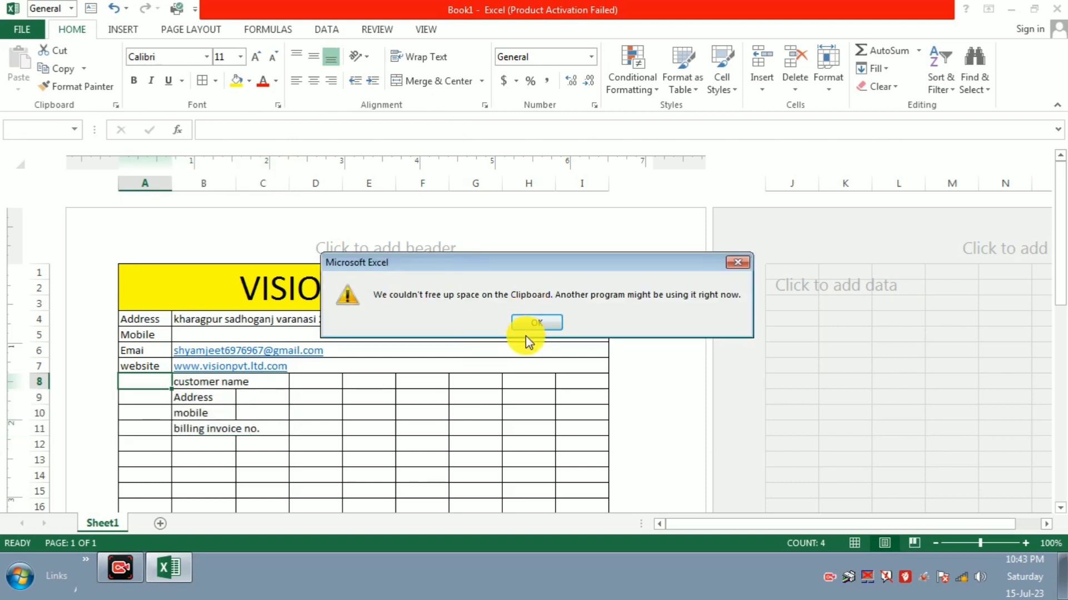
{"action": "left_click", "coordinate": [530, 321]}
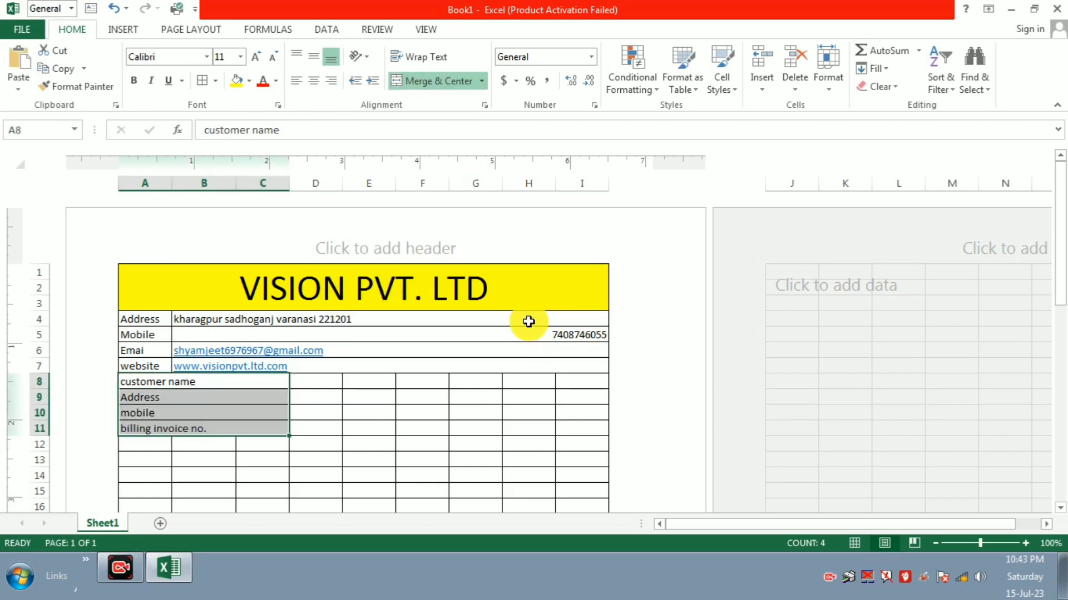
{"action": "left_click", "coordinate": [481, 364]}
{"action": "left_click", "coordinate": [340, 378]}
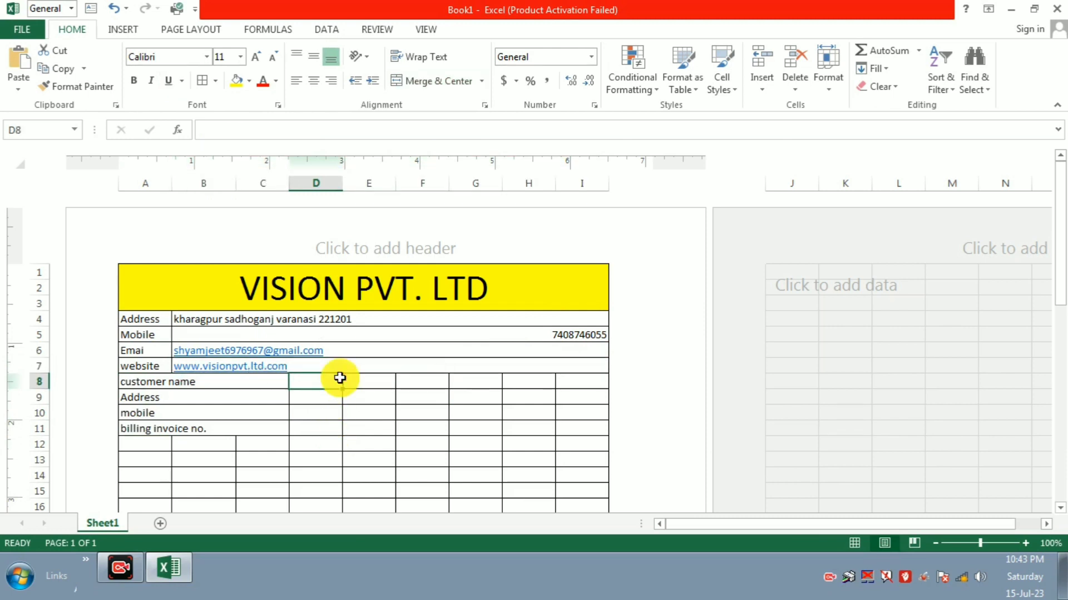
Step: Enter the customer's name in D8 and the customer's address in D9
{"action": "type", "text": "rah"}
{"action": "key", "text": "BackSpace"}
{"action": "type", "text": "h"}
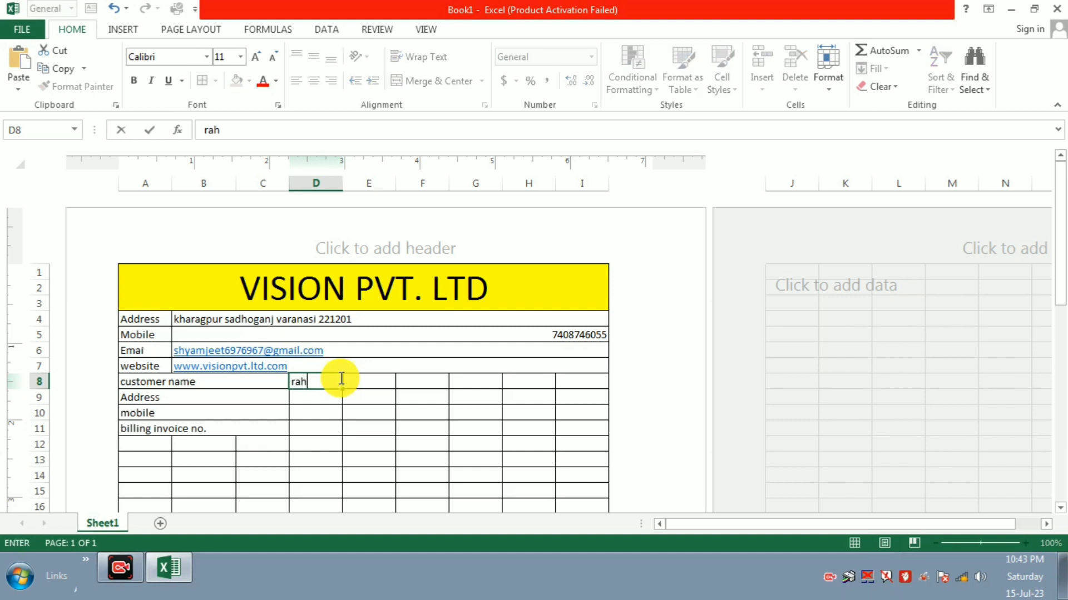
{"action": "type", "text": "u"}
{"action": "key", "text": "BackSpace"}
{"action": "key", "text": "BackSpace"}
{"action": "type", "text": "ju"}
{"action": "left_click", "coordinate": [312, 399]}
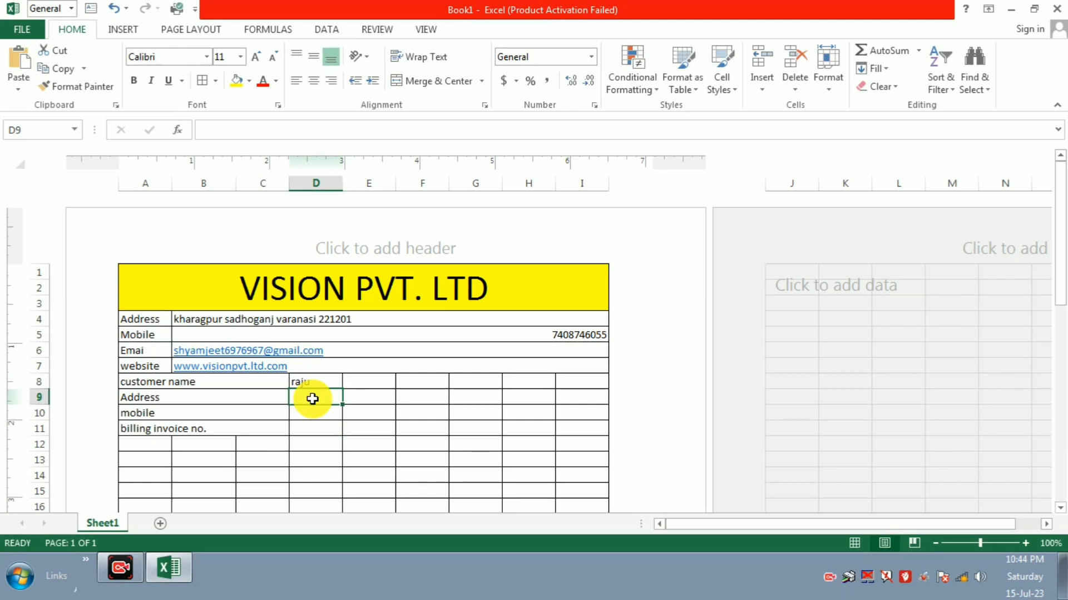
{"action": "type", "text": "bhikharipur"}
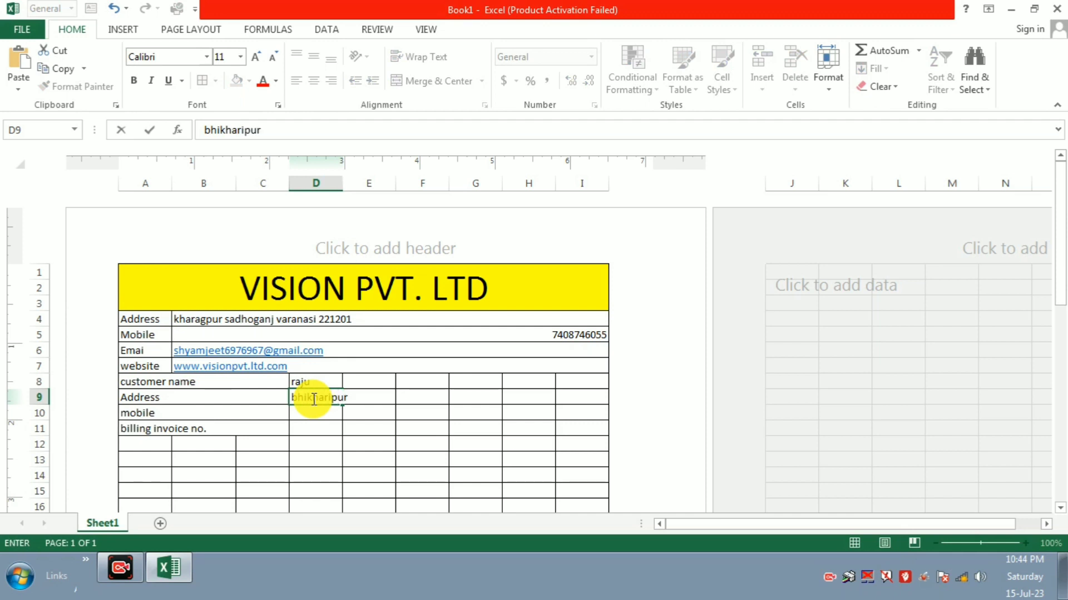
{"action": "left_click", "coordinate": [546, 401]}
Step: Enter the customer's mobile number in D10 and the billing invoice number in D11
{"action": "left_click", "coordinate": [300, 412]}
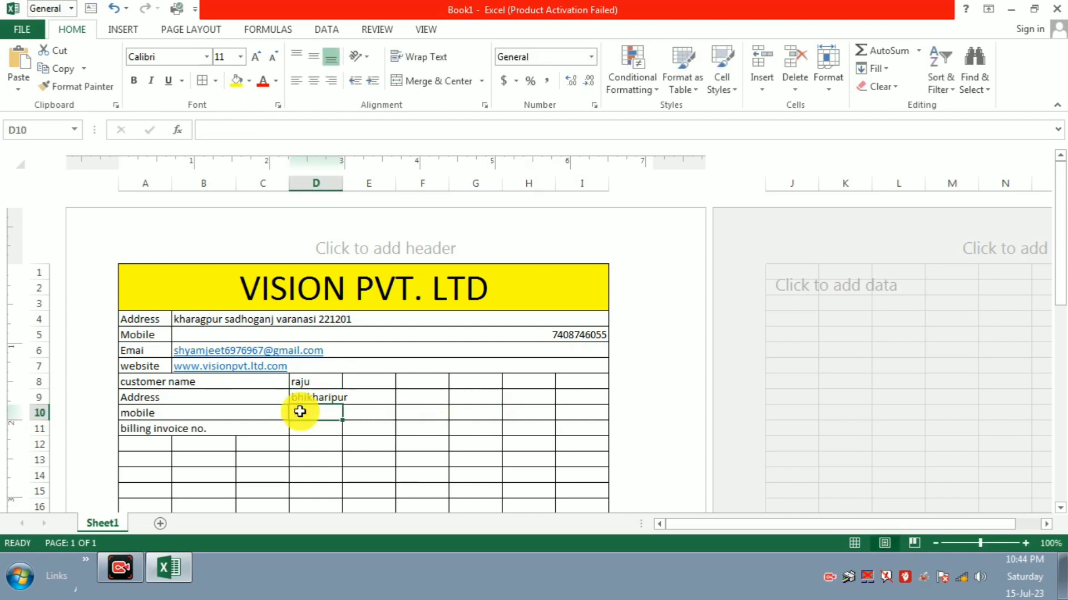
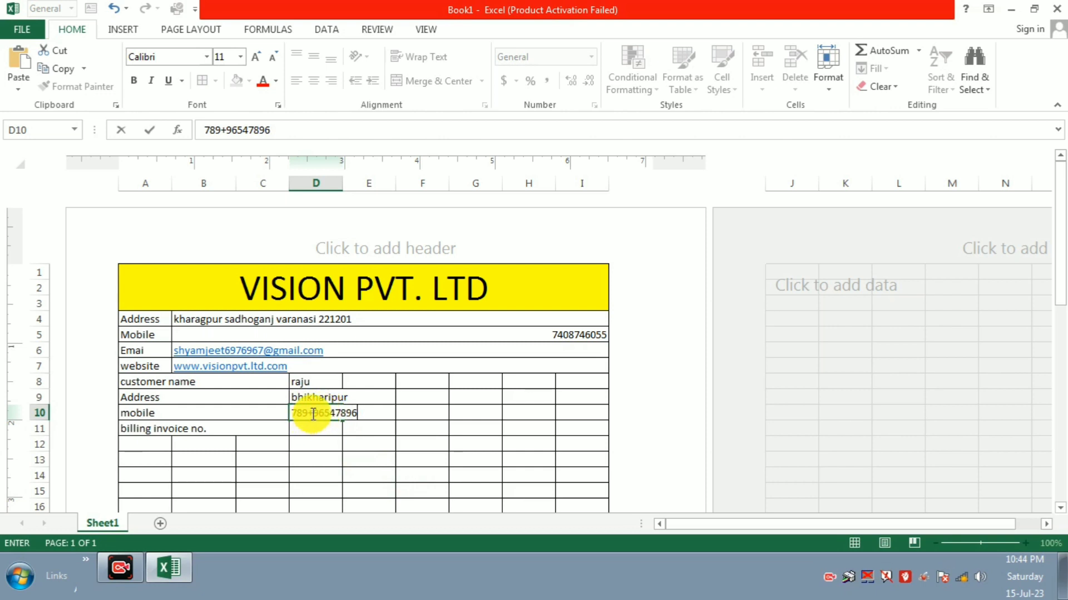
{"action": "left_click", "coordinate": [308, 416]}
{"action": "key", "text": "BackSpace"}
{"action": "left_click", "coordinate": [303, 427]}
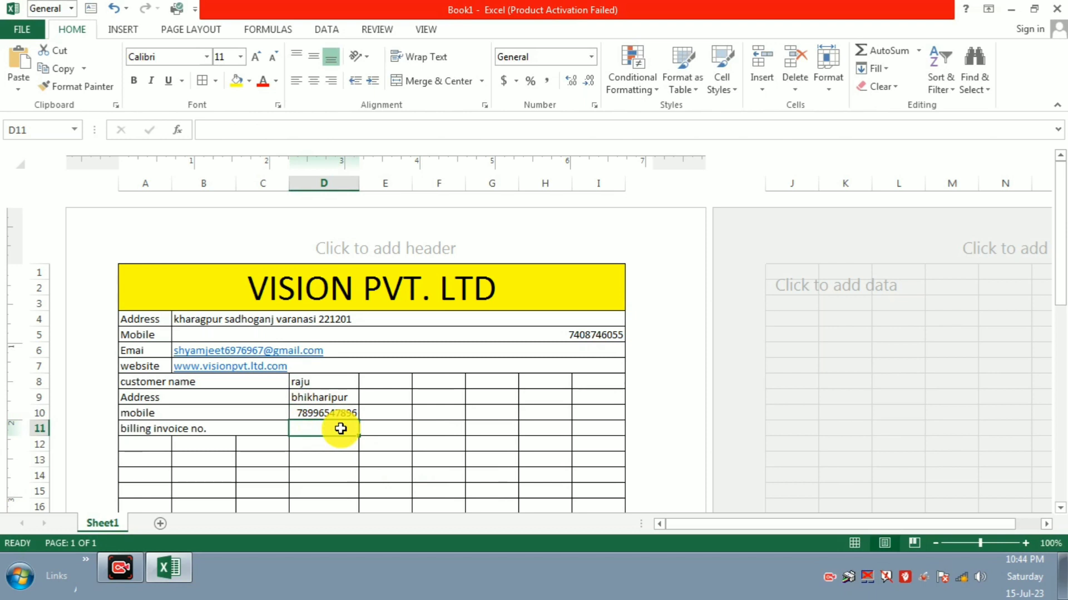
{"action": "type", "text": "101"}
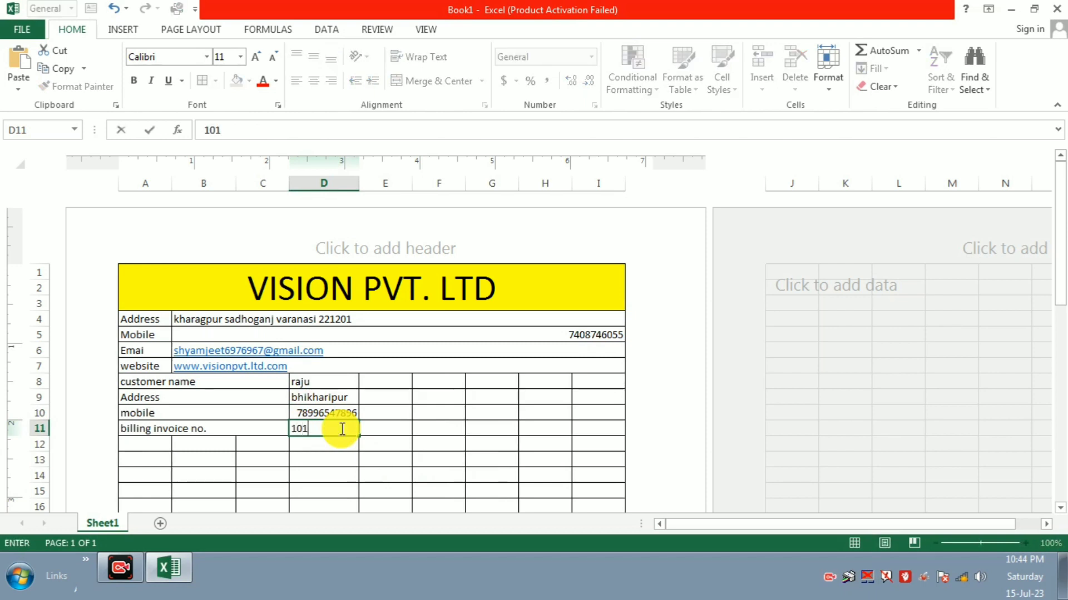
{"action": "left_click", "coordinate": [417, 427]}
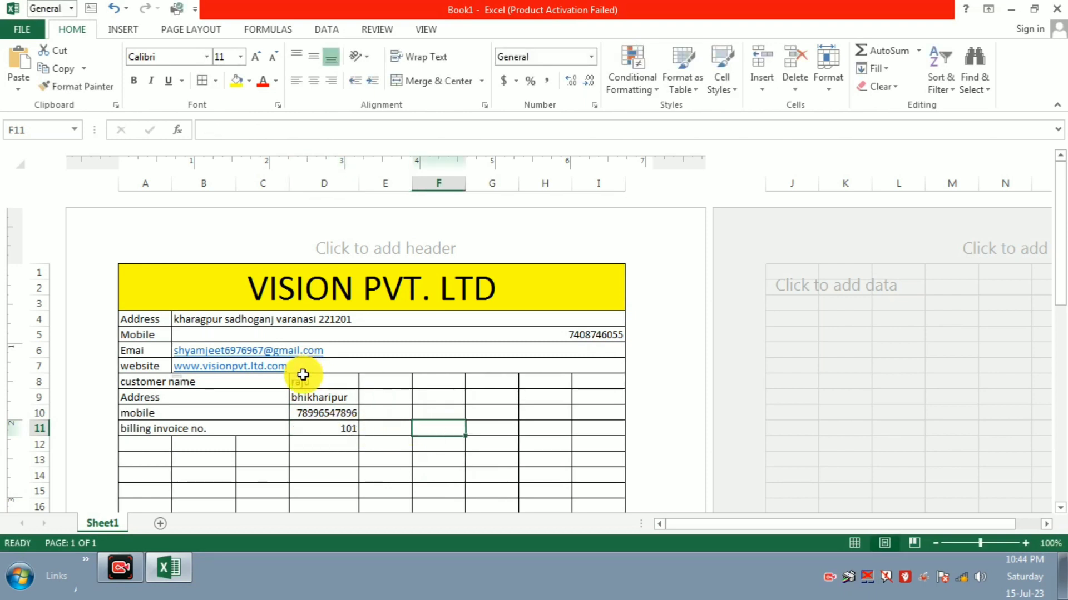
Step: Merge Across D8:I11 and centre the customer values vertically and horizontally
{"action": "left_click_drag", "start_coordinate": [303, 375], "coordinate": [599, 429]}
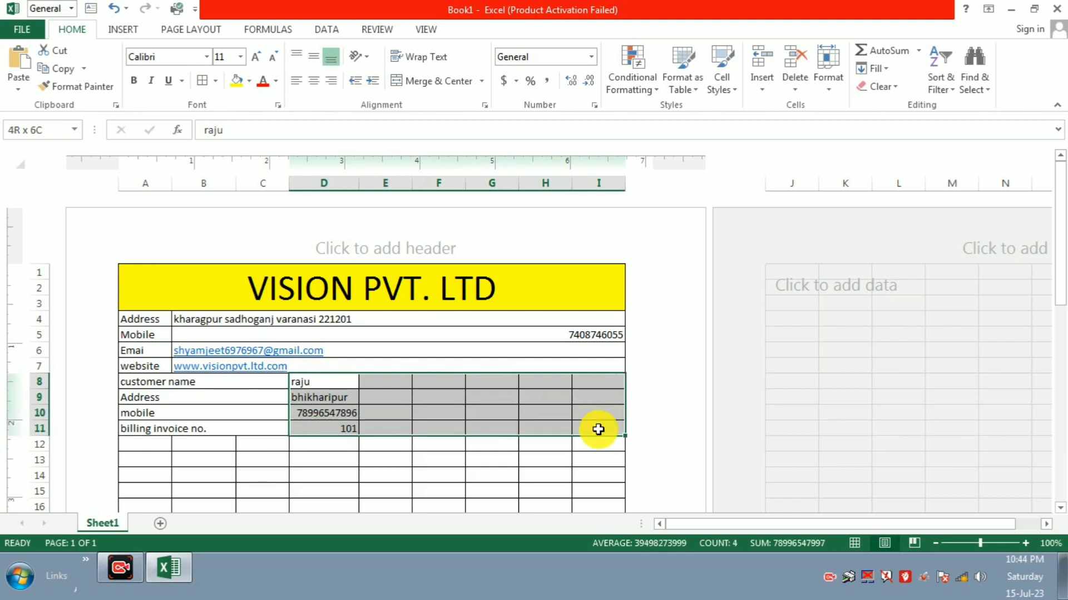
{"action": "left_click", "coordinate": [483, 82]}
{"action": "left_click", "coordinate": [464, 123]}
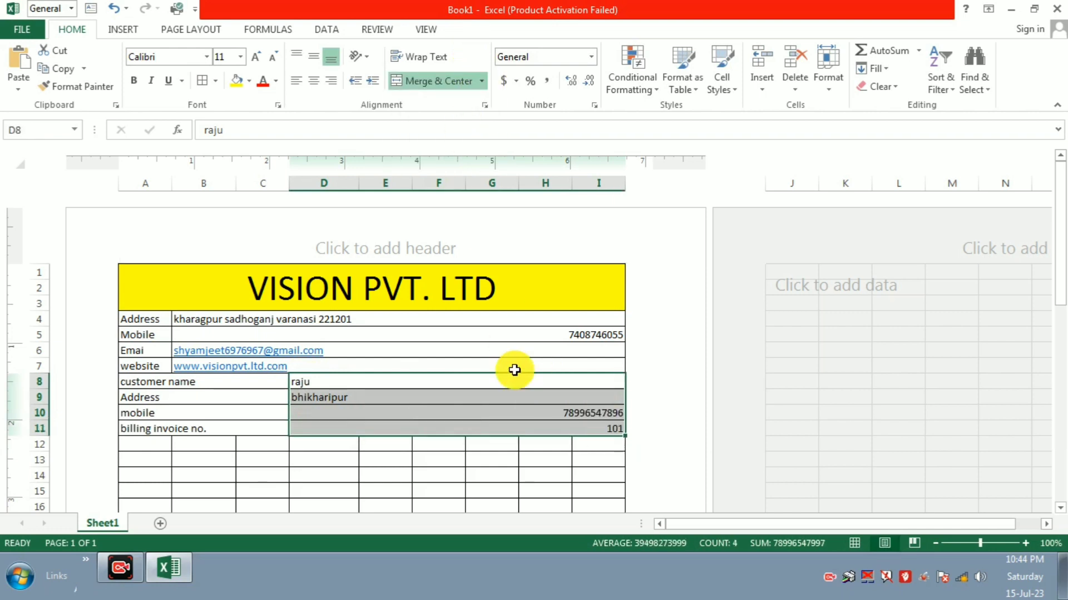
{"action": "left_click", "coordinate": [321, 55]}
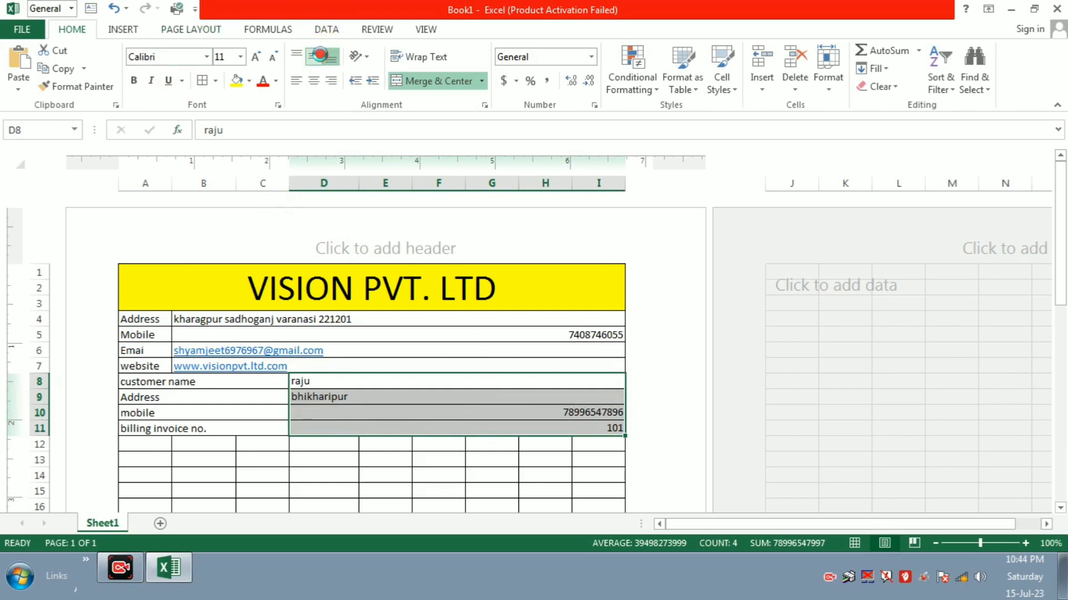
{"action": "left_click", "coordinate": [314, 81]}
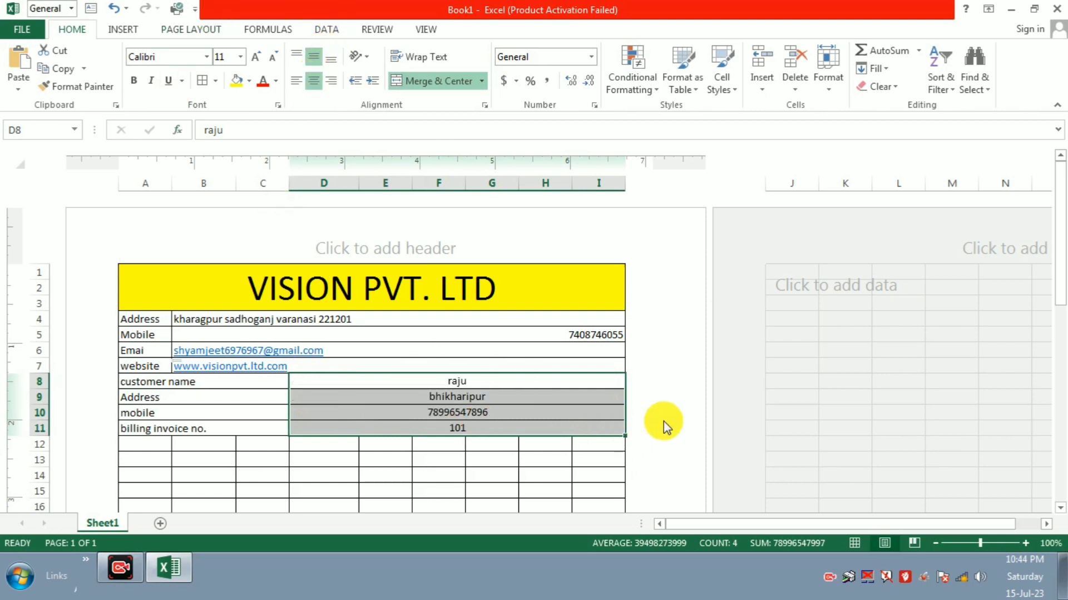
{"action": "left_click", "coordinate": [512, 426]}
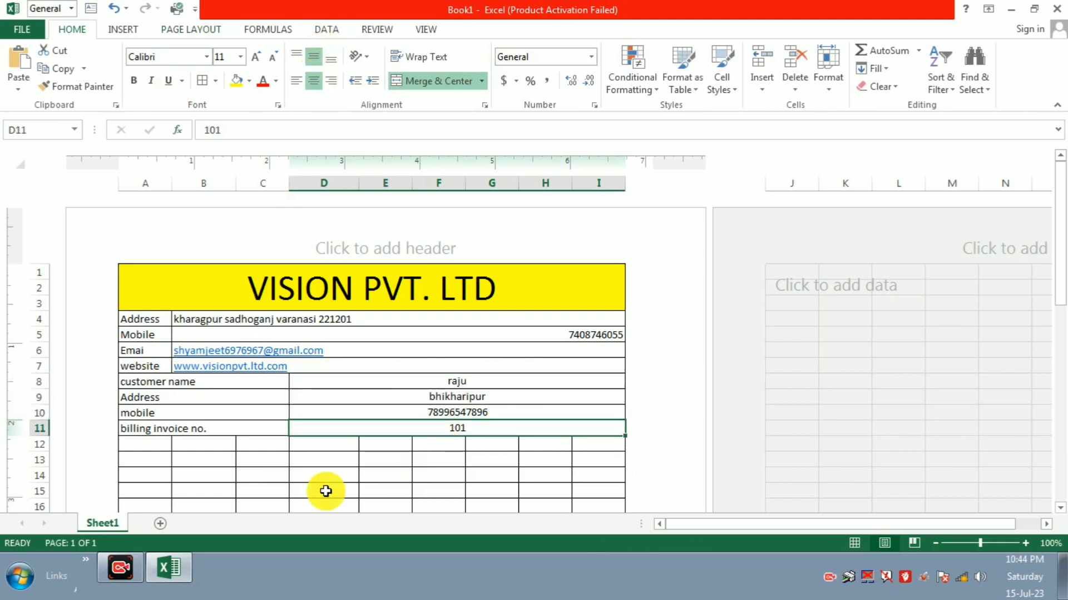
{"action": "left_click", "coordinate": [154, 447]}
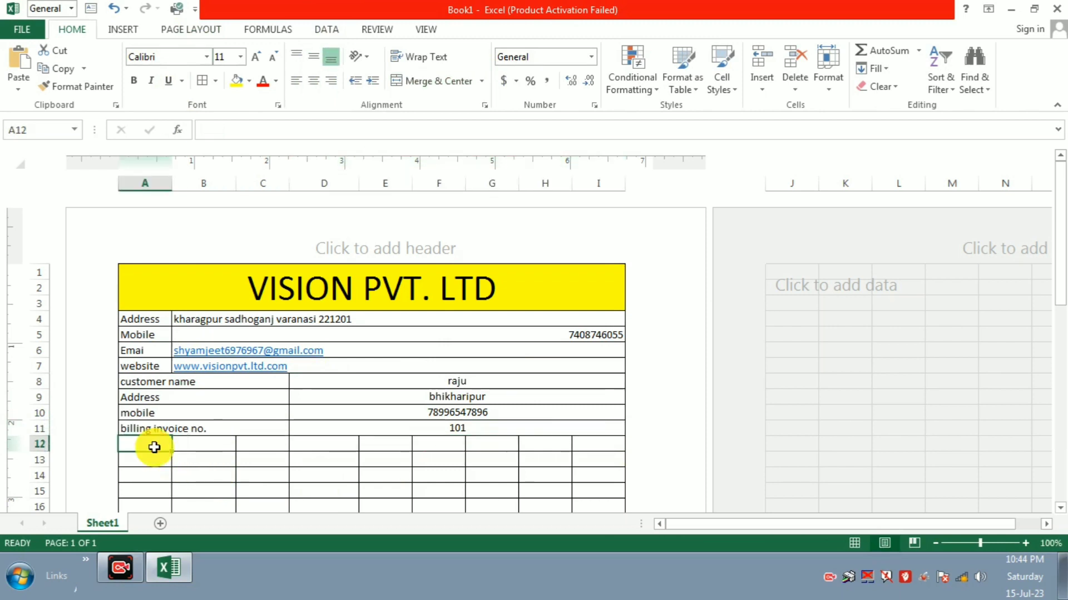
Step: Enter headings S.N in A12, PRODUCT in B12, TOTAL AMOUNT in H12, PRICE in F12 and QUT in D12
{"action": "type", "text": "s"}
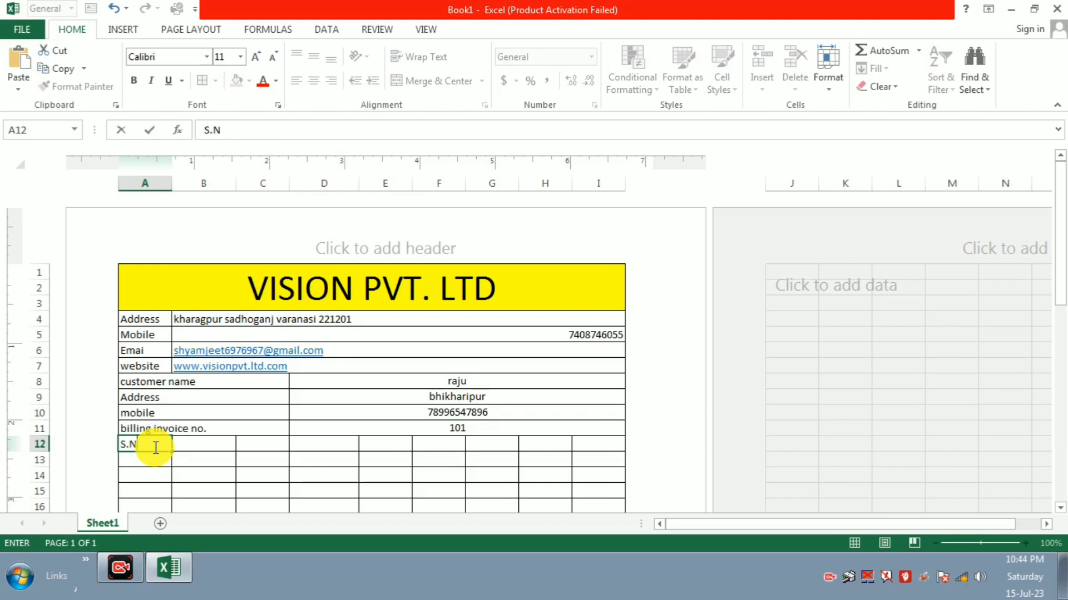
{"action": "key", "text": "Tab"}
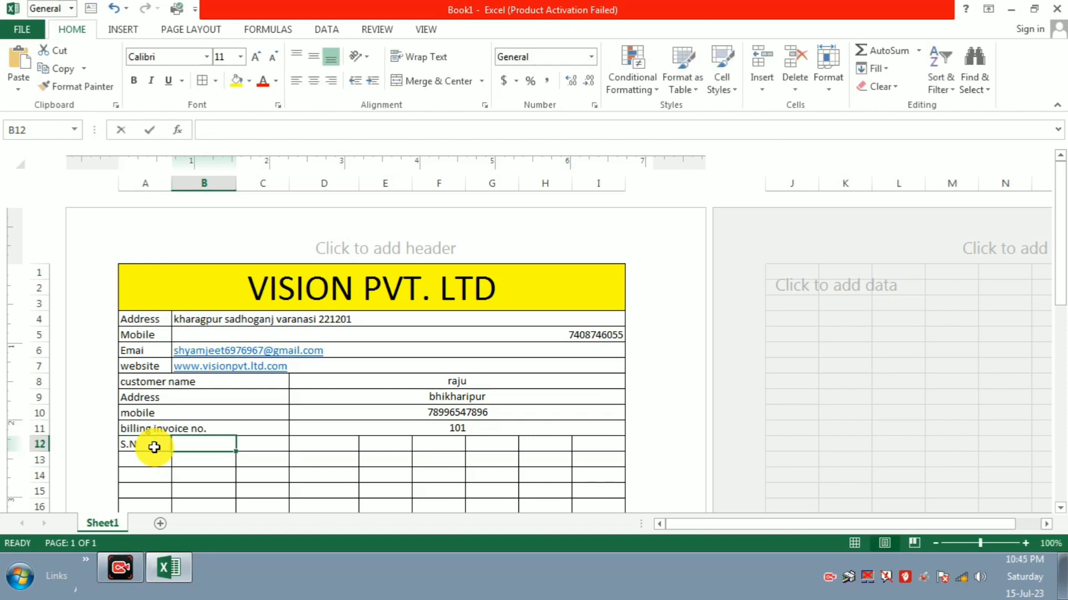
{"action": "type", "text": "PRO"}
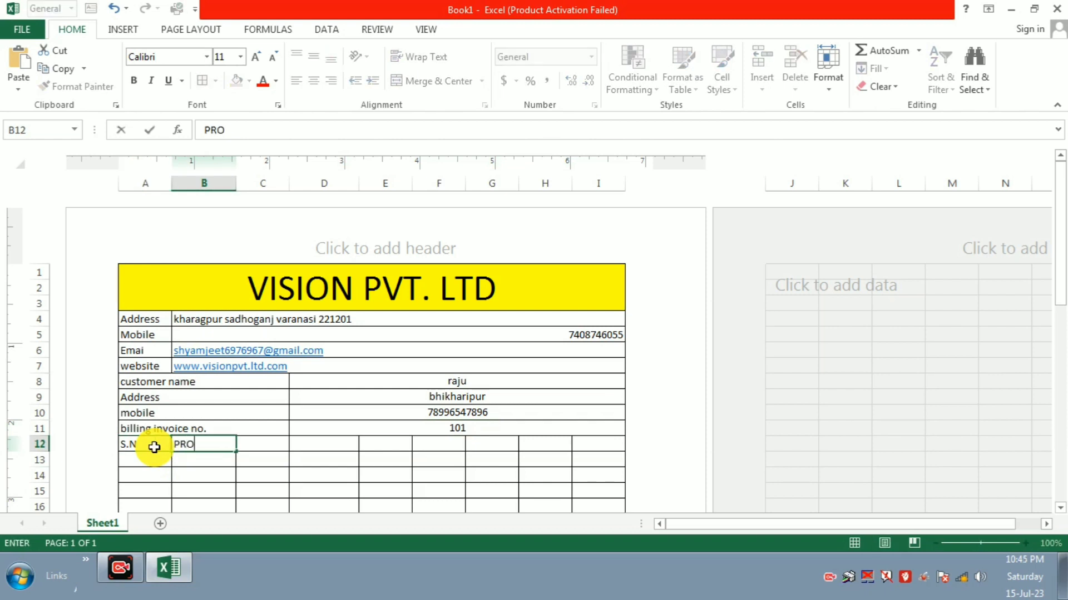
{"action": "type", "text": "DUCT"}
{"action": "key", "text": "Tab"}
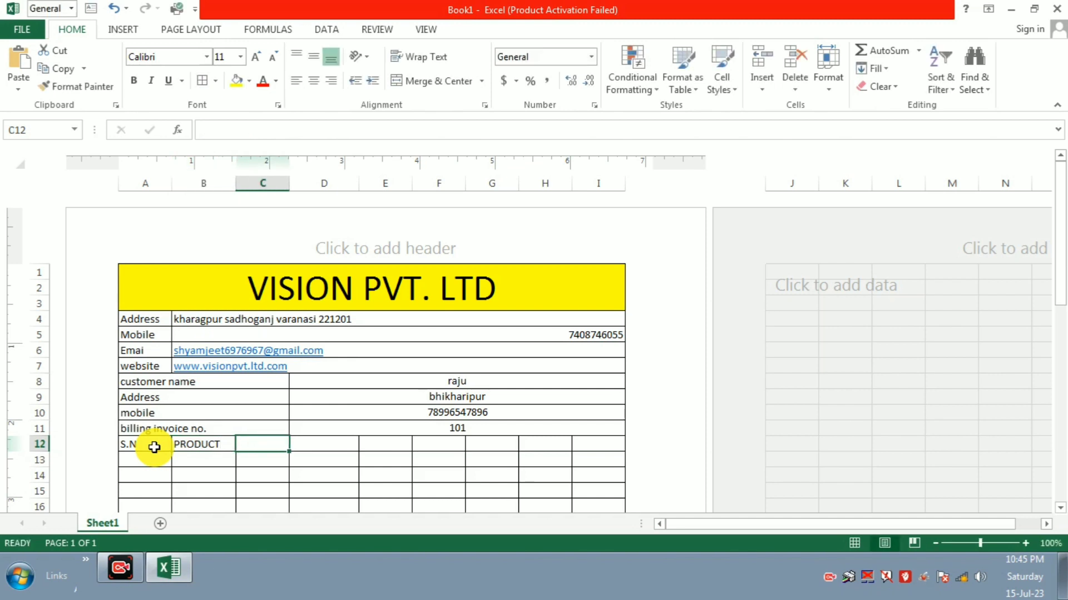
{"action": "key", "text": "Tab"}
{"action": "key", "text": "Tab"}
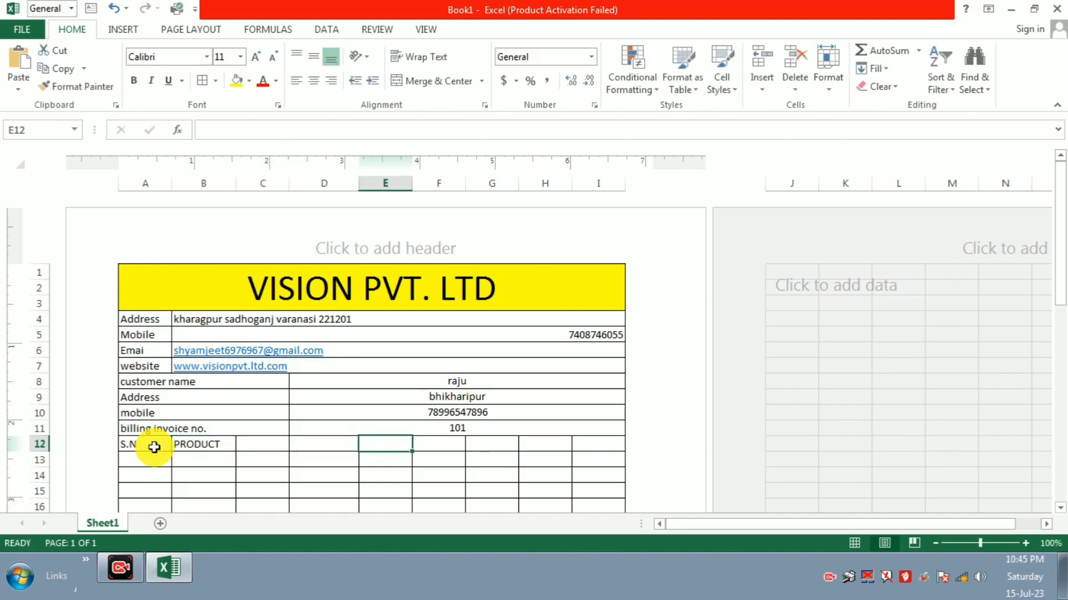
{"action": "key", "text": "Tab"}
{"action": "key", "text": "Tab"}
{"action": "key", "text": "Tab"}
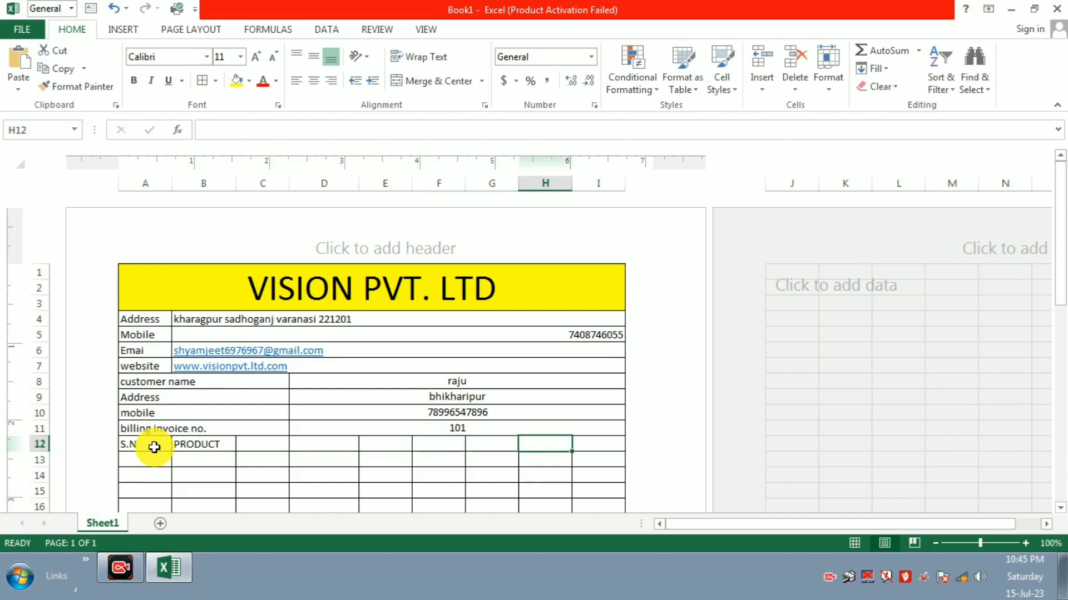
{"action": "type", "text": "T"}
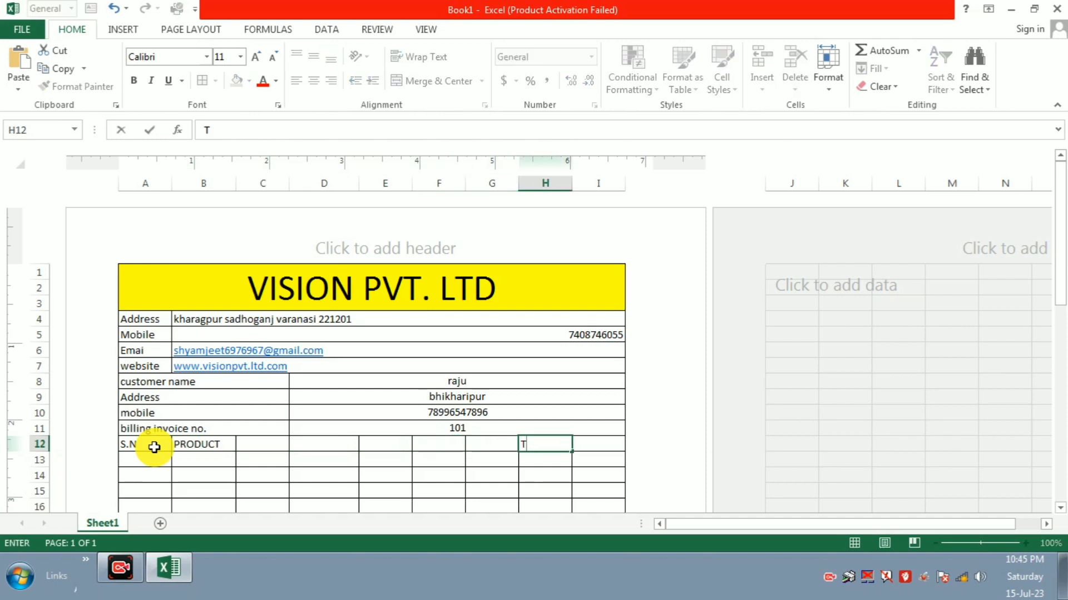
{"action": "type", "text": "OTAL"}
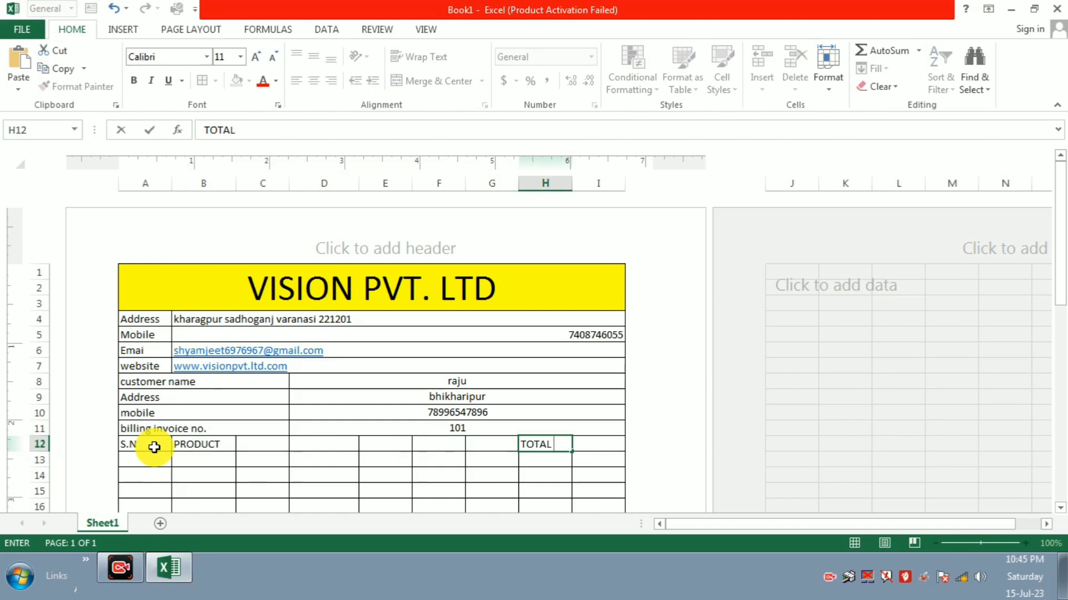
{"action": "type", "text": " AMOUNT"}
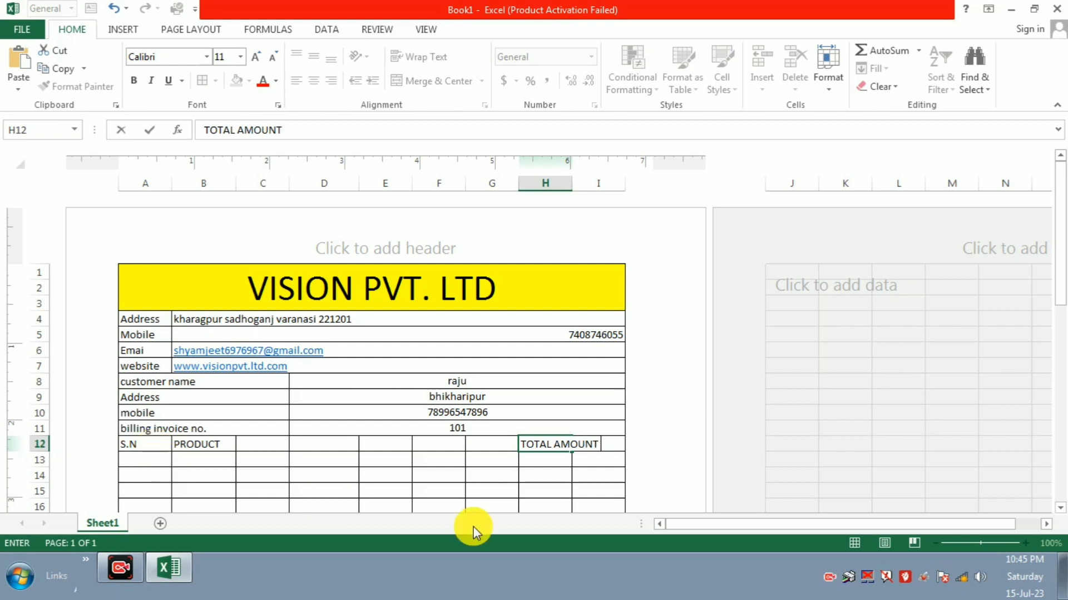
{"action": "left_click", "coordinate": [427, 447]}
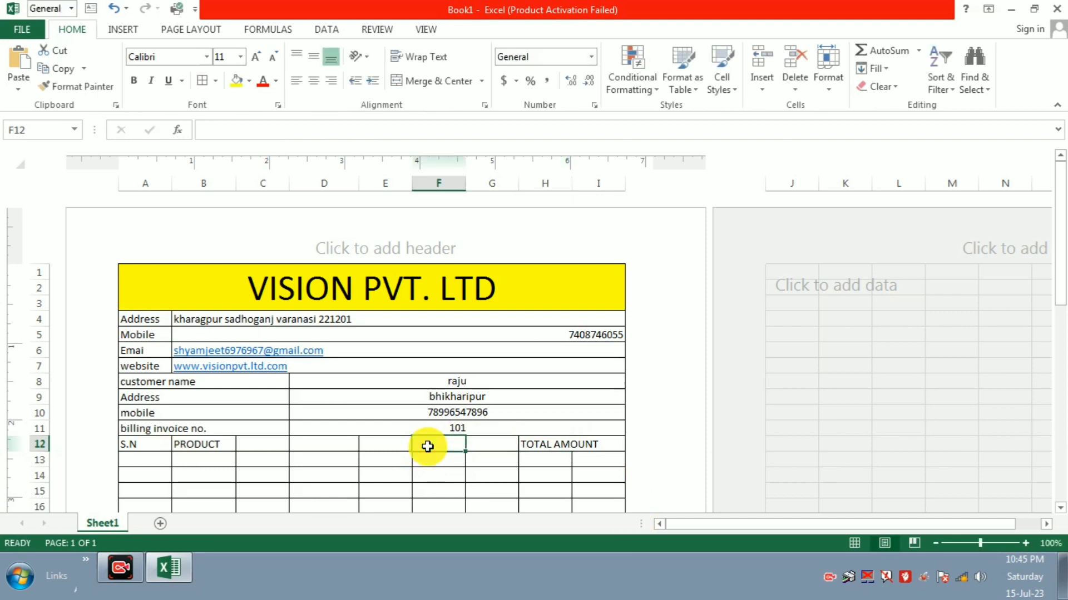
{"action": "type", "text": "PRICE"}
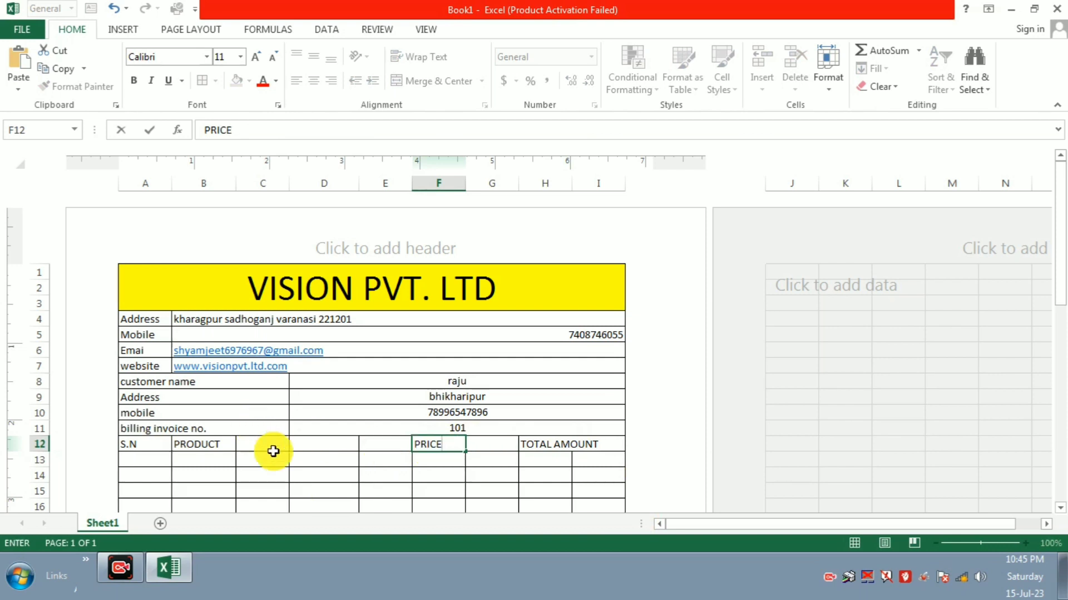
{"action": "left_click", "coordinate": [315, 445]}
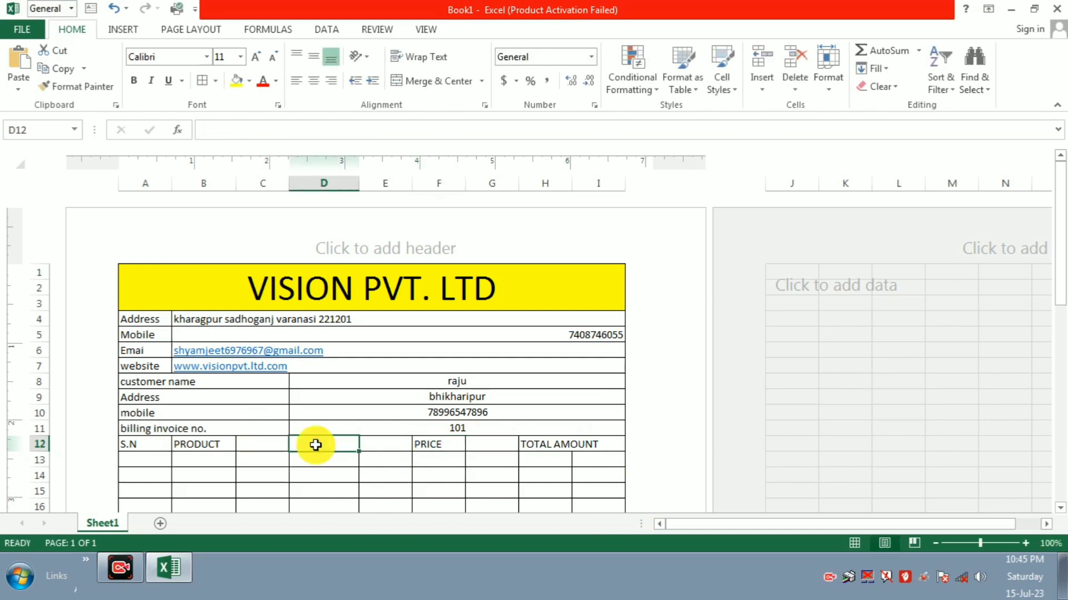
{"action": "type", "text": "Q"}
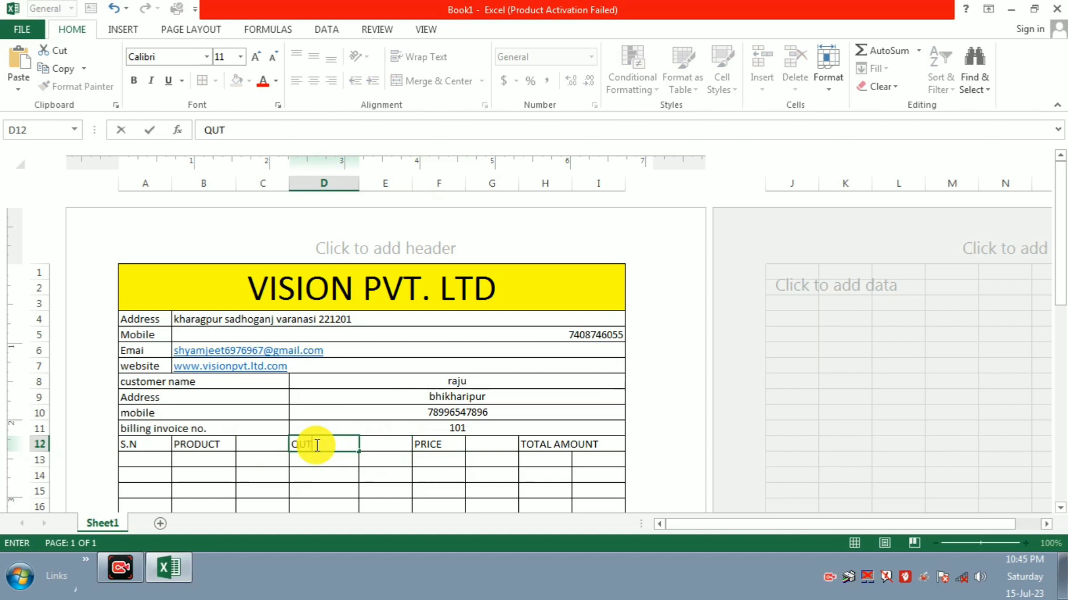
{"action": "type", "text": "UT"}
Step: Select B12:C47 and Merge Across so PRODUCT spans columns B and C in every item row
{"action": "left_click_drag", "start_coordinate": [311, 459], "coordinate": [310, 472]}
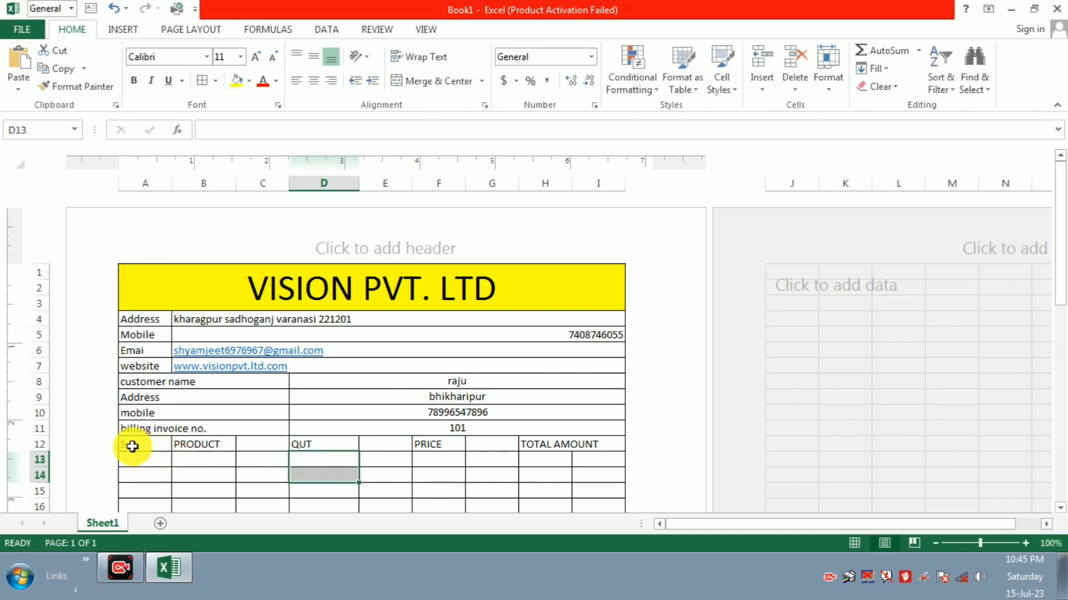
{"action": "left_click_drag", "start_coordinate": [182, 447], "coordinate": [281, 362]}
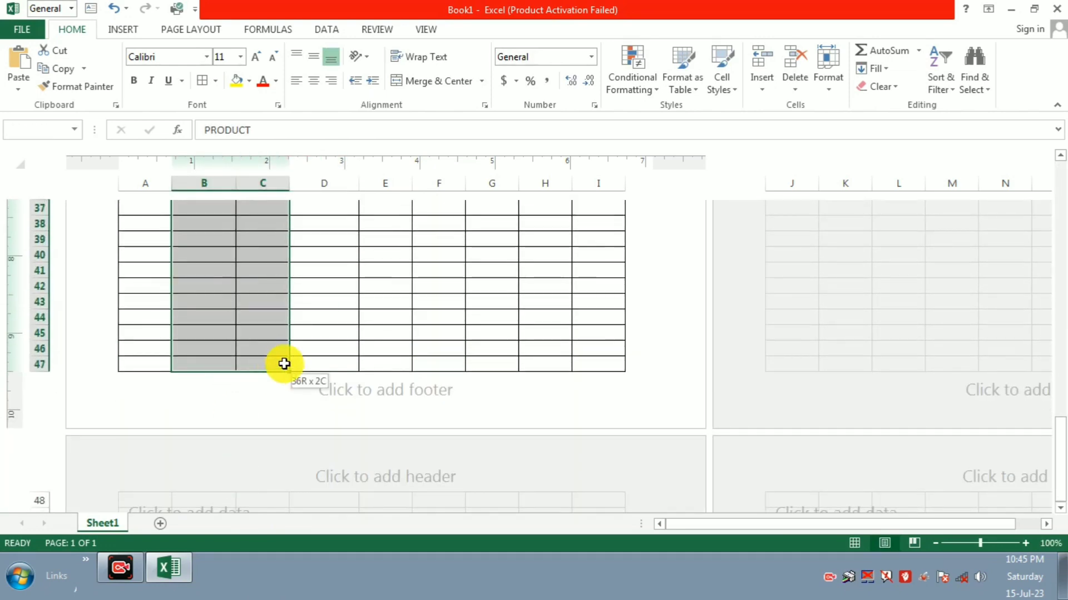
{"action": "left_click", "coordinate": [284, 364]}
{"action": "scroll", "coordinate": [270, 373], "scroll_direction": "up", "scroll_amount": 9}
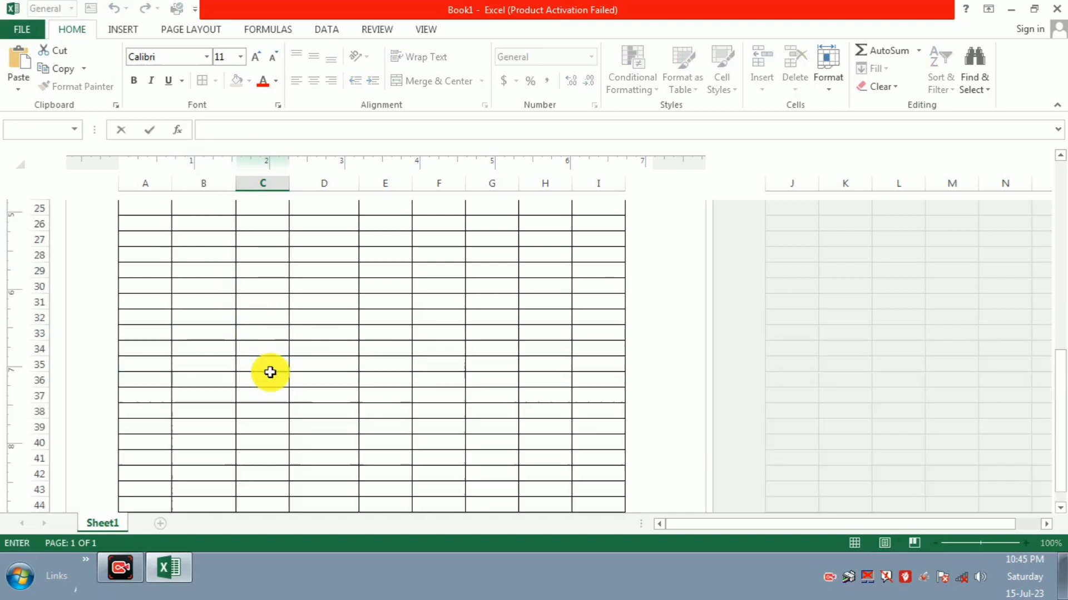
{"action": "left_click", "coordinate": [182, 237]}
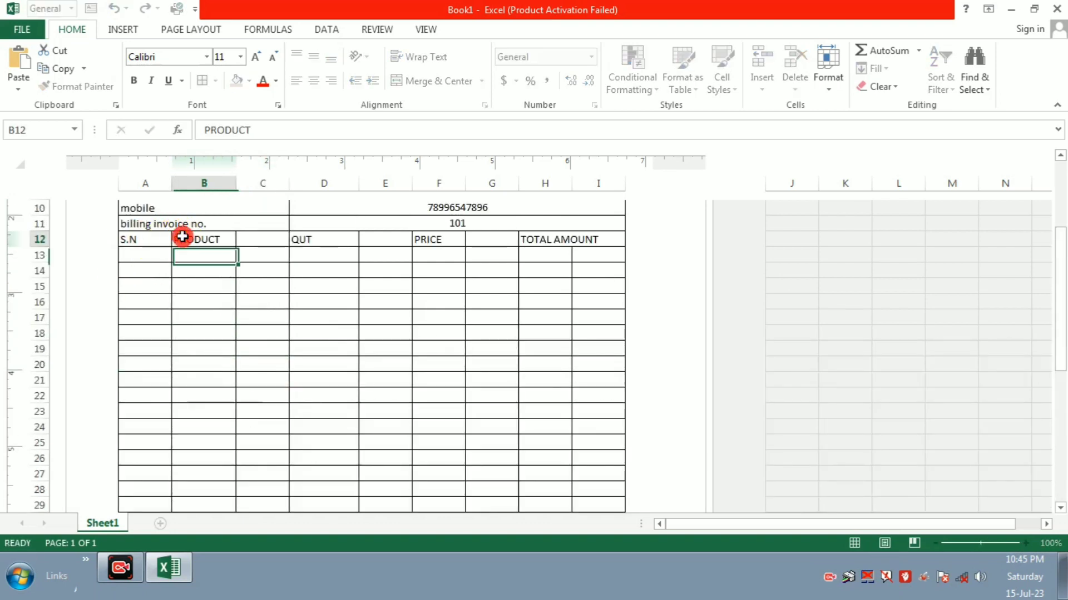
{"action": "key", "text": "shift+Right"}
{"action": "key", "text": "shift+Right"}
{"action": "key", "text": "shift+Left"}
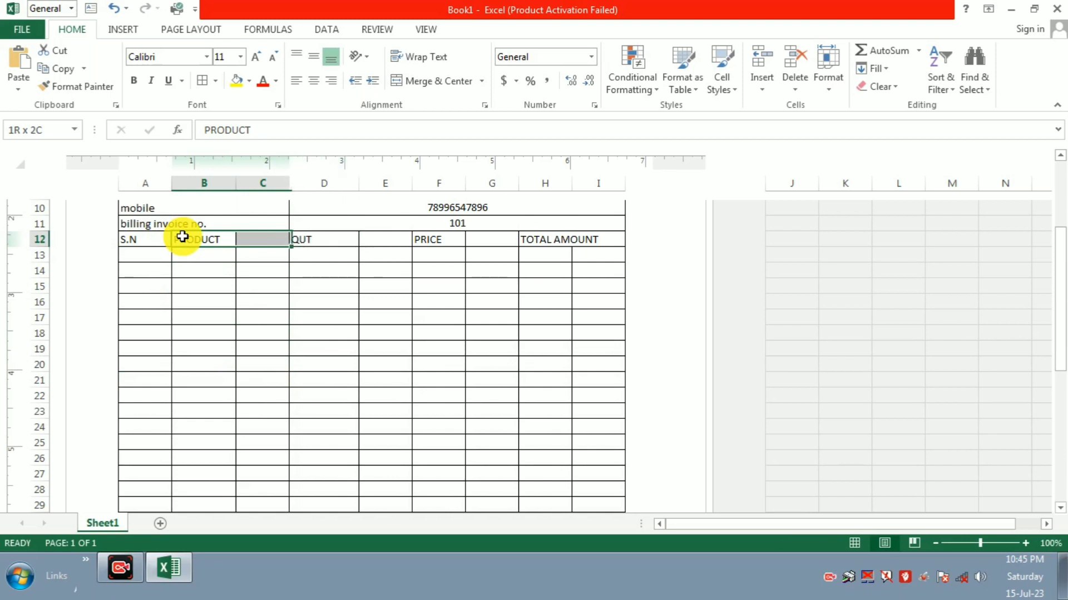
{"action": "key", "text": "shift+Down"}
{"action": "key", "text": "shift+Down"}
{"action": "key", "text": "shift+Down"}
{"action": "key", "text": "shift+Down"}
{"action": "key", "text": "shift+Down"}
{"action": "key", "text": "shift+Down"}
{"action": "key", "text": "shift+Down"}
{"action": "key", "text": "shift+Down"}
{"action": "key", "text": "shift+Down"}
{"action": "key", "text": "shift+Down"}
{"action": "key", "text": "shift+Down"}
{"action": "key", "text": "shift+Down"}
{"action": "key", "text": "shift+Down"}
{"action": "key", "text": "shift+Down"}
{"action": "key", "text": "shift+Down"}
{"action": "key", "text": "shift+Down"}
{"action": "key", "text": "shift+Down"}
{"action": "key", "text": "shift+Down"}
{"action": "key", "text": "shift+Down"}
{"action": "key", "text": "shift+Down"}
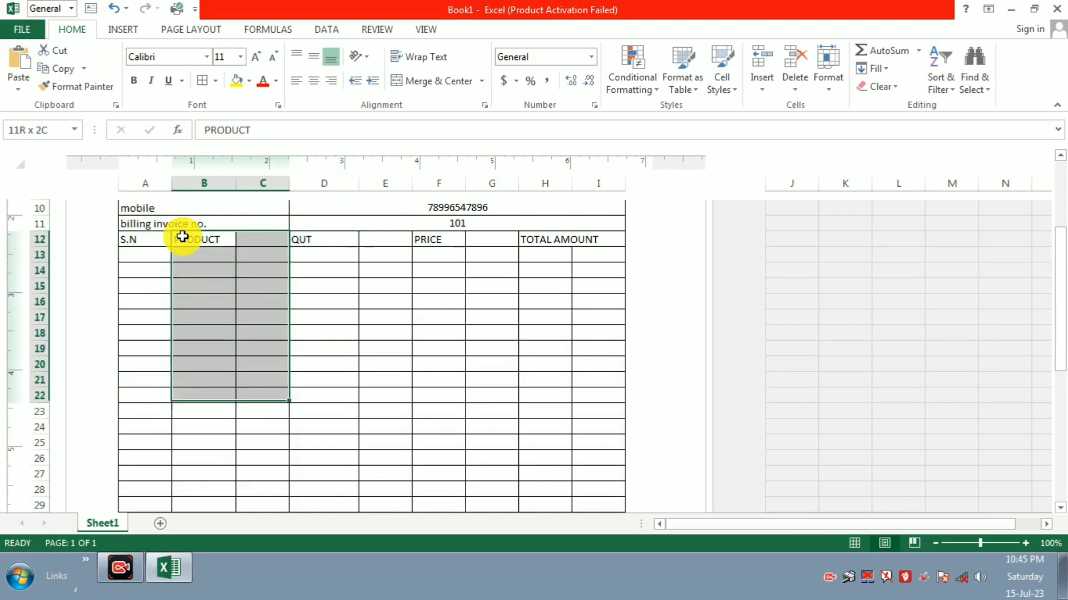
{"action": "key", "text": "shift+Down"}
{"action": "key", "text": "shift+Down"}
{"action": "key", "text": "shift+Down"}
{"action": "key", "text": "shift+Down"}
{"action": "key", "text": "shift+Down"}
{"action": "key", "text": "shift+Down"}
{"action": "key", "text": "shift+Down"}
{"action": "key", "text": "shift+Down"}
{"action": "key", "text": "shift+Down"}
{"action": "key", "text": "shift+Down"}
{"action": "key", "text": "shift+Down"}
{"action": "key", "text": "shift+Down"}
{"action": "key", "text": "shift+Down"}
{"action": "key", "text": "shift+Down"}
{"action": "key", "text": "shift+Down"}
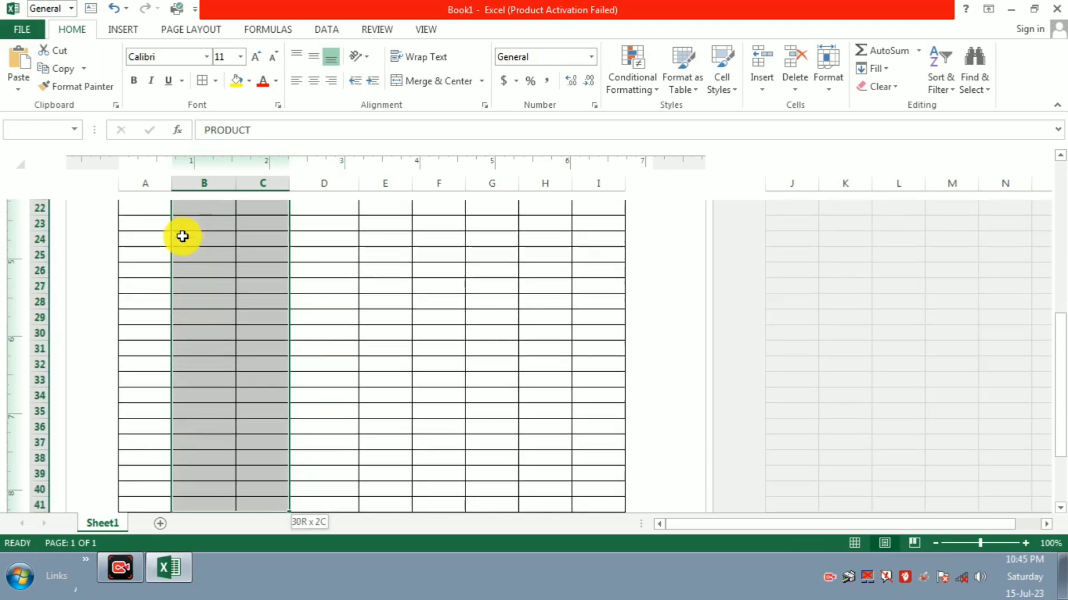
{"action": "key", "text": "shift+Down"}
{"action": "key", "text": "shift+Down"}
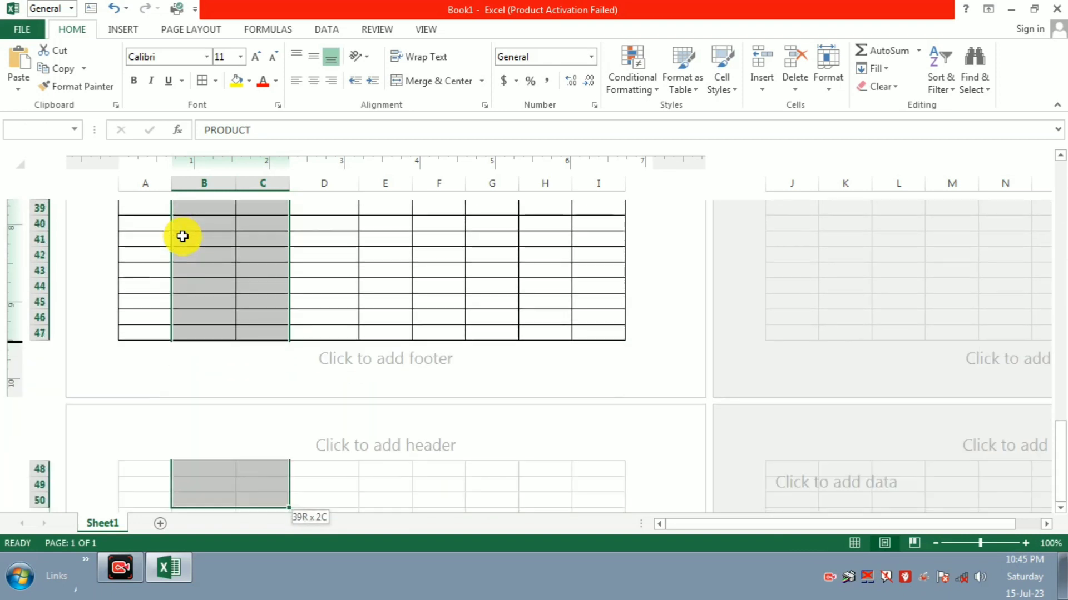
{"action": "key", "text": "shift+Up"}
{"action": "key", "text": "shift+Up"}
{"action": "key", "text": "shift+Up"}
{"action": "key", "text": "shift+Down"}
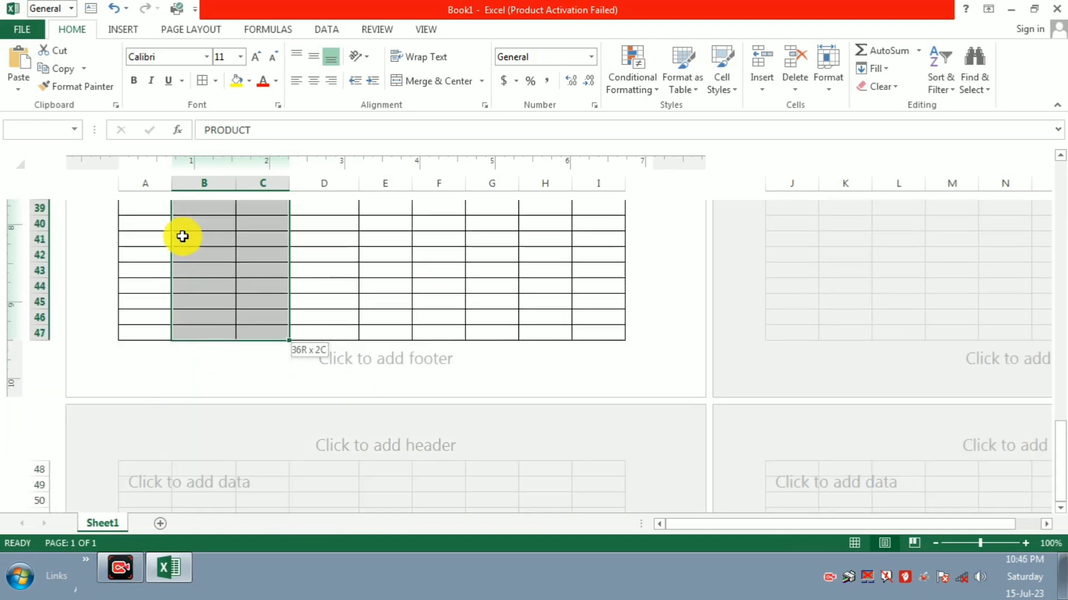
{"action": "left_click", "coordinate": [485, 80]}
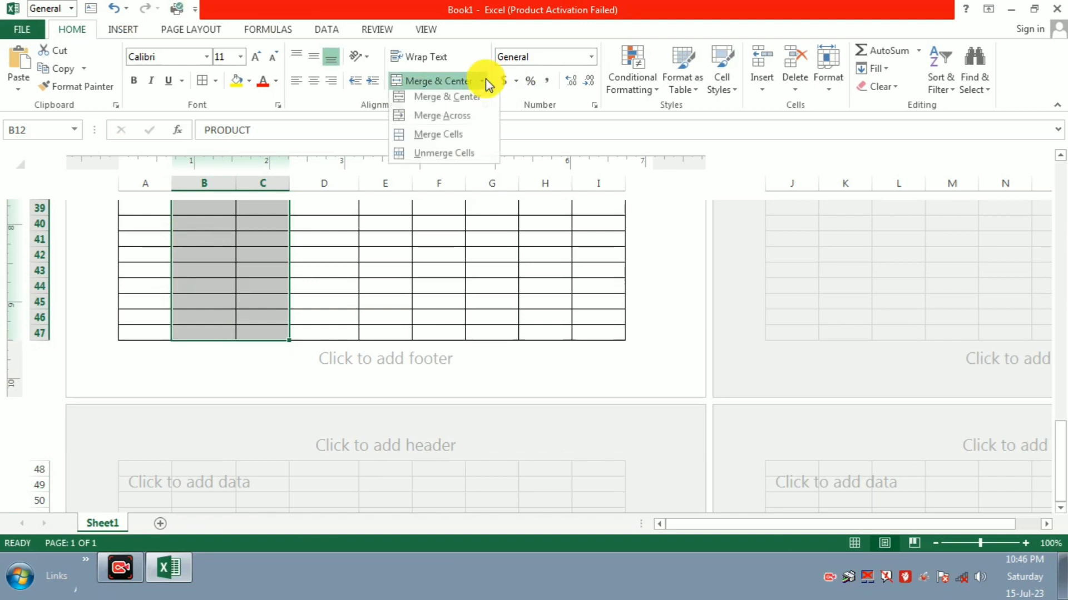
{"action": "left_click", "coordinate": [464, 116]}
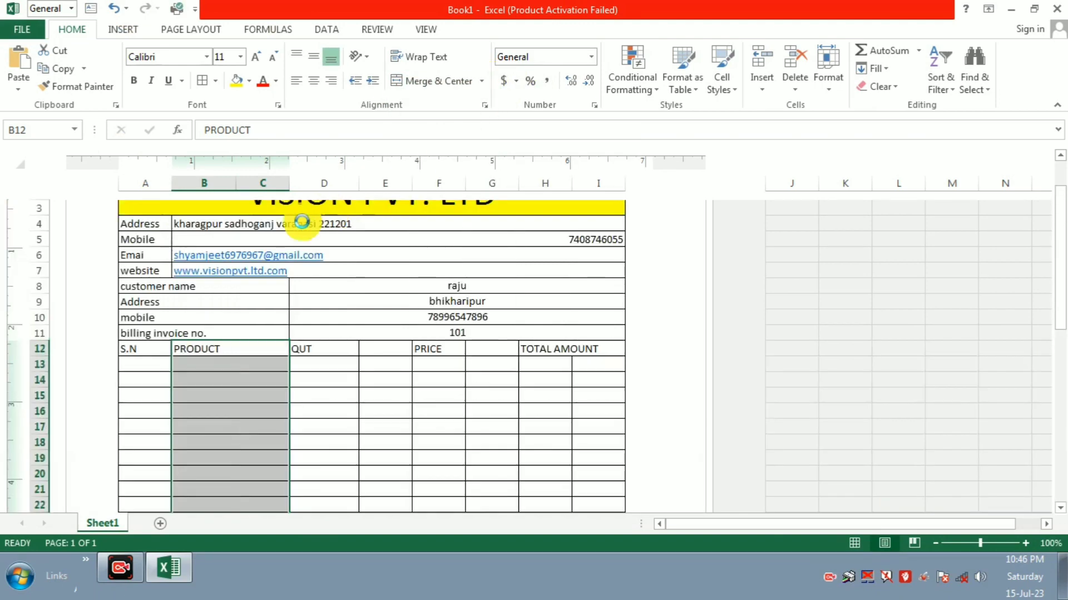
{"action": "left_click", "coordinate": [265, 392]}
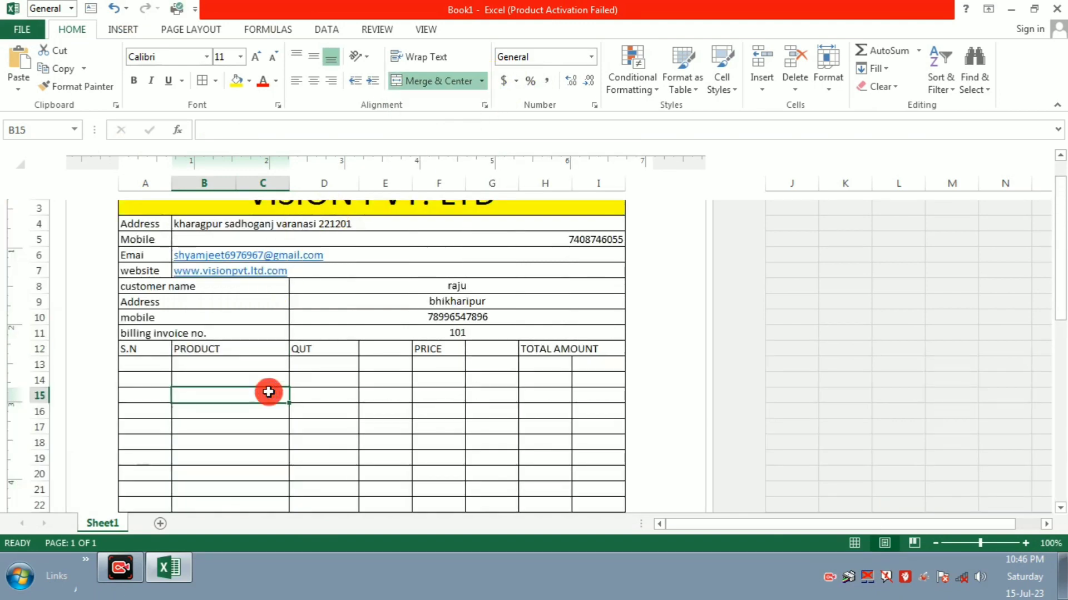
Step: Merge Across D12:E47 so the QUT column spans D and E in every row
{"action": "left_click", "coordinate": [306, 350]}
{"action": "key", "text": "shift+Right"}
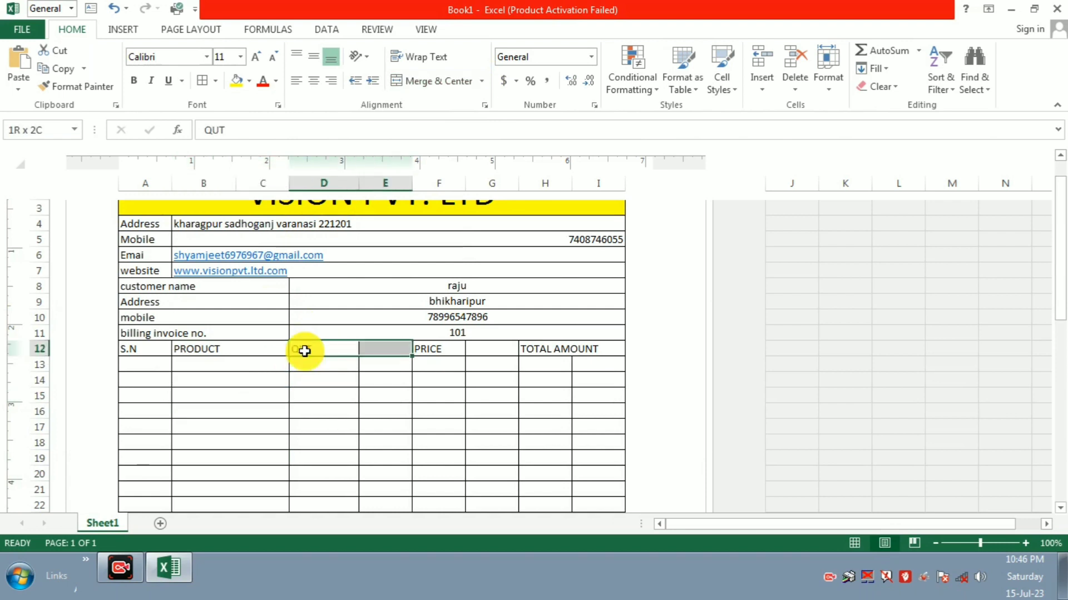
{"action": "key", "text": "shift+Down"}
{"action": "key", "text": "shift+Down"}
{"action": "key", "text": "shift+Down"}
{"action": "key", "text": "shift+Down"}
{"action": "key", "text": "shift+Down"}
{"action": "key", "text": "shift+Down"}
{"action": "key", "text": "shift+Down"}
{"action": "key", "text": "shift+Down"}
{"action": "key", "text": "shift+Down"}
{"action": "key", "text": "shift+Down"}
{"action": "key", "text": "shift+Down"}
{"action": "key", "text": "shift+Down"}
{"action": "key", "text": "shift+Down"}
{"action": "key", "text": "shift+Down"}
{"action": "key", "text": "shift+Down"}
{"action": "key", "text": "shift+Down"}
{"action": "key", "text": "shift+Down"}
{"action": "key", "text": "shift+Down"}
{"action": "key", "text": "shift+Down"}
{"action": "key", "text": "shift+Down"}
{"action": "key", "text": "shift+Down"}
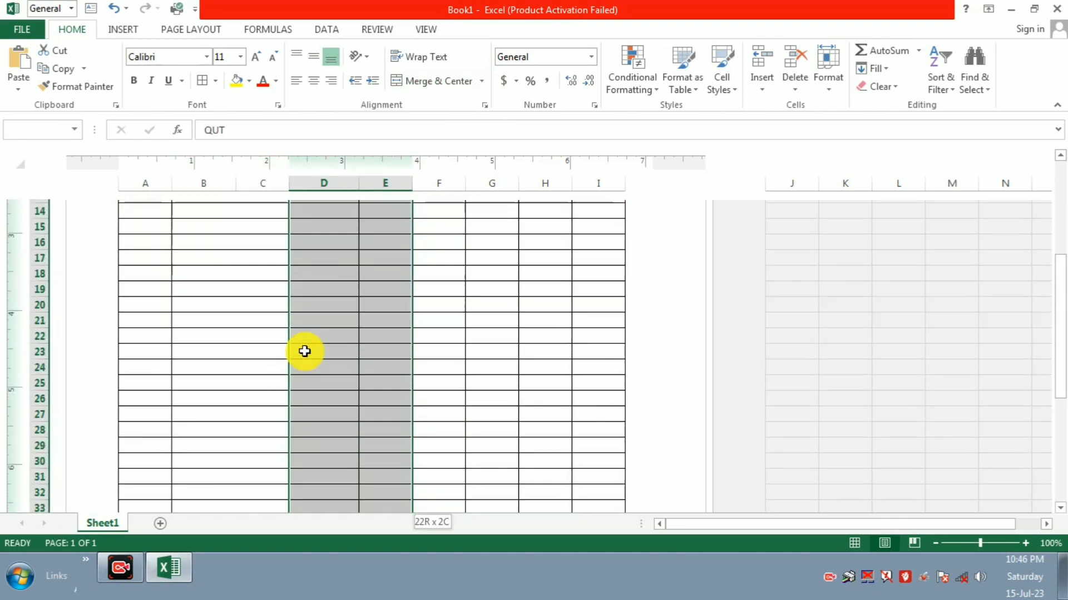
{"action": "key", "text": "shift+Down"}
{"action": "key", "text": "shift+Down"}
{"action": "key", "text": "shift+Down"}
{"action": "key", "text": "shift+Down"}
{"action": "key", "text": "shift+Down"}
{"action": "key", "text": "shift+Down"}
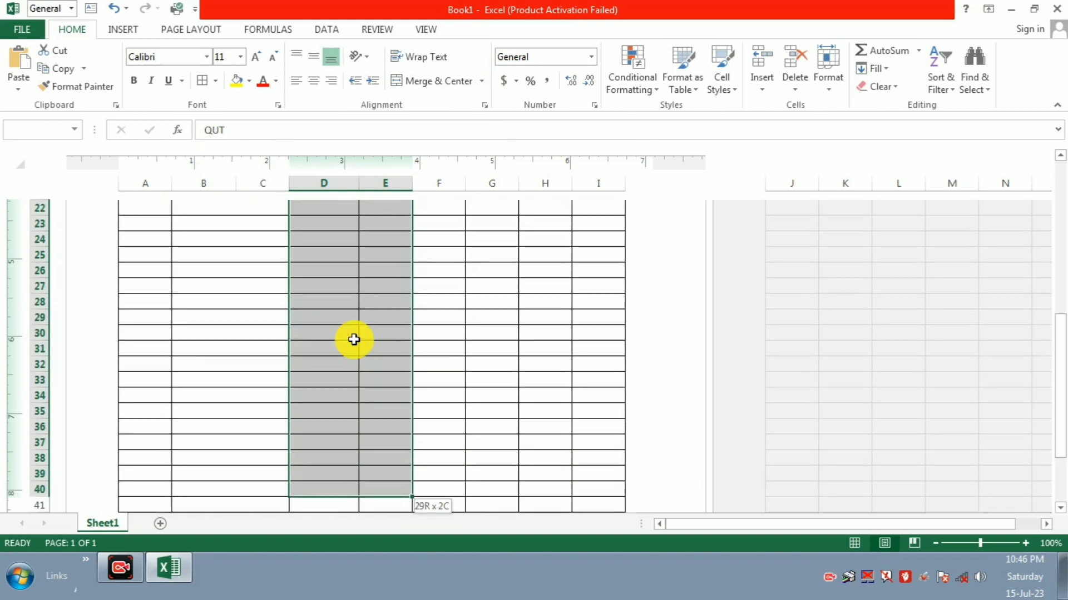
{"action": "key", "text": "shift+Down"}
{"action": "key", "text": "shift+Down"}
{"action": "key", "text": "shift+Down"}
{"action": "key", "text": "shift+Down"}
{"action": "key", "text": "shift+Down"}
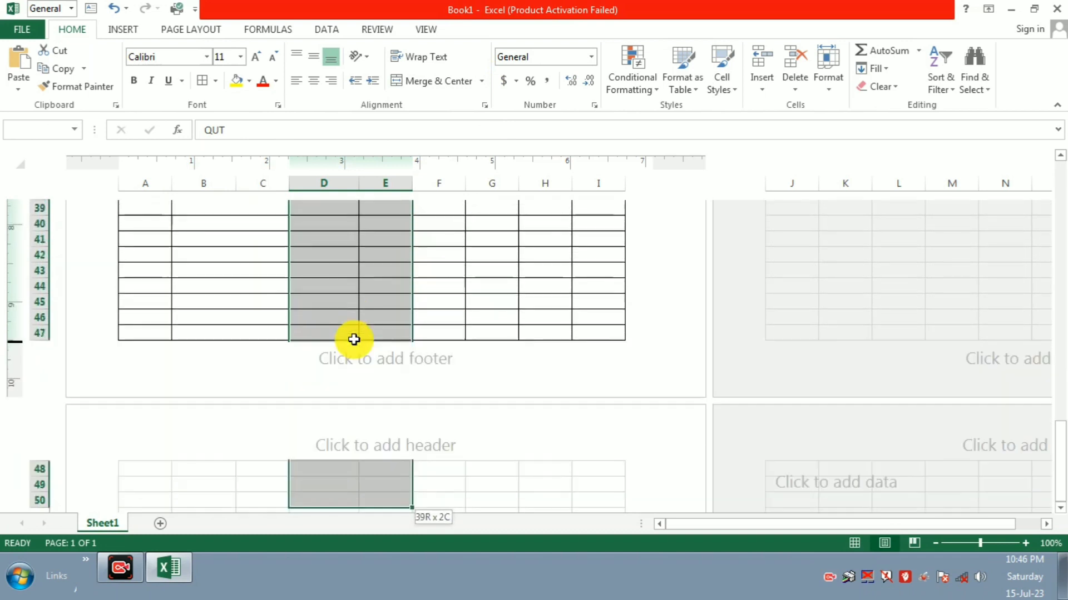
{"action": "key", "text": "shift+Up"}
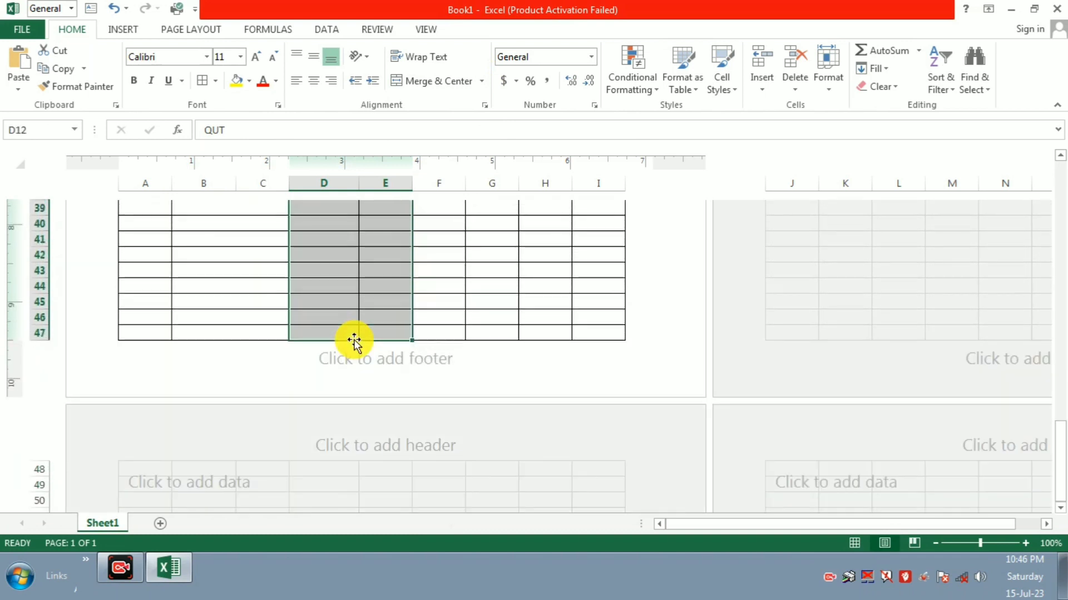
{"action": "left_click", "coordinate": [481, 81]}
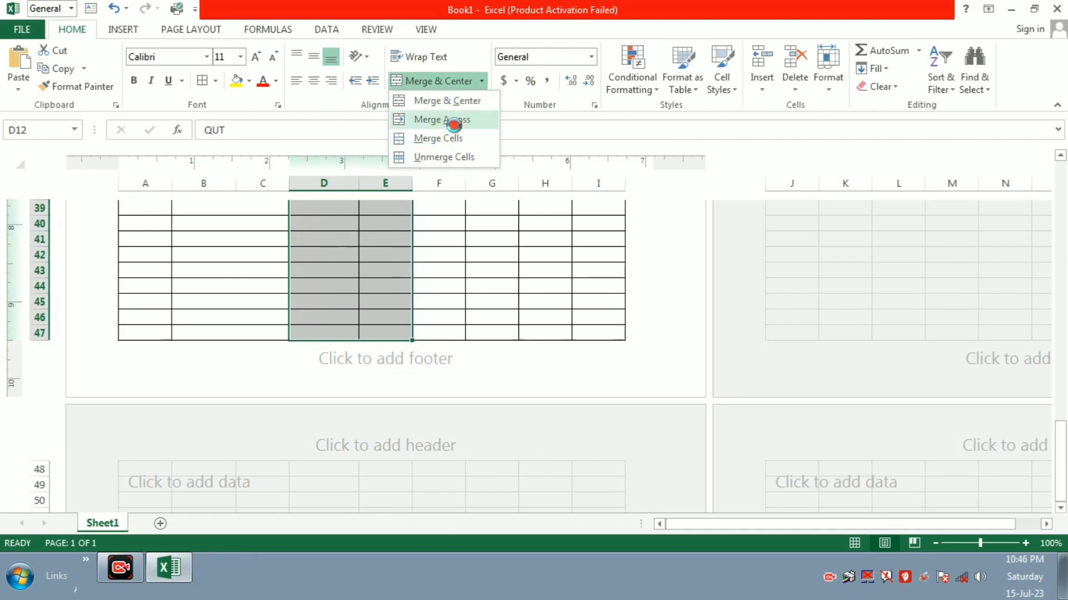
{"action": "left_click", "coordinate": [453, 119]}
{"action": "left_click", "coordinate": [401, 419]}
{"action": "left_click", "coordinate": [454, 348]}
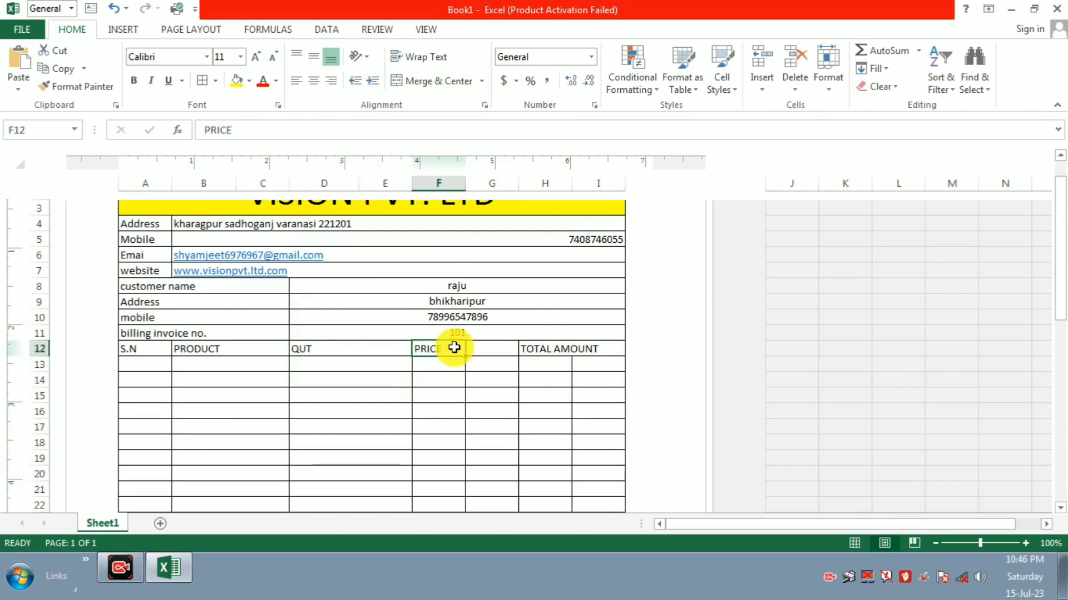
Step: Merge Across F12:G47 so the PRICE column spans F and G in every row
{"action": "mouse_move", "coordinate": [454, 347]}
{"action": "left_mouse_down"}
{"action": "mouse_move", "coordinate": [492, 349]}
{"action": "mouse_move", "coordinate": [492, 514]}
{"action": "mouse_move", "coordinate": [455, 348]}
{"action": "left_mouse_up"}
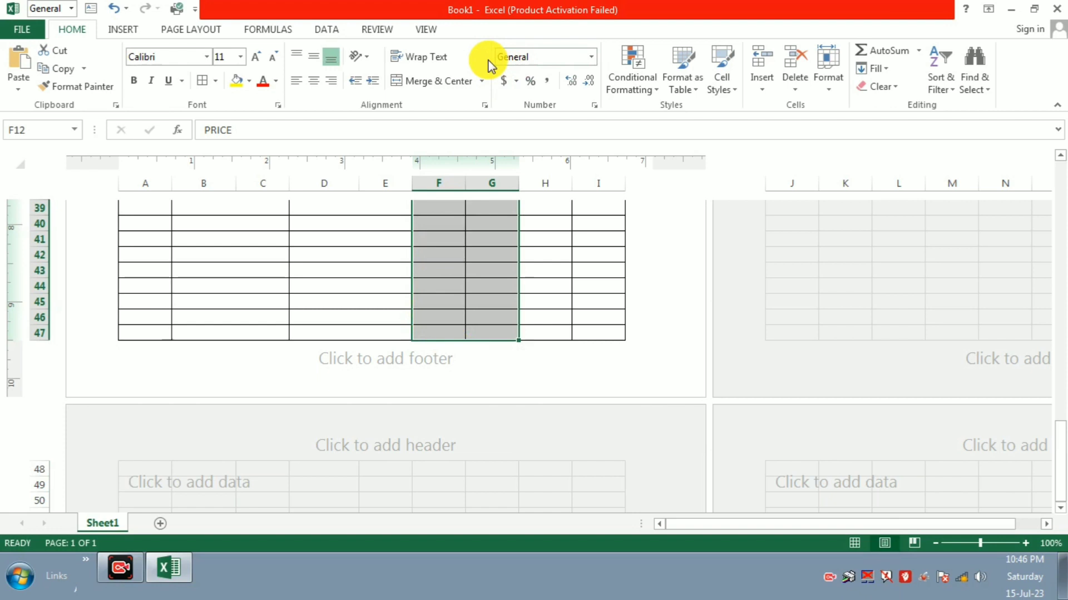
{"action": "left_click", "coordinate": [480, 81]}
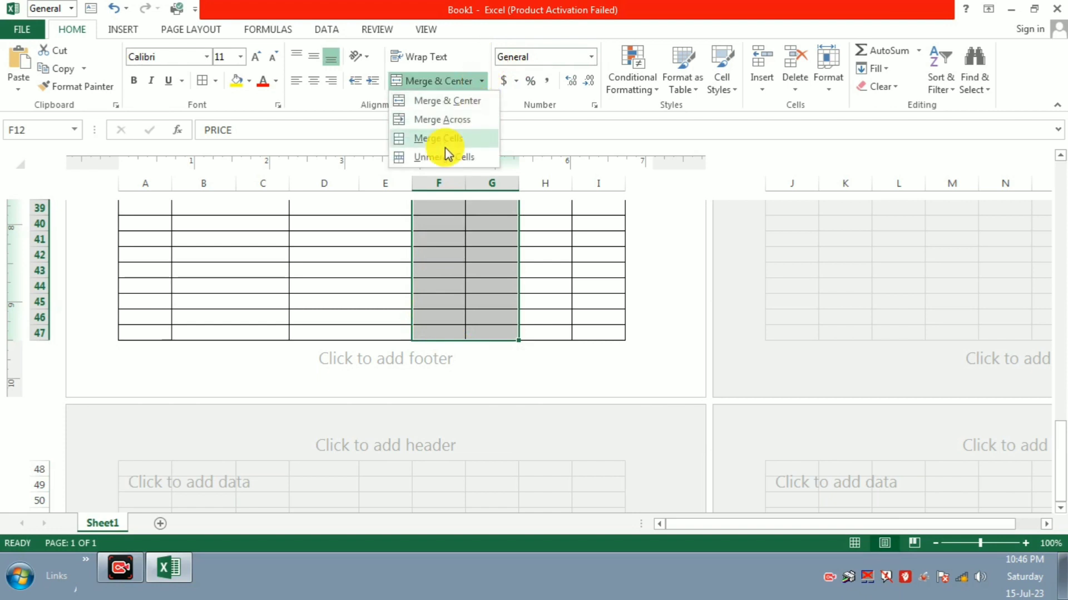
{"action": "left_click", "coordinate": [457, 119]}
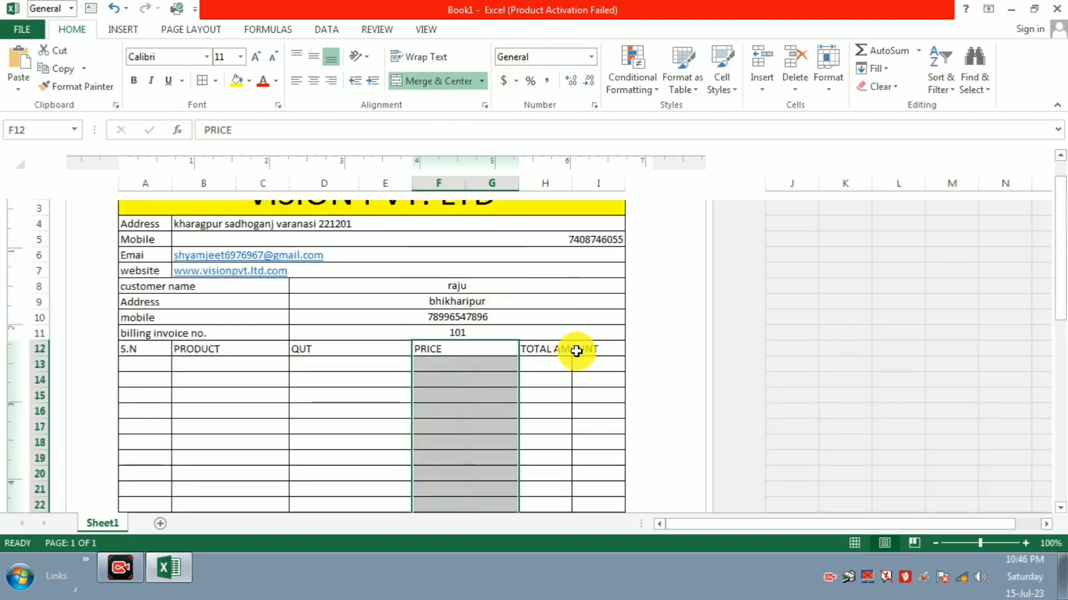
{"action": "left_click", "coordinate": [553, 351]}
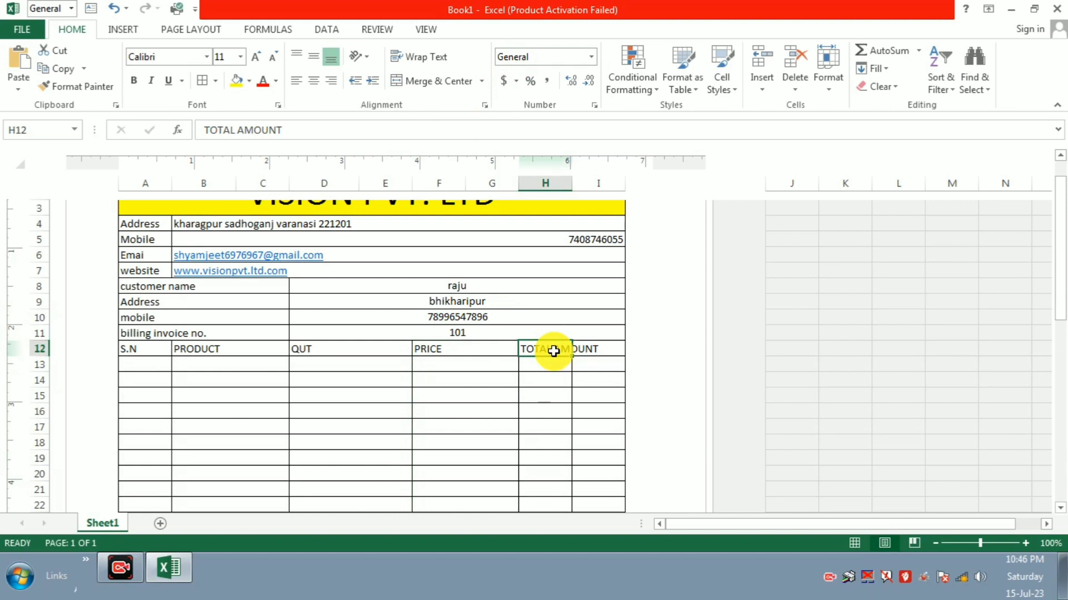
Step: Select H12:I47 and apply Merge Across so H and I merge in each row
{"action": "key", "text": "shift+Right"}
{"action": "key", "text": "shift+Down"}
{"action": "key", "text": "shift+Down"}
{"action": "key", "text": "shift+Down"}
{"action": "key", "text": "shift+Down"}
{"action": "key", "text": "shift+Down"}
{"action": "key", "text": "shift+Down"}
{"action": "key", "text": "shift+Down"}
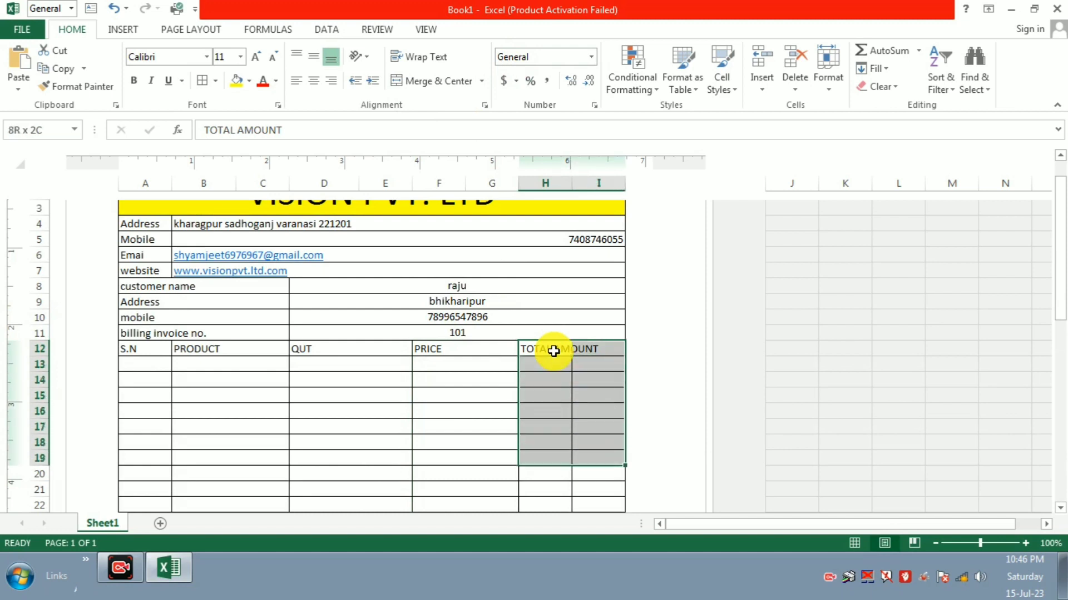
{"action": "key", "text": "shift+Down"}
{"action": "key", "text": "shift+Down"}
{"action": "key", "text": "shift+Down"}
{"action": "key", "text": "shift+Down"}
{"action": "key", "text": "shift+Down"}
{"action": "key", "text": "shift+Down"}
{"action": "key", "text": "shift+Down"}
{"action": "key", "text": "shift+Down"}
{"action": "key", "text": "shift+Down"}
{"action": "key", "text": "shift+Down"}
{"action": "key", "text": "shift+Down"}
{"action": "key", "text": "shift+Down"}
{"action": "key", "text": "shift+Down"}
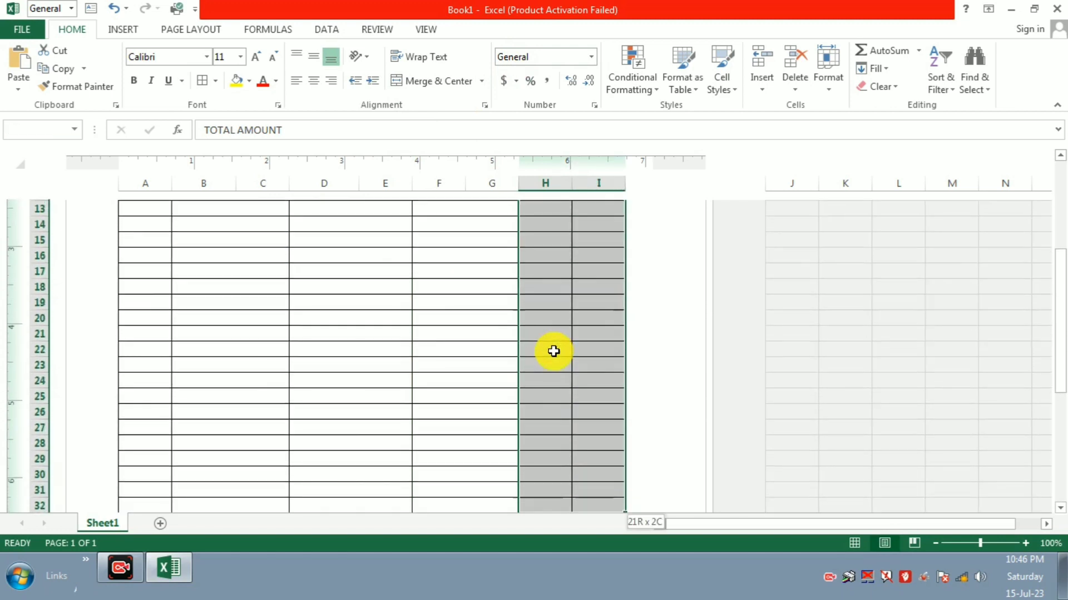
{"action": "key", "text": "shift+Down"}
{"action": "key", "text": "shift+Down"}
{"action": "key", "text": "shift+Down"}
{"action": "key", "text": "shift+Down"}
{"action": "key", "text": "shift+Down"}
{"action": "key", "text": "shift+Down"}
{"action": "key", "text": "shift+Down"}
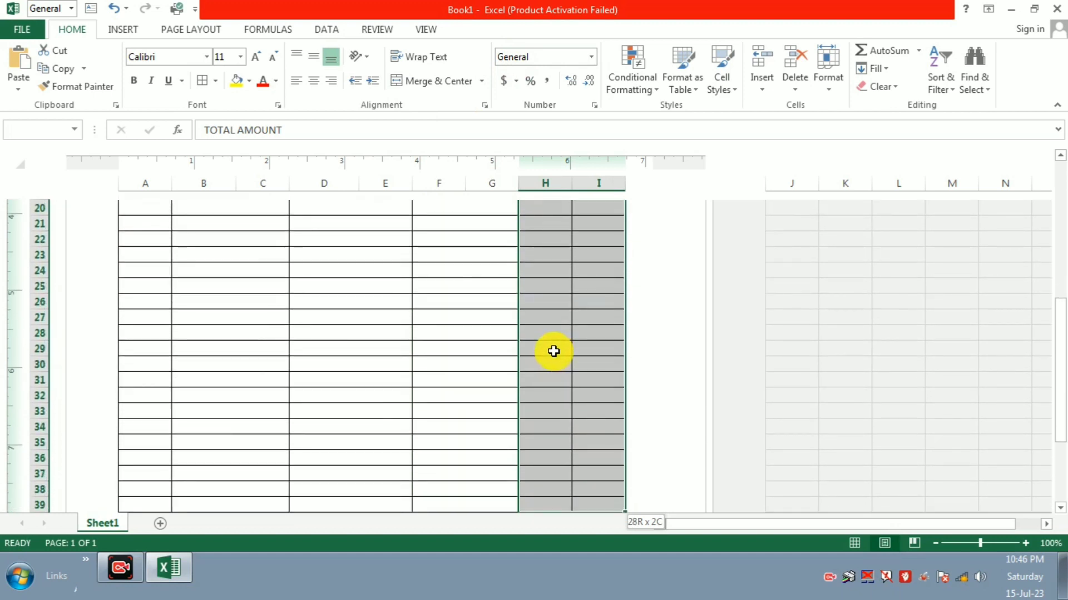
{"action": "key", "text": "shift+Down"}
{"action": "key", "text": "shift+Down"}
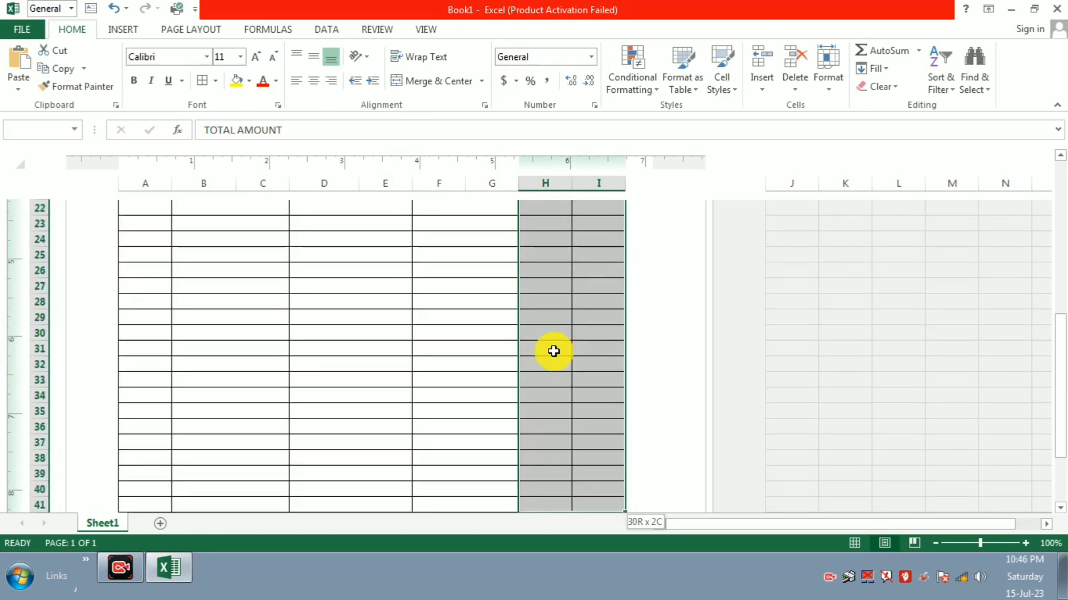
{"action": "key", "text": "shift+Down"}
{"action": "key", "text": "shift+Down"}
{"action": "key", "text": "shift+Down"}
{"action": "key", "text": "shift+Down"}
{"action": "key", "text": "shift+Down"}
{"action": "key", "text": "shift+Down"}
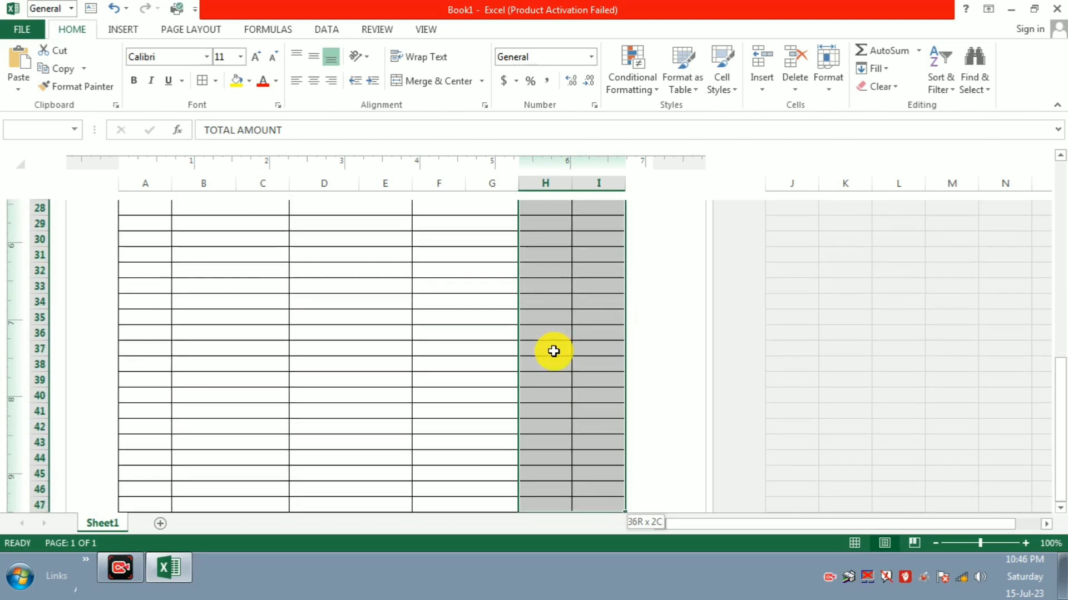
{"action": "scroll", "coordinate": [554, 351], "scroll_direction": "down", "scroll_amount": 3}
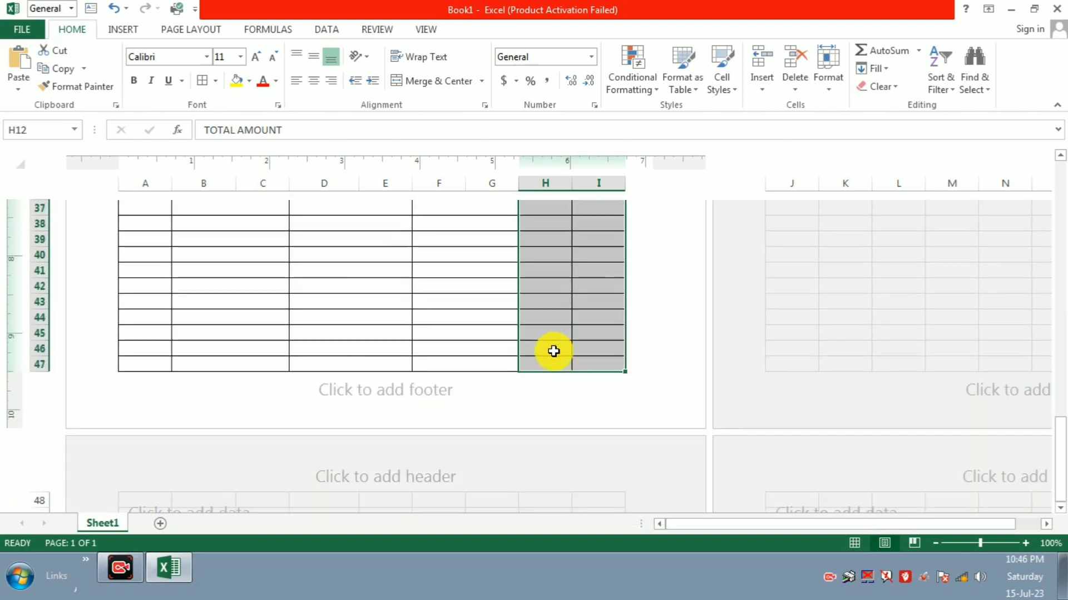
{"action": "left_click", "coordinate": [487, 82]}
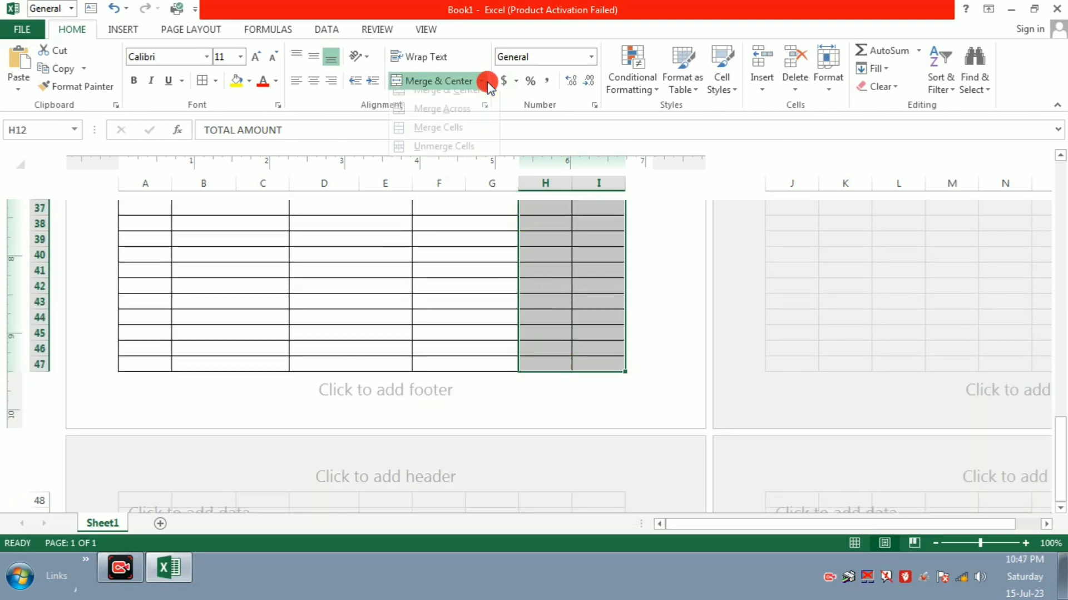
{"action": "left_click", "coordinate": [453, 120]}
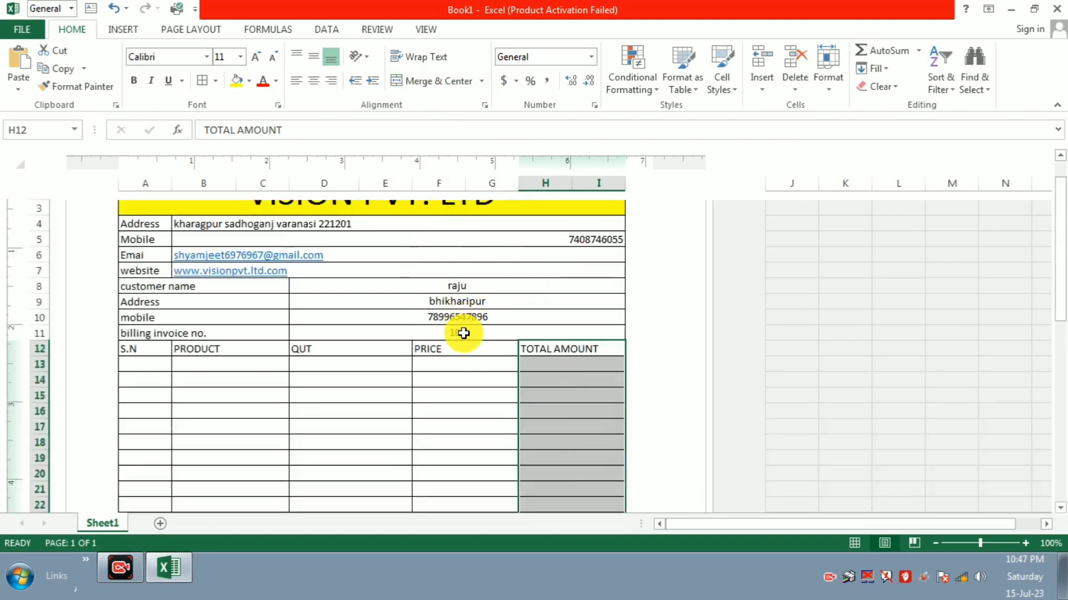
{"action": "left_click", "coordinate": [474, 423]}
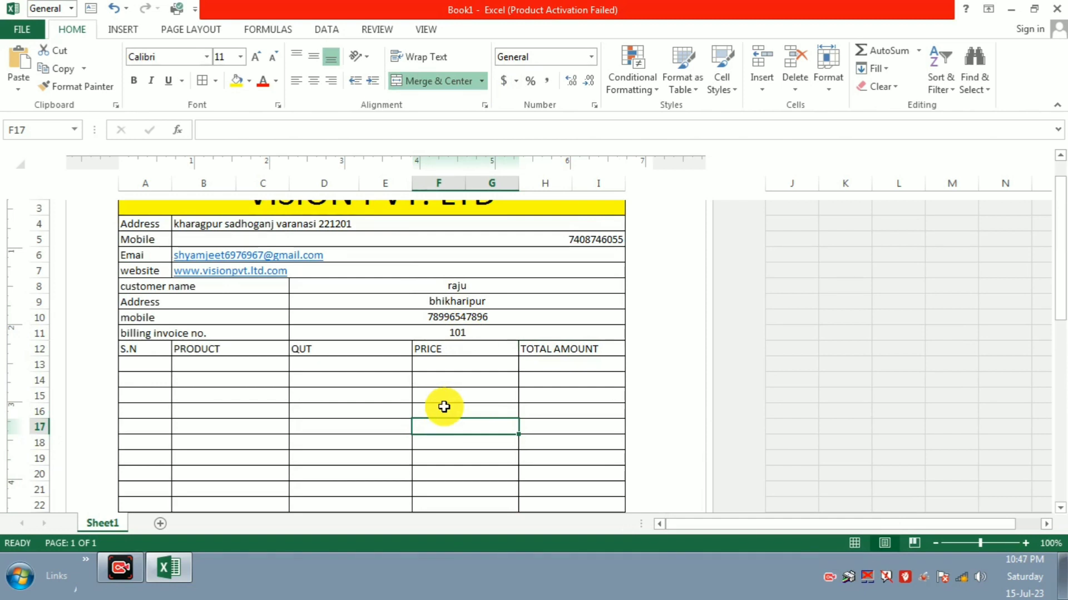
{"action": "left_click", "coordinate": [360, 399]}
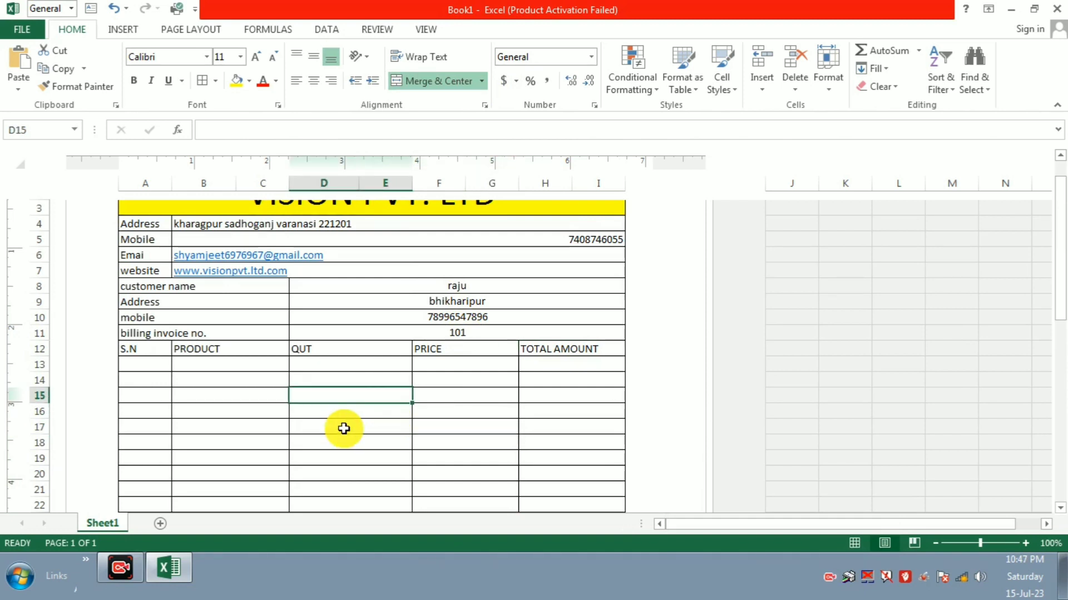
{"action": "scroll", "coordinate": [344, 429], "scroll_direction": "up", "scroll_amount": 2}
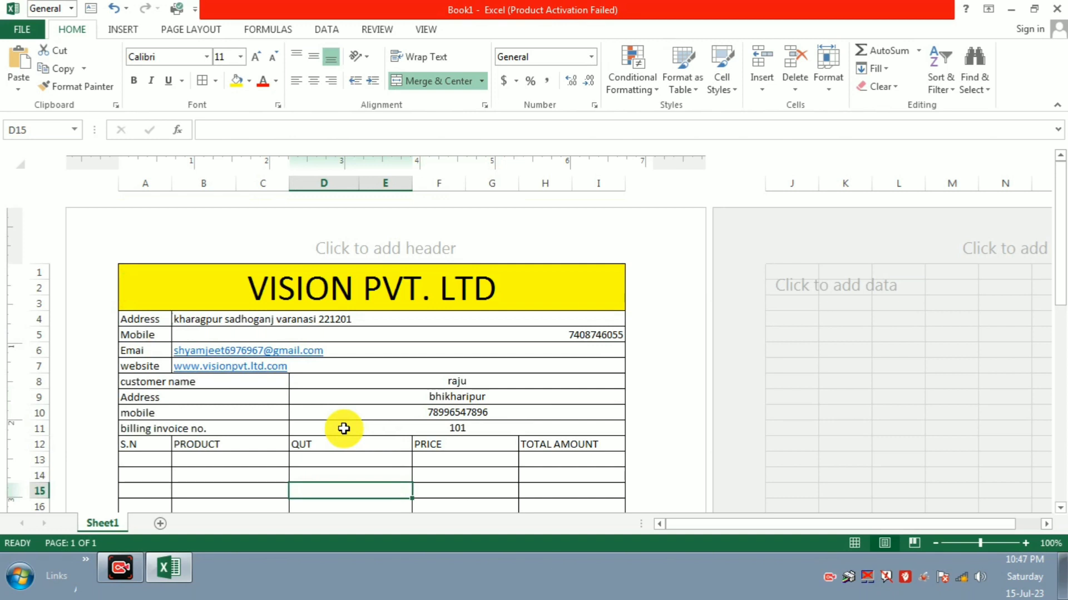
{"action": "scroll", "coordinate": [344, 428], "scroll_direction": "down", "scroll_amount": 1}
Step: Enter 1 in A13 and 2 in A14 of the S.N column
{"action": "left_click", "coordinate": [136, 349]}
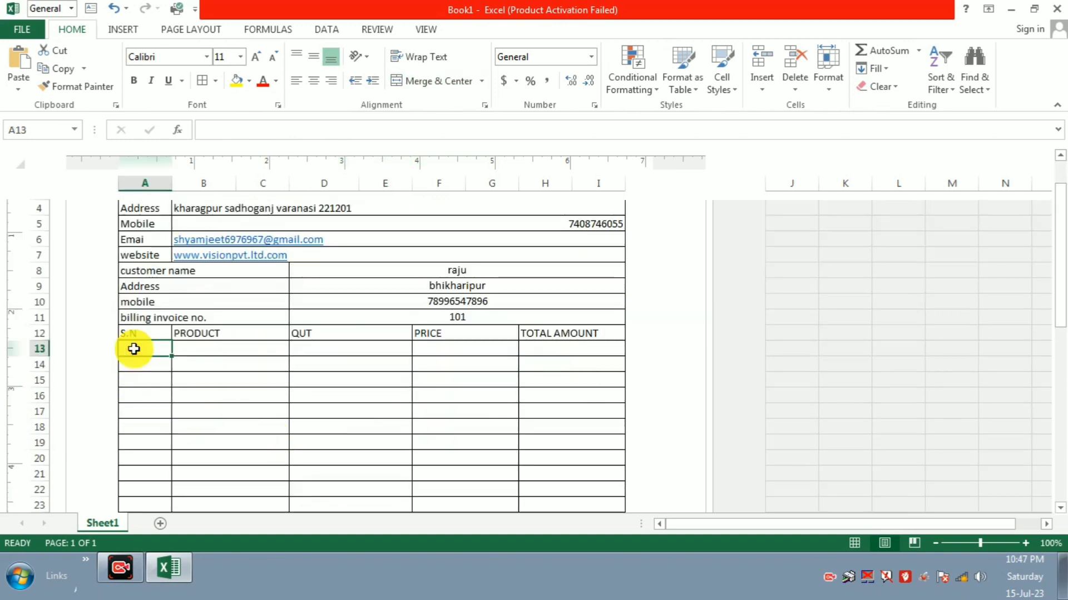
{"action": "type", "text": "1"}
{"action": "key", "text": "Return"}
{"action": "type", "text": "2"}
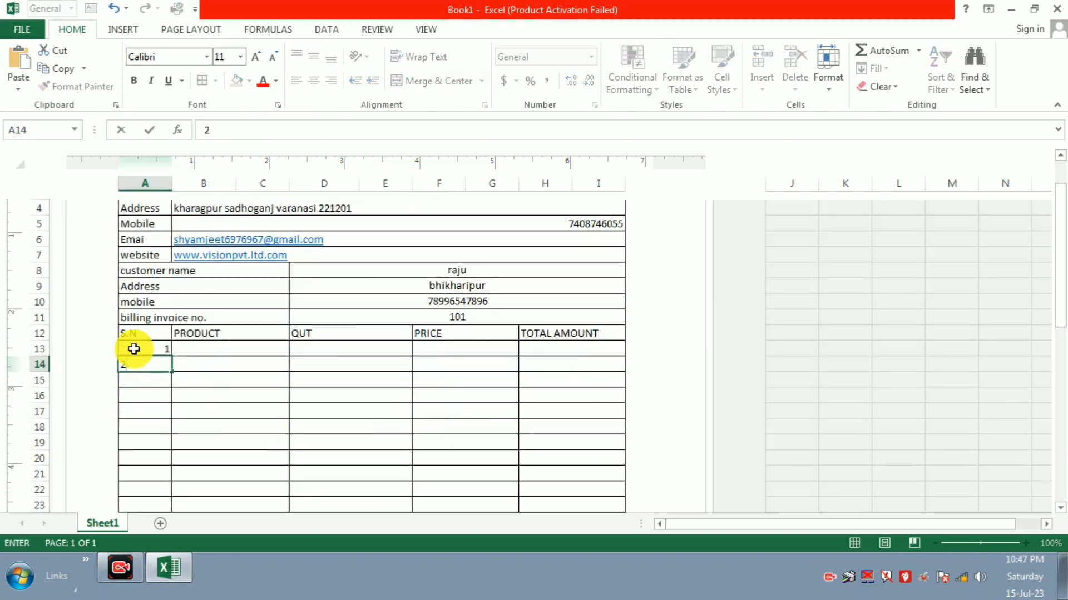
{"action": "left_click", "coordinate": [234, 385]}
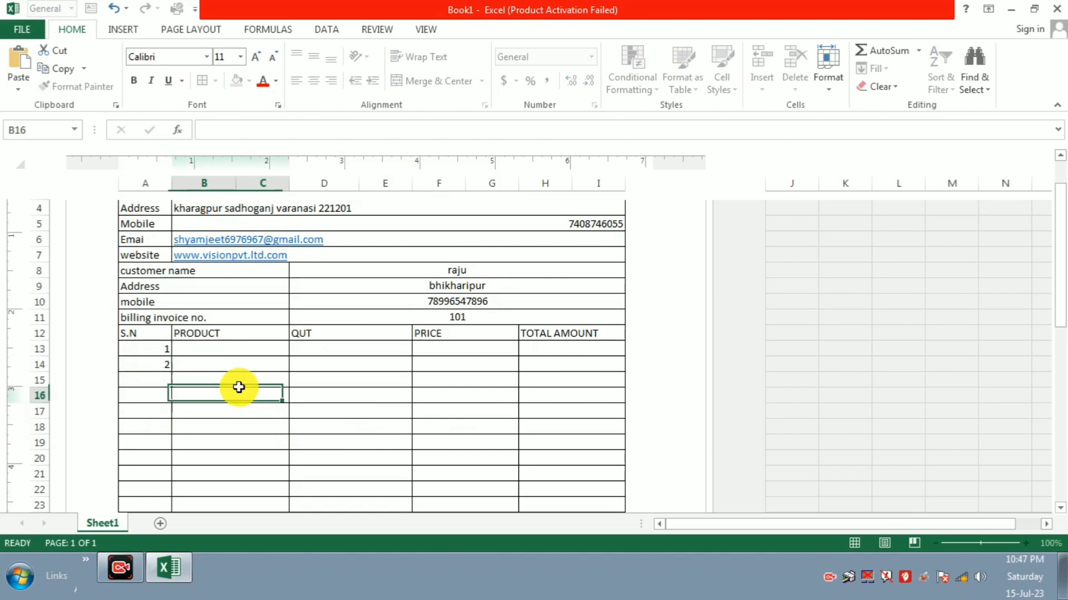
Step: Extend the 1, 2 series down the S.N column with the fill handle
{"action": "left_click", "coordinate": [143, 349]}
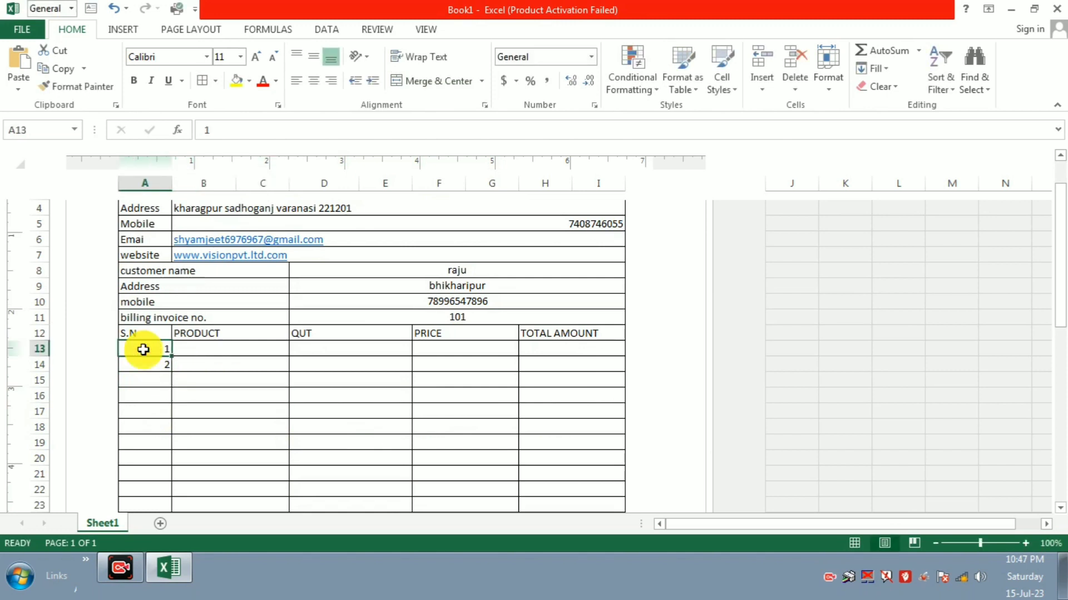
{"action": "key", "text": "shift+Down"}
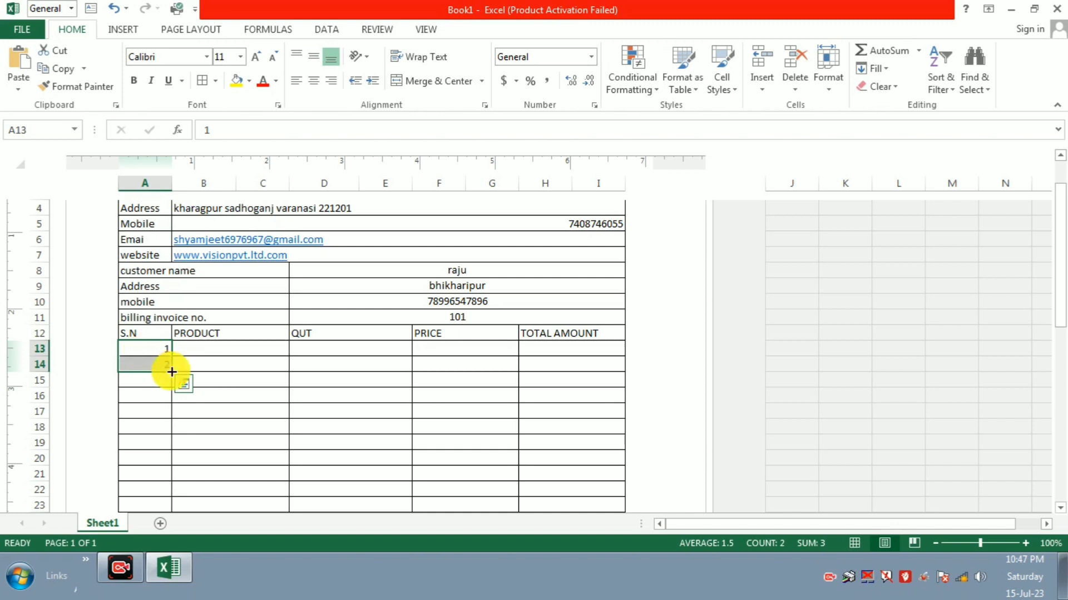
{"action": "mouse_move", "coordinate": [172, 372]}
{"action": "left_mouse_down"}
{"action": "mouse_move", "coordinate": [178, 583]}
{"action": "mouse_move", "coordinate": [172, 343]}
{"action": "mouse_move", "coordinate": [163, 372]}
{"action": "left_mouse_up"}
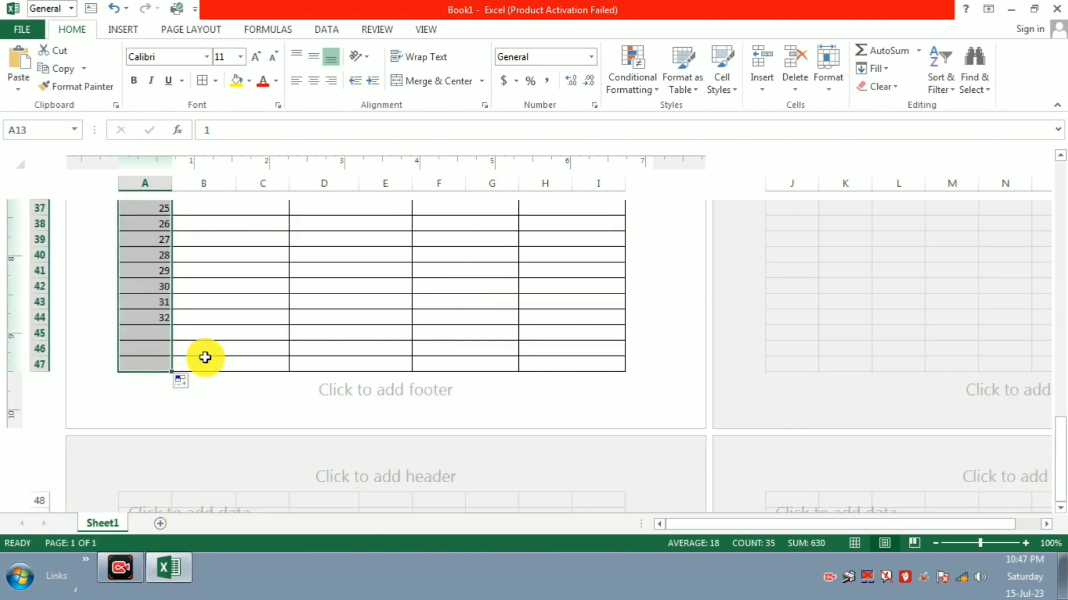
{"action": "scroll", "coordinate": [205, 358], "scroll_direction": "up", "scroll_amount": 5}
{"action": "left_click", "coordinate": [221, 307]}
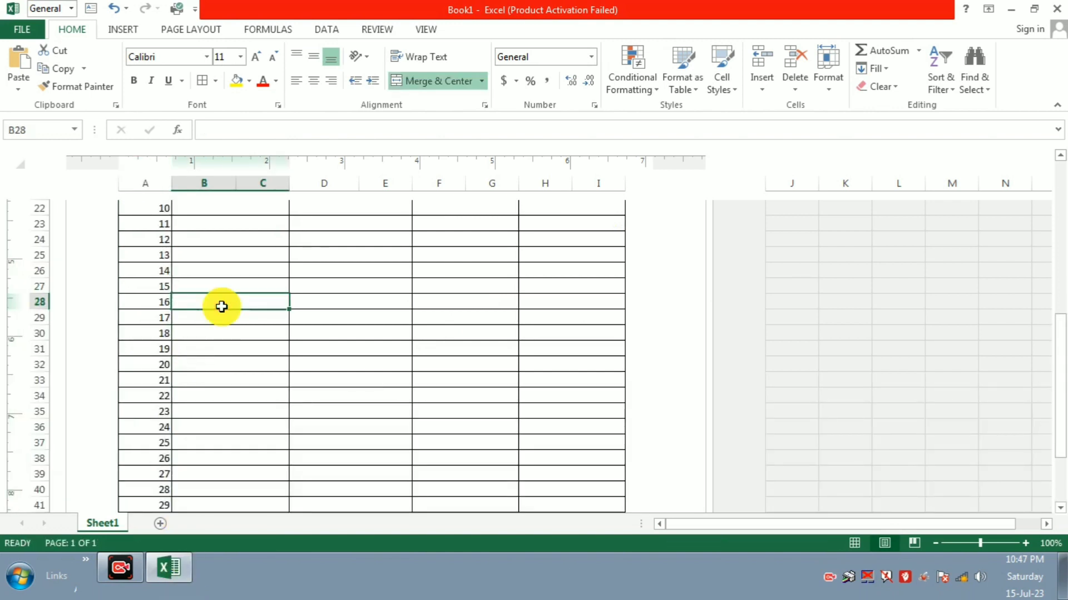
{"action": "key", "text": "Up"}
{"action": "key", "text": "Up"}
{"action": "key", "text": "Up"}
{"action": "key", "text": "Up"}
{"action": "key", "text": "Up"}
{"action": "key", "text": "Up"}
{"action": "key", "text": "Up"}
{"action": "key", "text": "Up"}
{"action": "key", "text": "Up"}
{"action": "key", "text": "Up"}
{"action": "key", "text": "Up"}
{"action": "key", "text": "Up"}
{"action": "key", "text": "Up"}
{"action": "key", "text": "Up"}
{"action": "key", "text": "Up"}
{"action": "key", "text": "Up"}
{"action": "key", "text": "Up"}
{"action": "key", "text": "Up"}
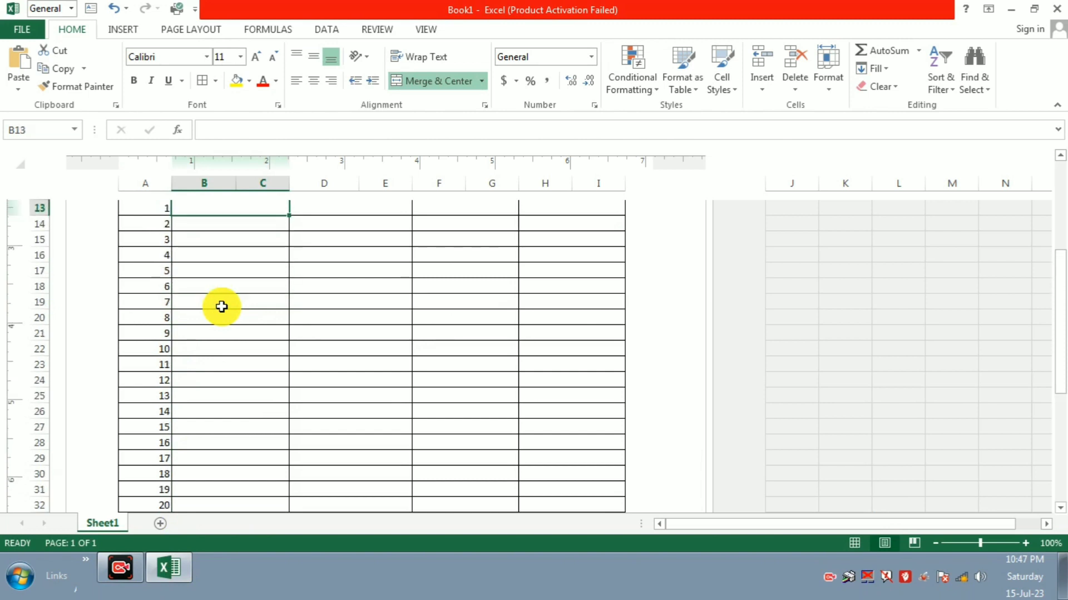
{"action": "key", "text": "Down"}
{"action": "key", "text": "Down"}
{"action": "key", "text": "Right"}
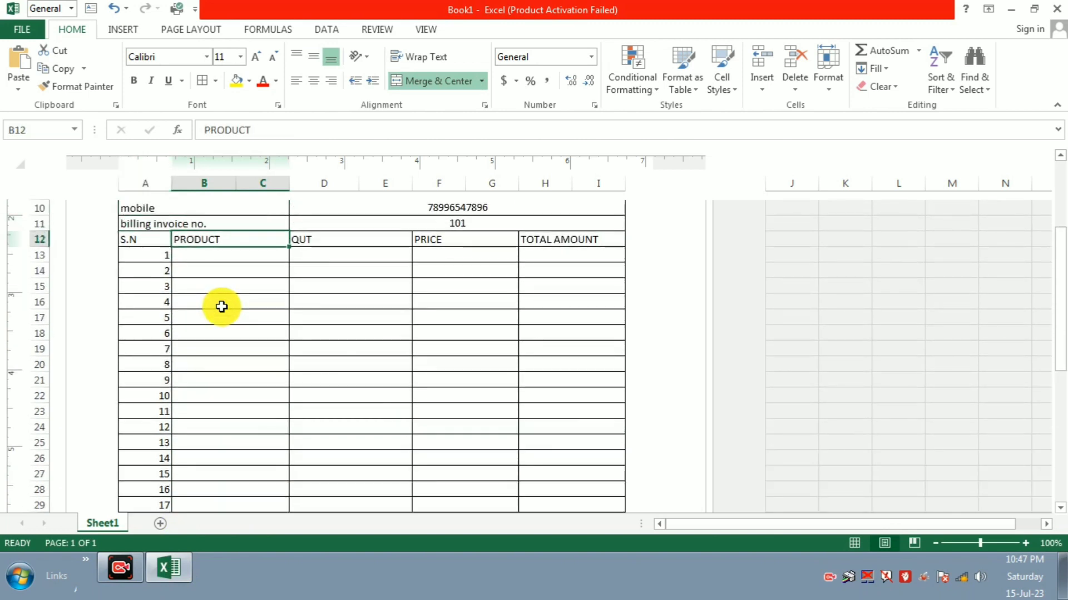
{"action": "key", "text": "Down"}
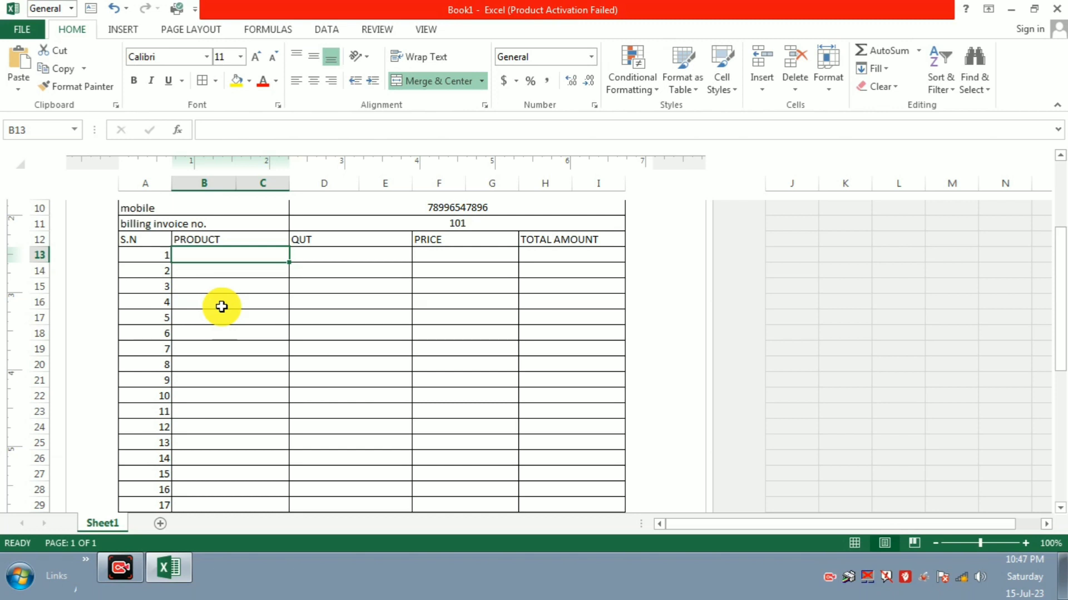
Step: Type KEYBOARD into B13 as the first PRODUCT entry
{"action": "type", "text": "KEY"}
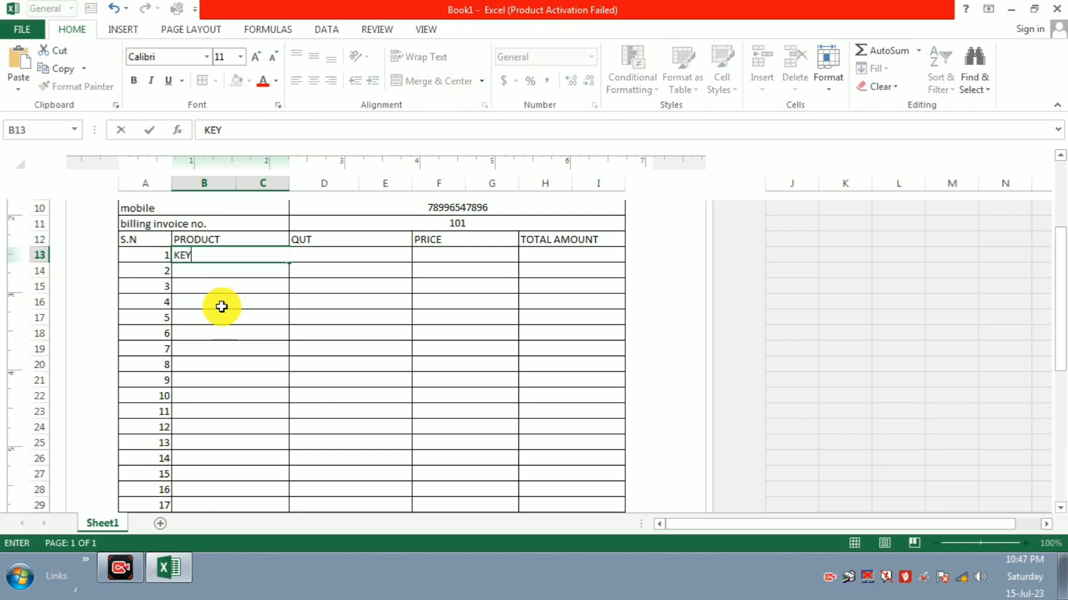
{"action": "type", "text": "BOARD"}
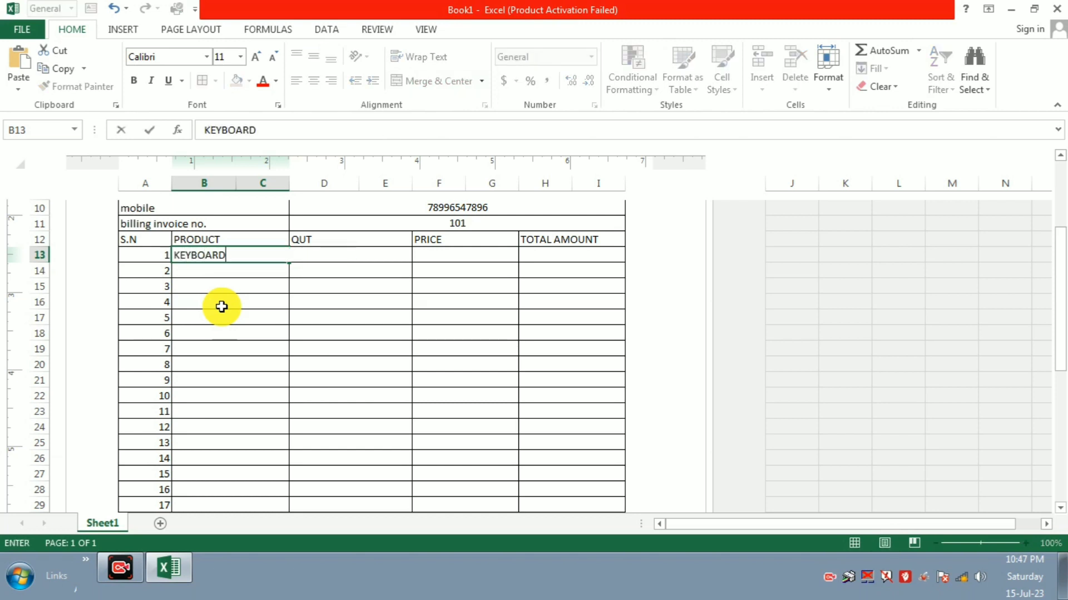
{"action": "key", "text": "Tab"}
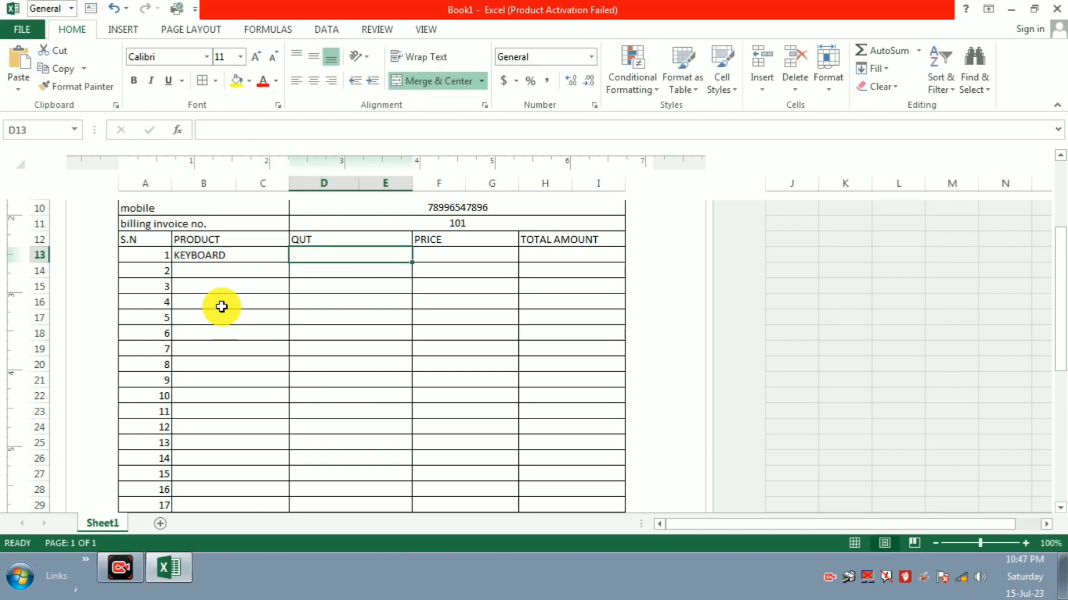
Step: Enter quantity 45 and price 350 for KEYBOARD, then start =PRODU in H13
{"action": "type", "text": "45"}
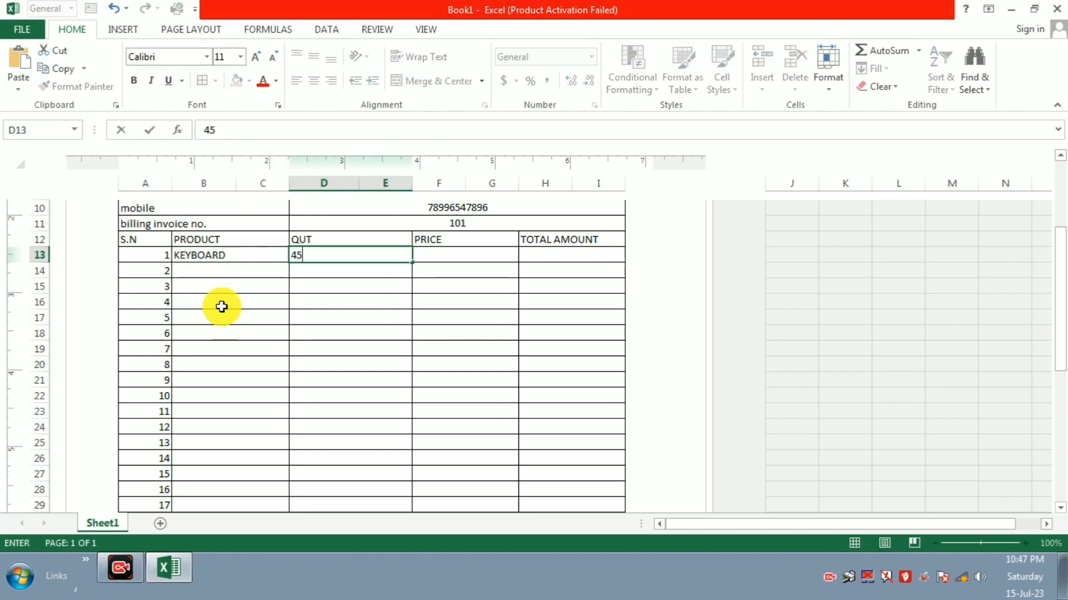
{"action": "key", "text": "Tab"}
{"action": "type", "text": "350"}
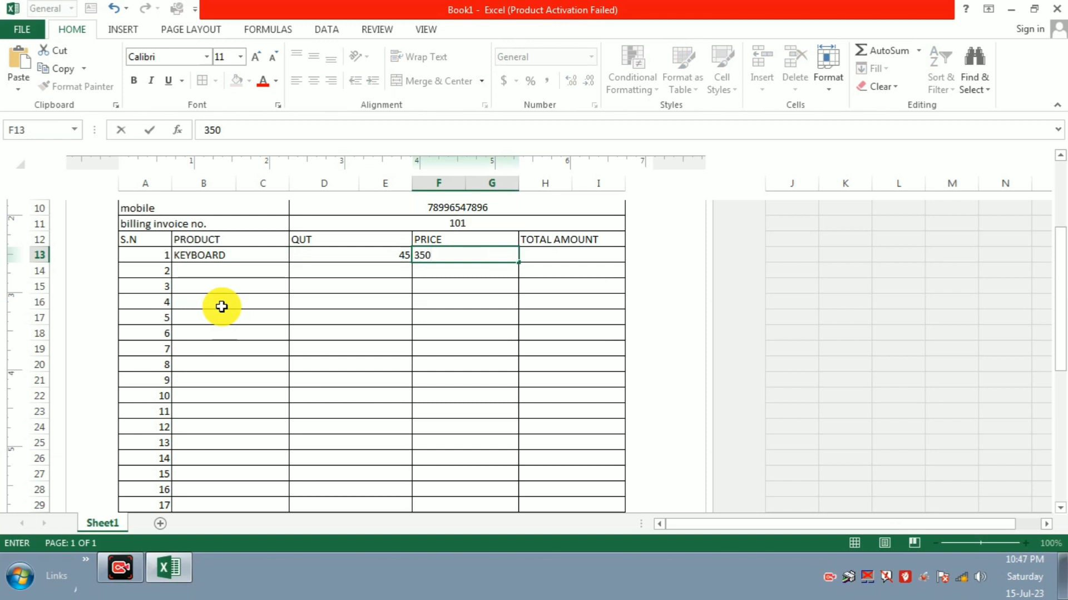
{"action": "key", "text": "Tab"}
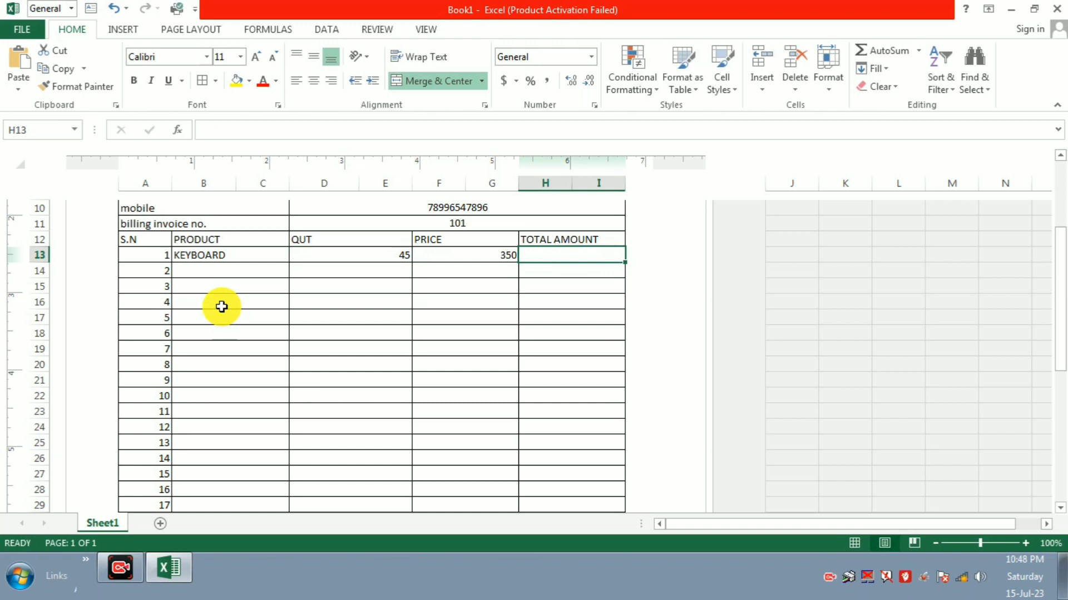
{"action": "type", "text": "="}
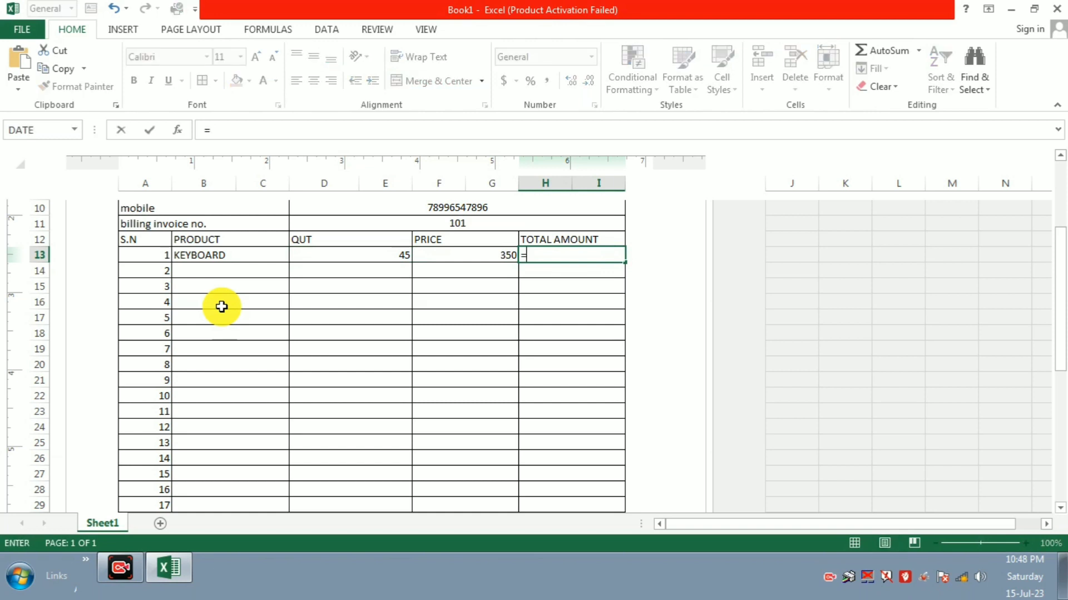
{"action": "type", "text": "PRO"}
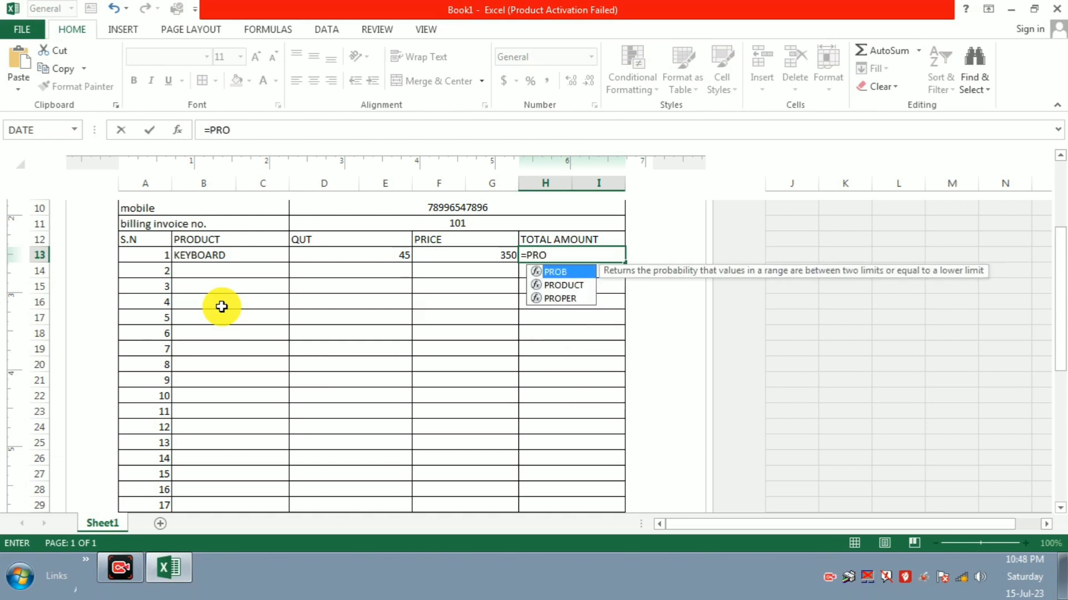
{"action": "type", "text": "DU"}
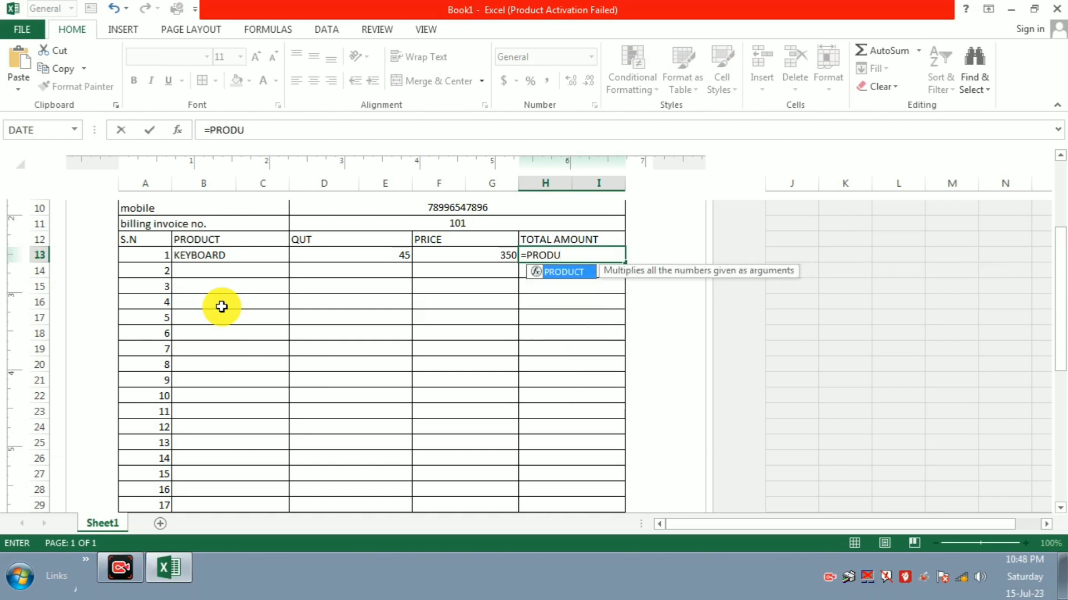
Step: Complete =PRODUCT(D13,F13) in H13 so the KEYBOARD total shows 15750
{"action": "key", "text": "Tab"}
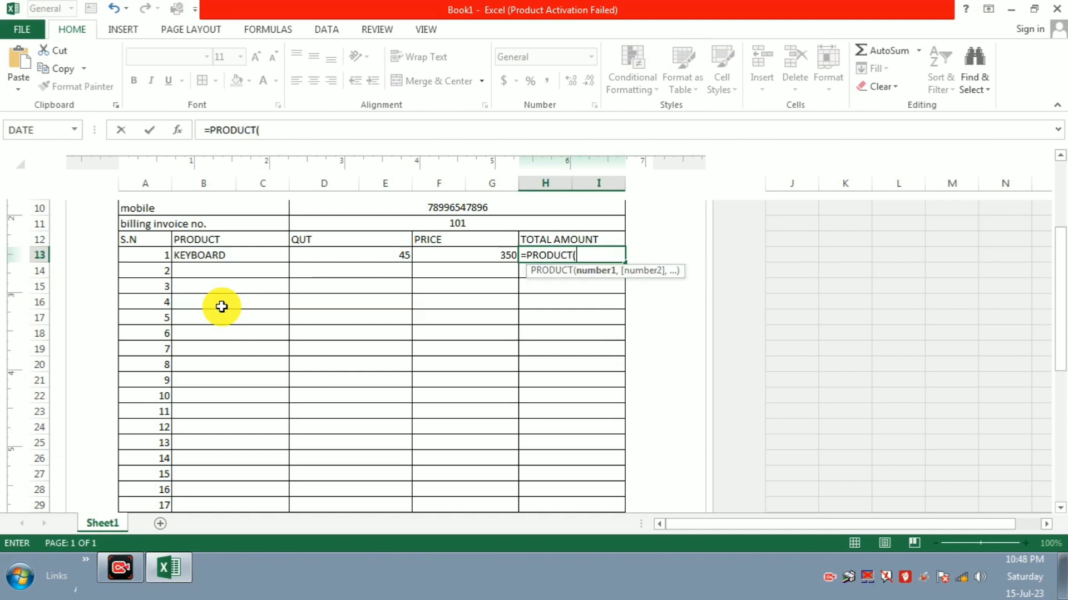
{"action": "left_click", "coordinate": [350, 254]}
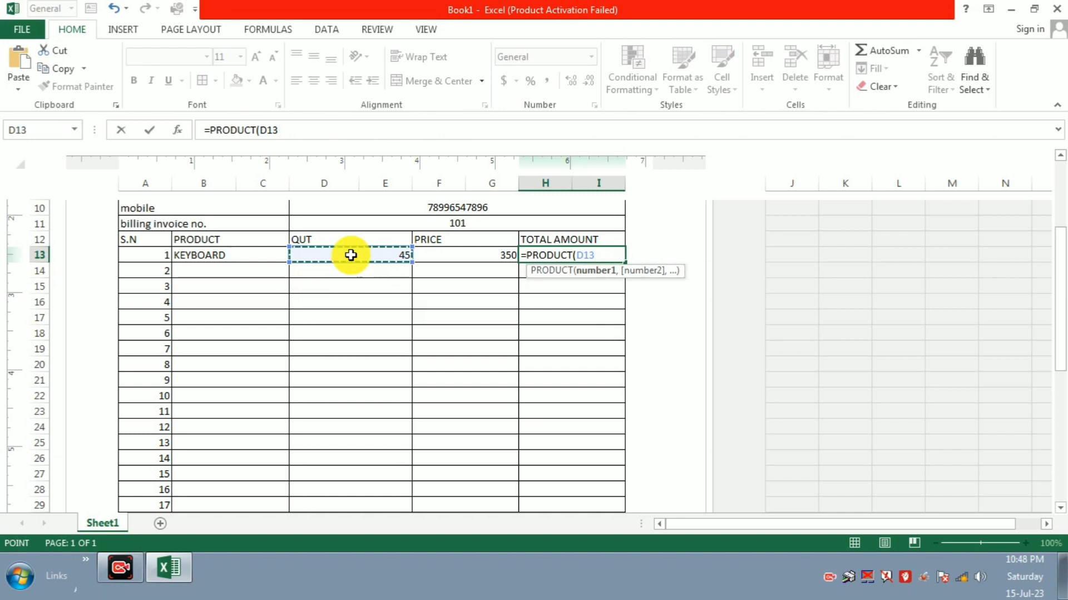
{"action": "type", "text": ","}
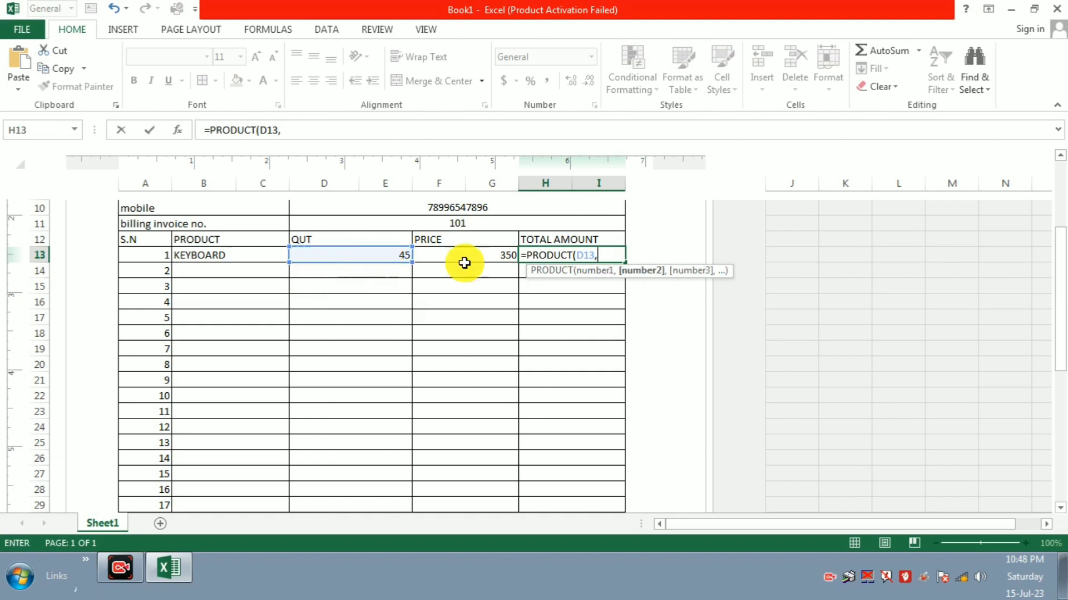
{"action": "left_click", "coordinate": [478, 250]}
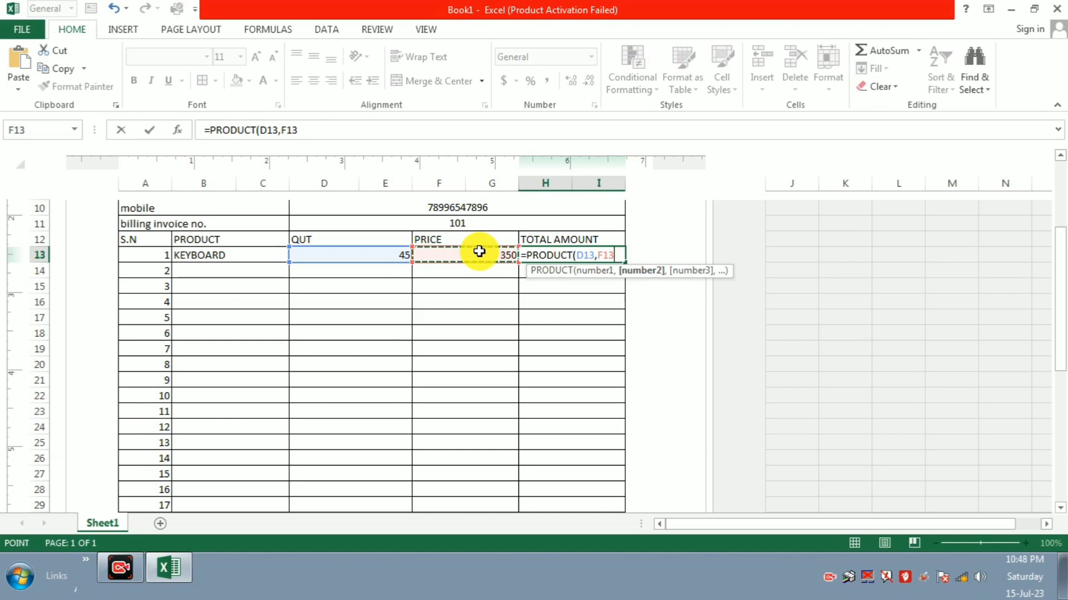
{"action": "type", "text": ")"}
{"action": "key", "text": "Return"}
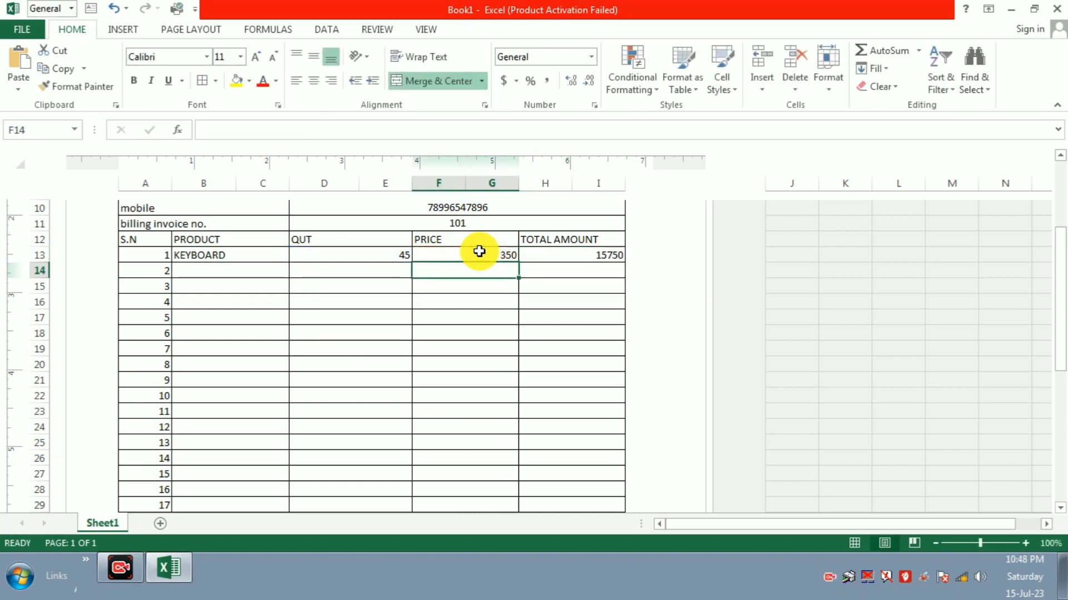
{"action": "left_click", "coordinate": [584, 257]}
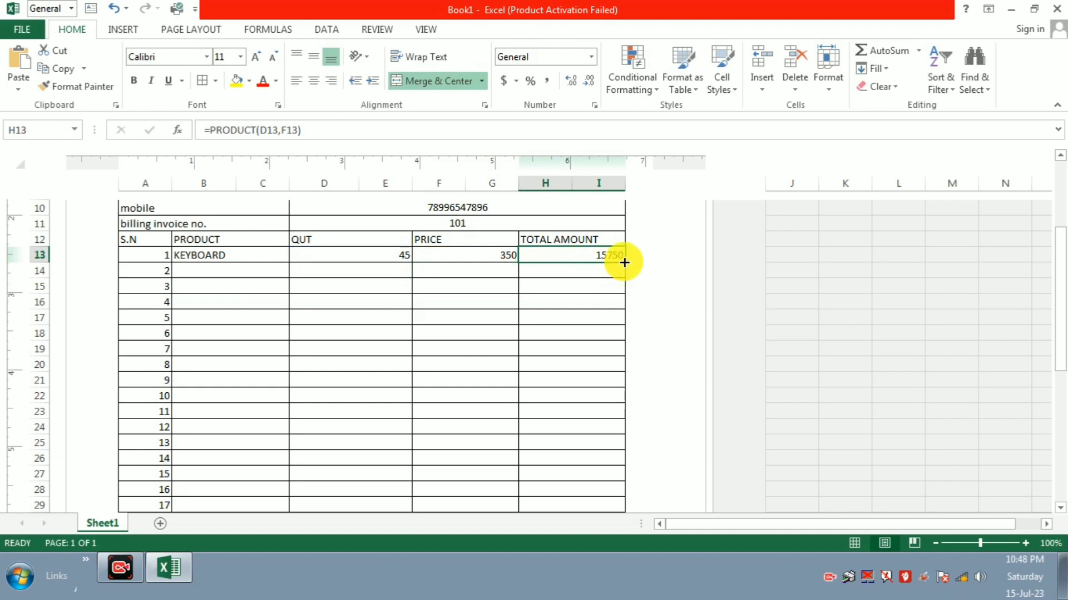
{"action": "left_click", "coordinate": [529, 329]}
{"action": "left_click", "coordinate": [571, 252]}
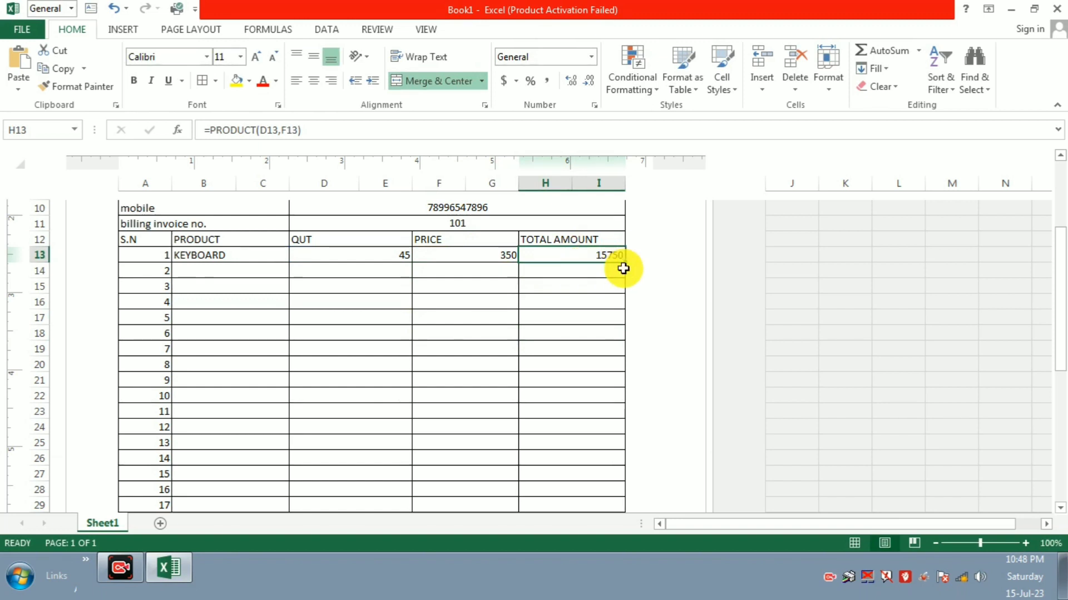
Step: Fill the H13 PRODUCT formula down the TOTAL AMOUNT column, showing 0 on empty rows
{"action": "left_click_drag", "start_coordinate": [625, 260], "coordinate": [623, 275]}
{"action": "left_click", "coordinate": [621, 460]}
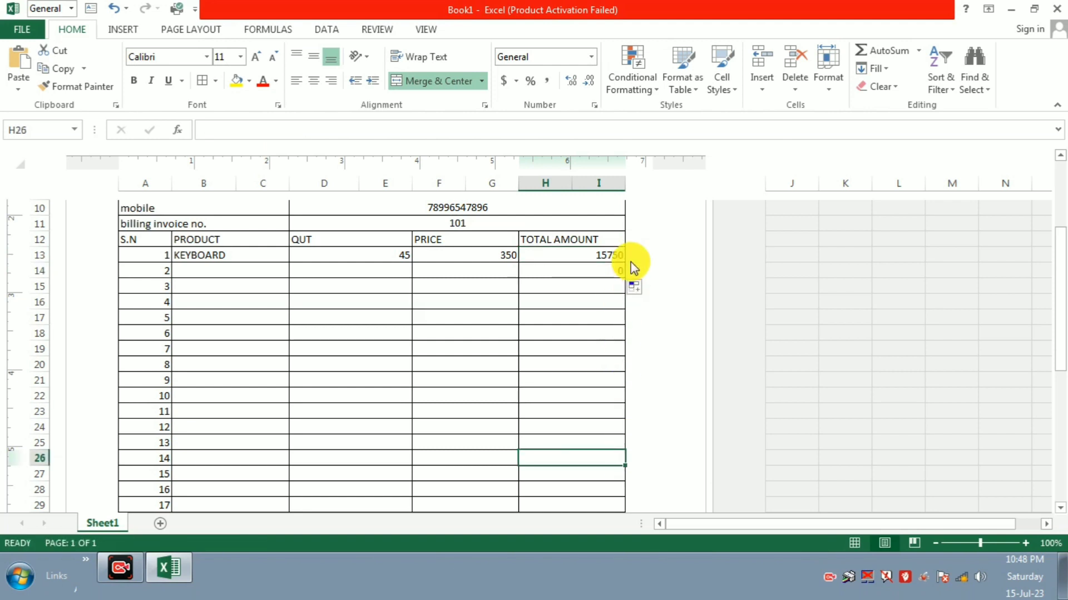
{"action": "left_click_drag", "start_coordinate": [616, 254], "coordinate": [615, 267]}
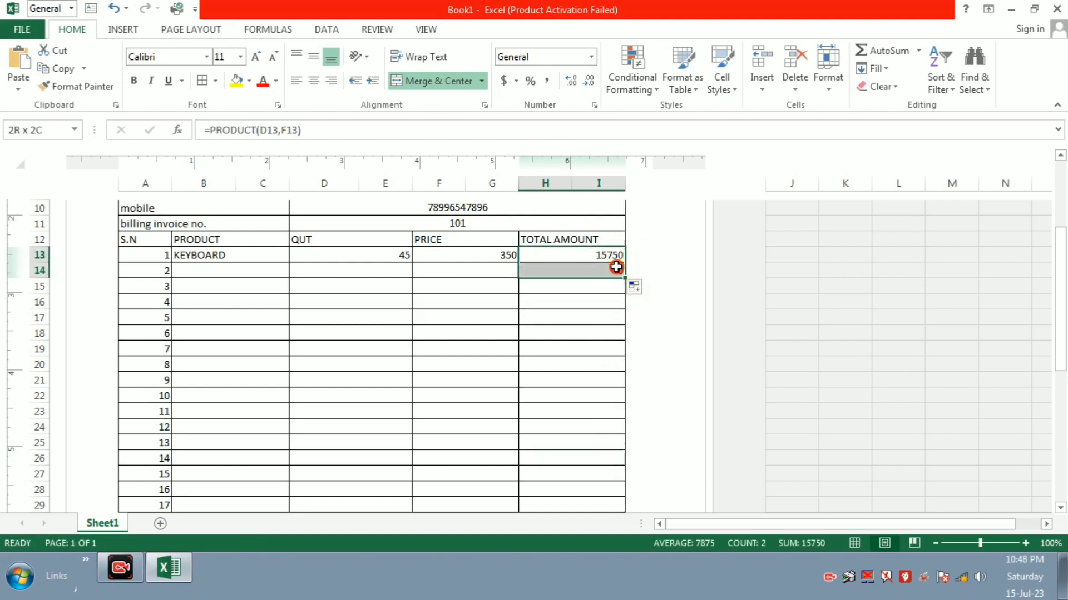
{"action": "double_click", "coordinate": [617, 270]}
{"action": "key", "text": "Escape"}
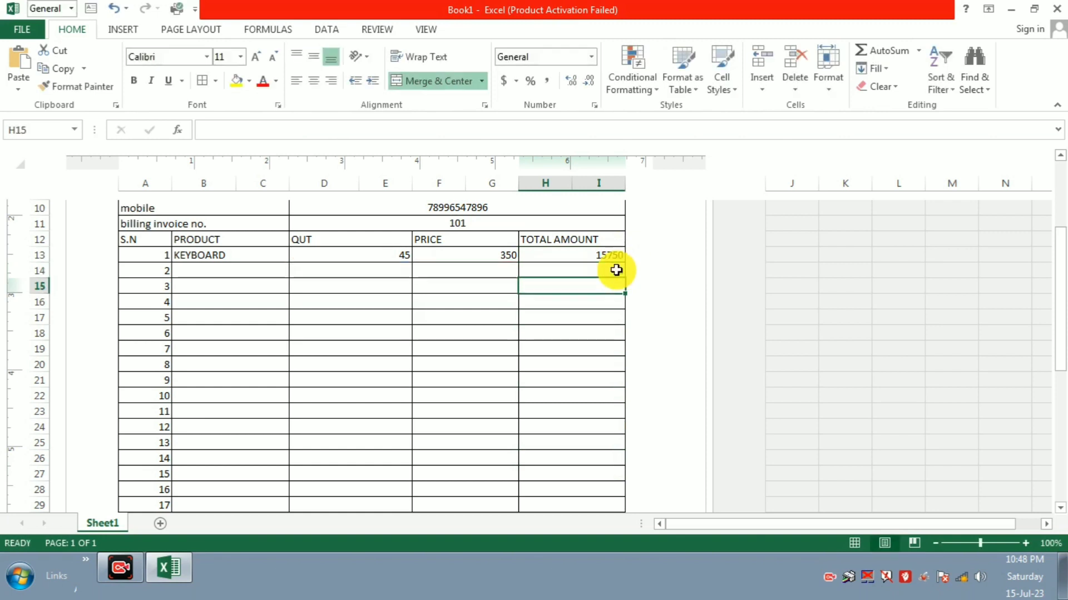
{"action": "left_click", "coordinate": [593, 255]}
{"action": "mouse_move", "coordinate": [592, 256]}
{"action": "left_mouse_down"}
{"action": "mouse_move", "coordinate": [592, 266]}
{"action": "mouse_move", "coordinate": [622, 279]}
{"action": "mouse_move", "coordinate": [614, 554]}
{"action": "mouse_move", "coordinate": [606, 337]}
{"action": "mouse_move", "coordinate": [609, 379]}
{"action": "mouse_move", "coordinate": [591, 376]}
{"action": "left_mouse_up"}
{"action": "scroll", "coordinate": [591, 376], "scroll_direction": "up", "scroll_amount": 3}
{"action": "scroll", "coordinate": [589, 371], "scroll_direction": "up", "scroll_amount": 9}
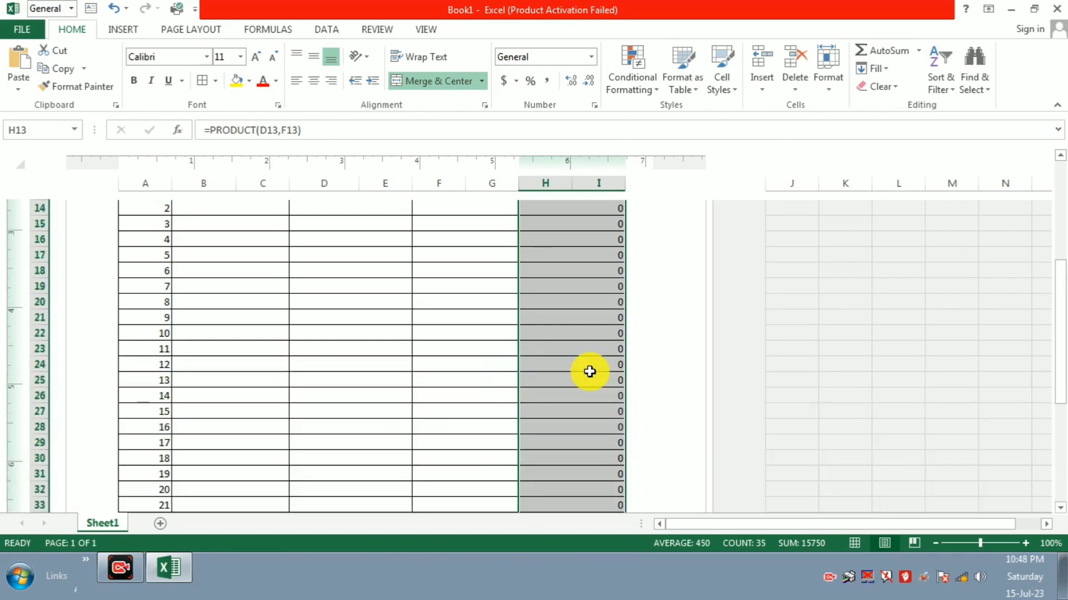
{"action": "left_click", "coordinate": [597, 413]}
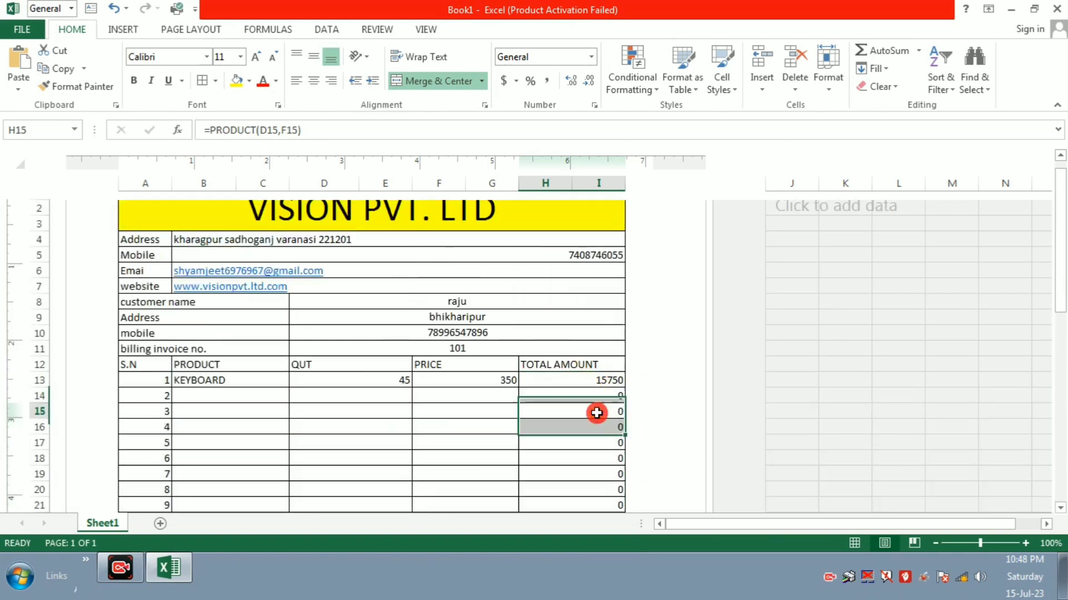
{"action": "left_click", "coordinate": [223, 396]}
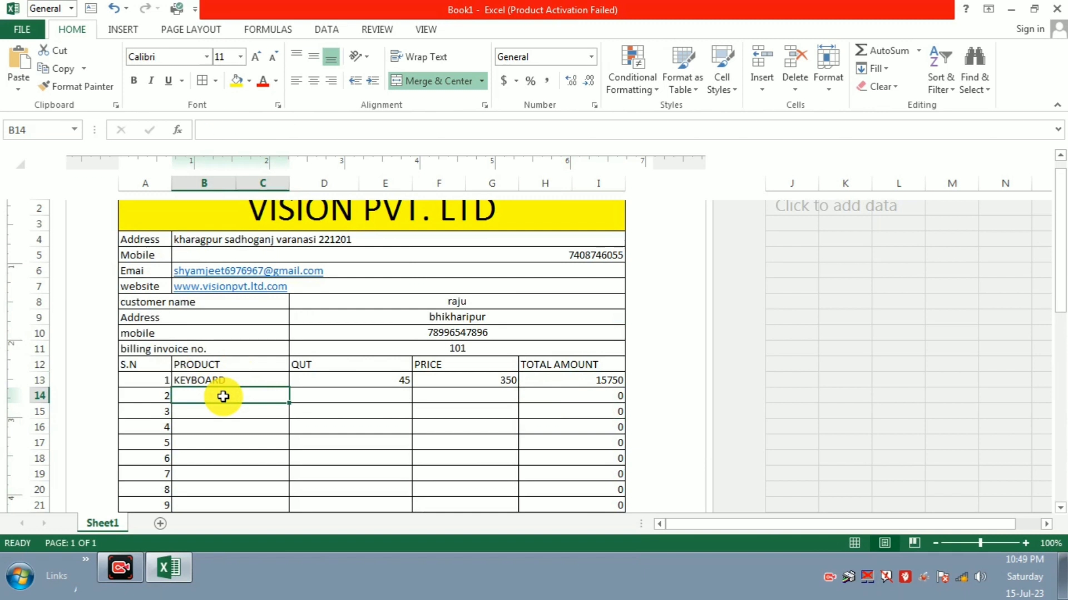
Step: Add MOUSE with quantity 47 and price 250, totalling 11750
{"action": "type", "text": "MOUSE"}
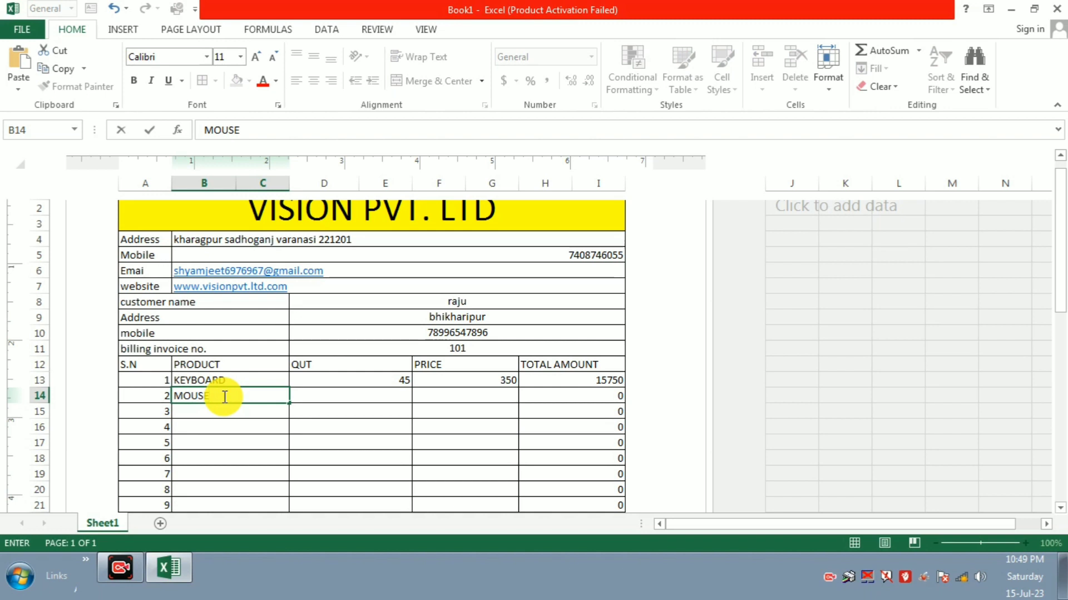
{"action": "key", "text": "Tab"}
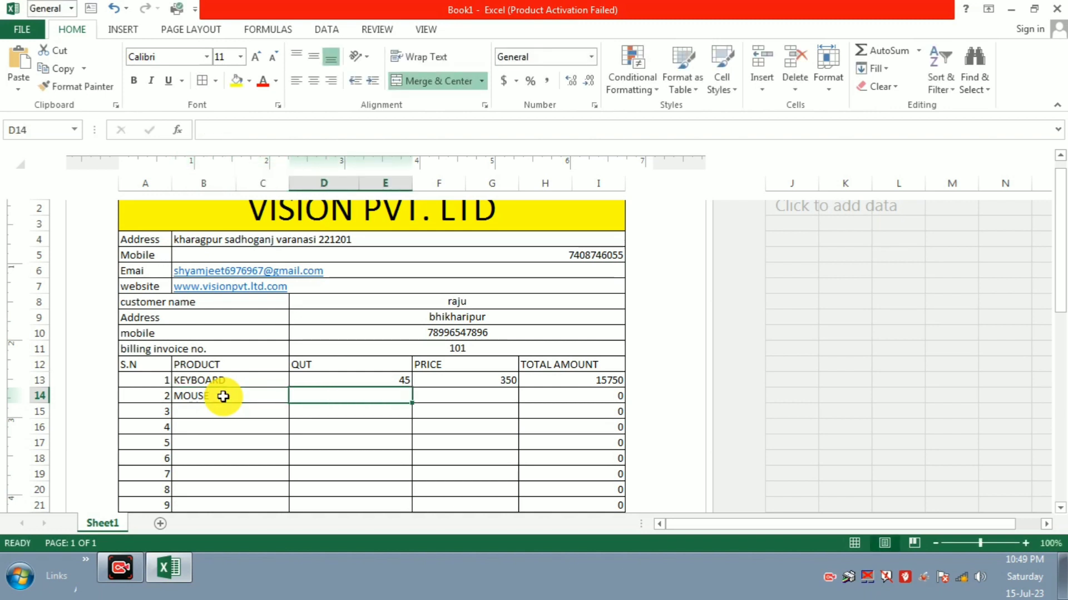
{"action": "type", "text": "47"}
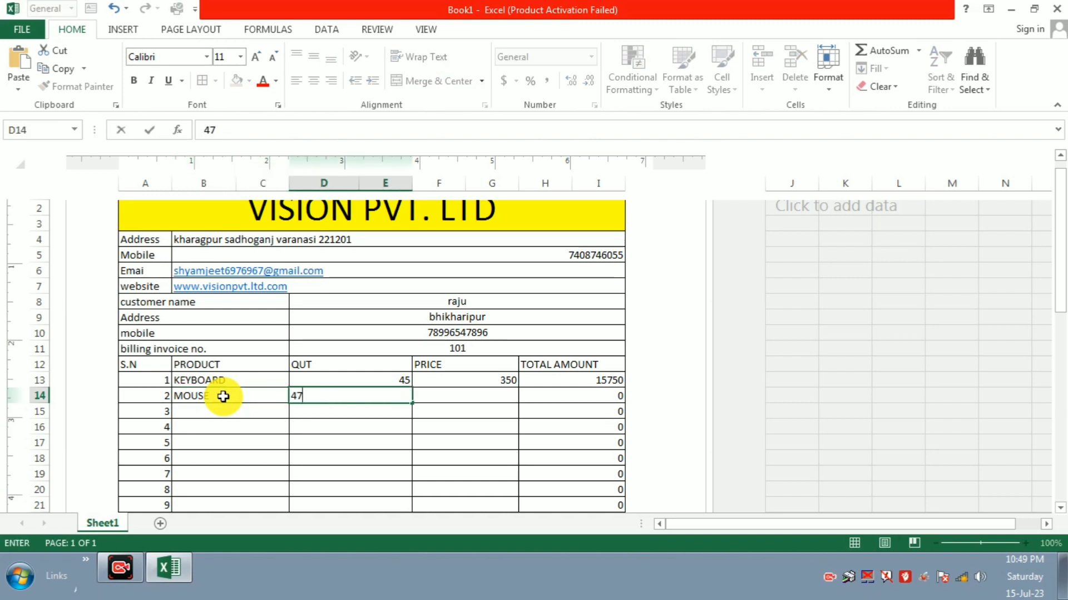
{"action": "key", "text": "Tab"}
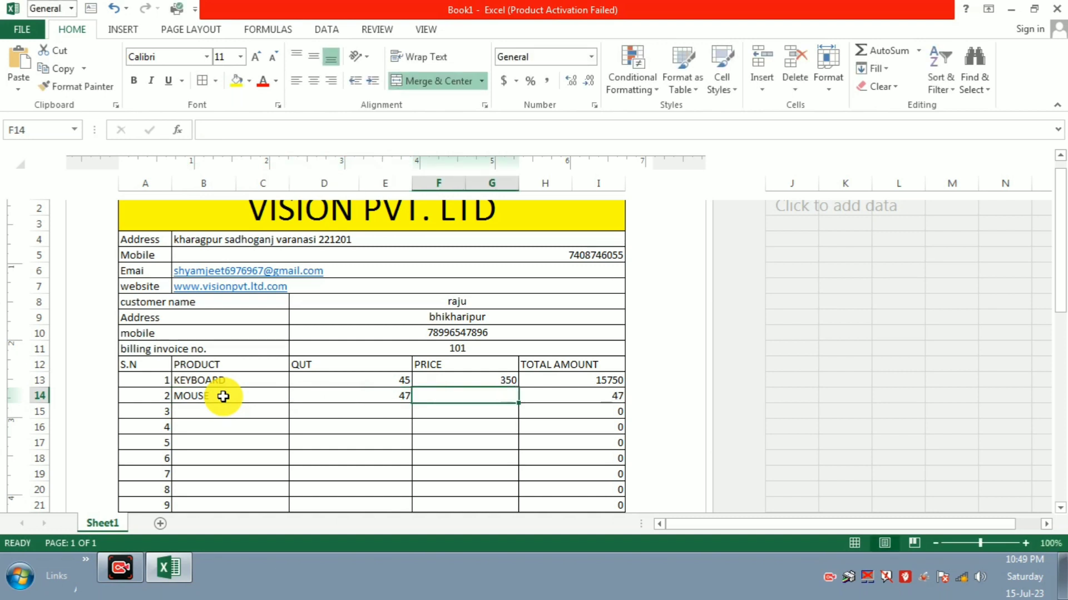
{"action": "type", "text": "250"}
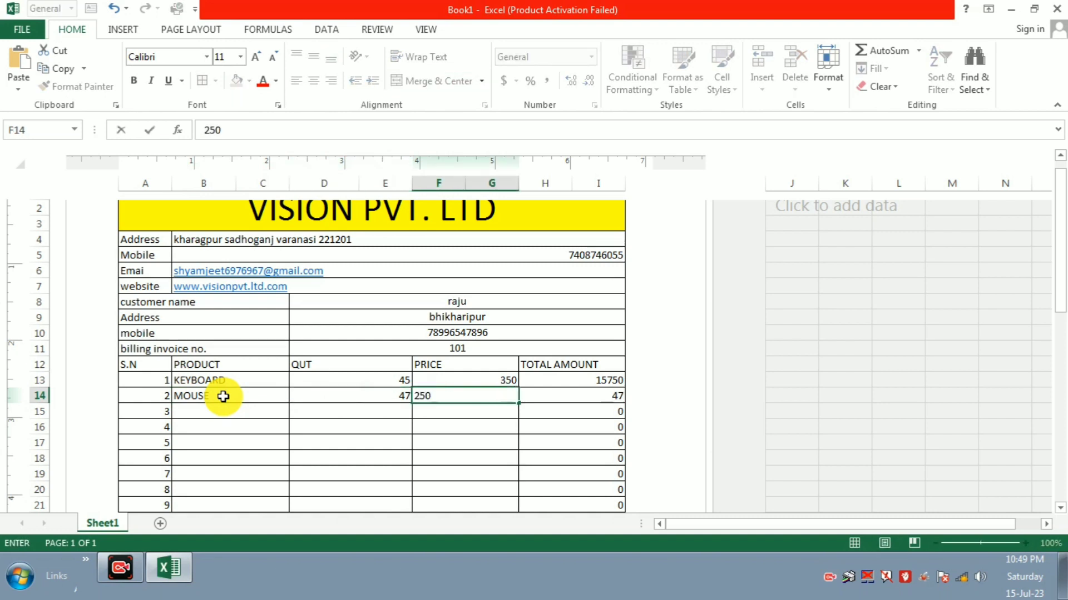
{"action": "key", "text": "Return"}
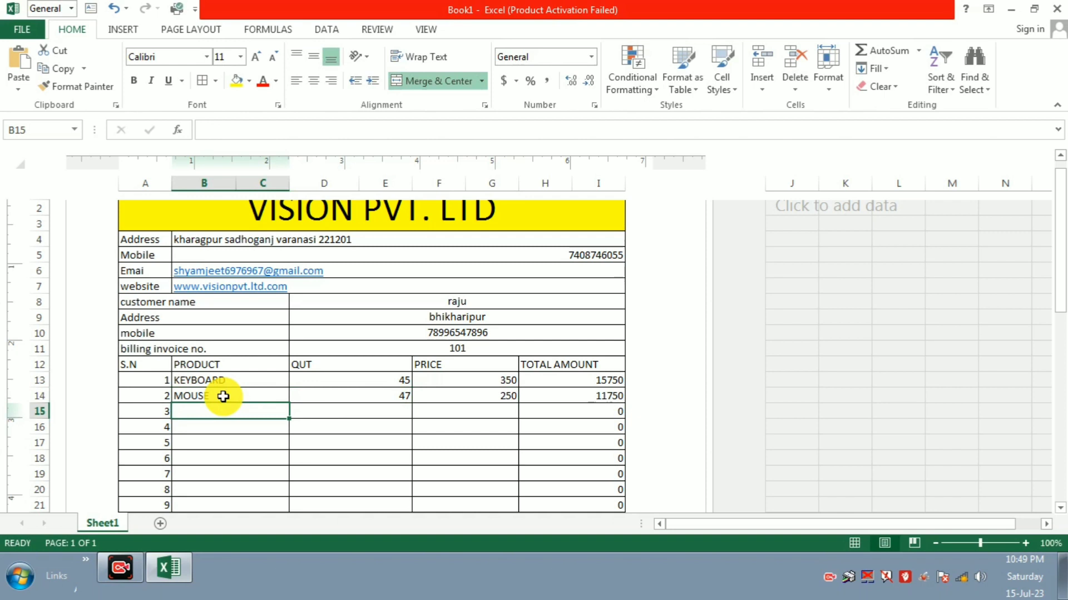
Step: Add JOYSTICK with quantity 12 and price 850, totalling 10200
{"action": "type", "text": "JOY"}
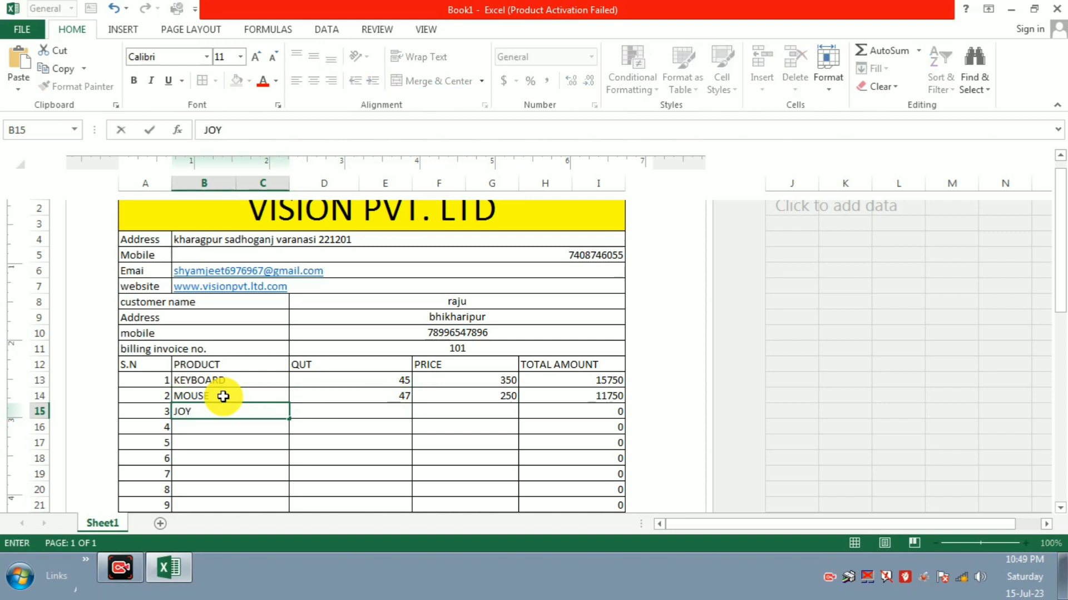
{"action": "type", "text": "STICK"}
{"action": "key", "text": "Tab"}
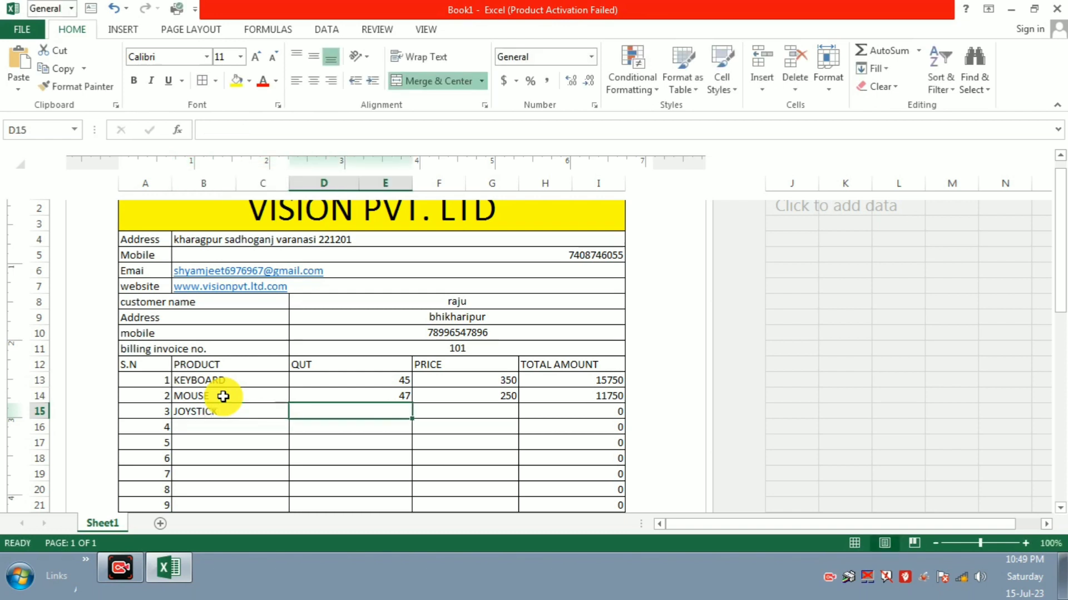
{"action": "type", "text": "12"}
{"action": "key", "text": "Tab"}
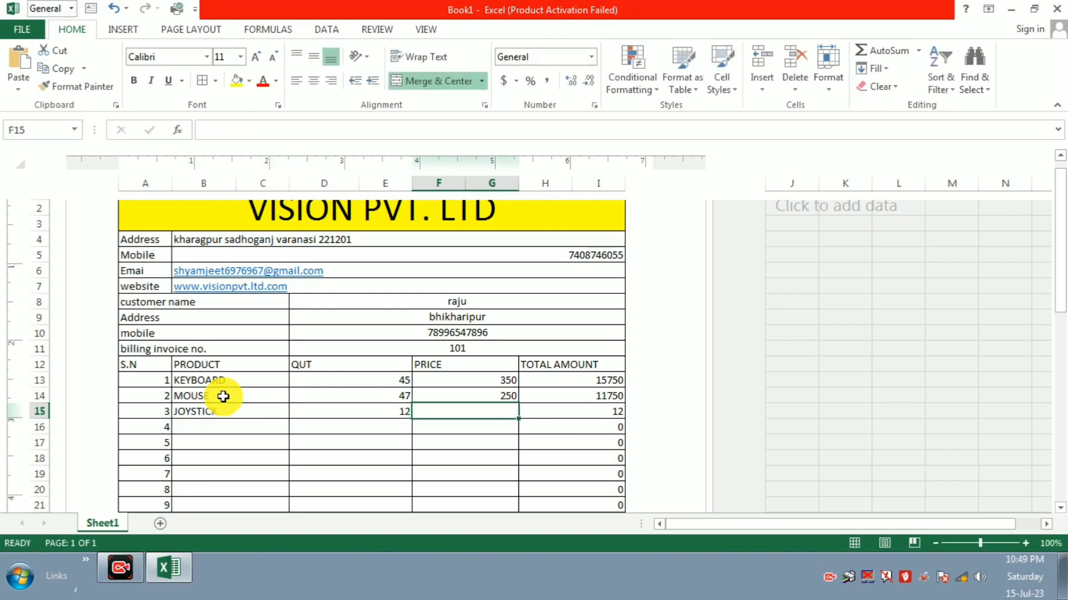
{"action": "type", "text": "850"}
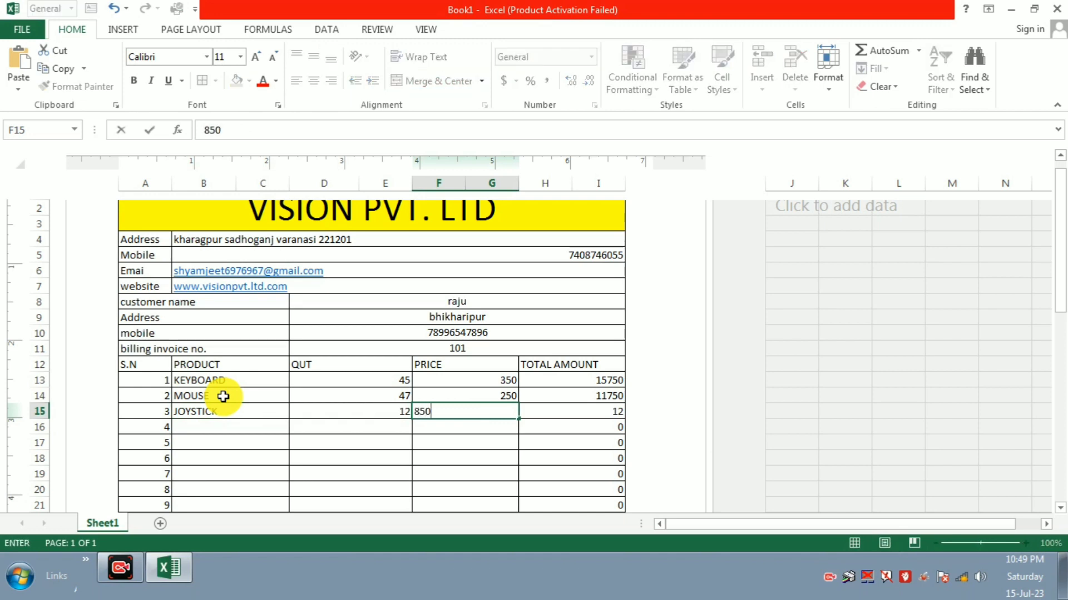
{"action": "key", "text": "Return"}
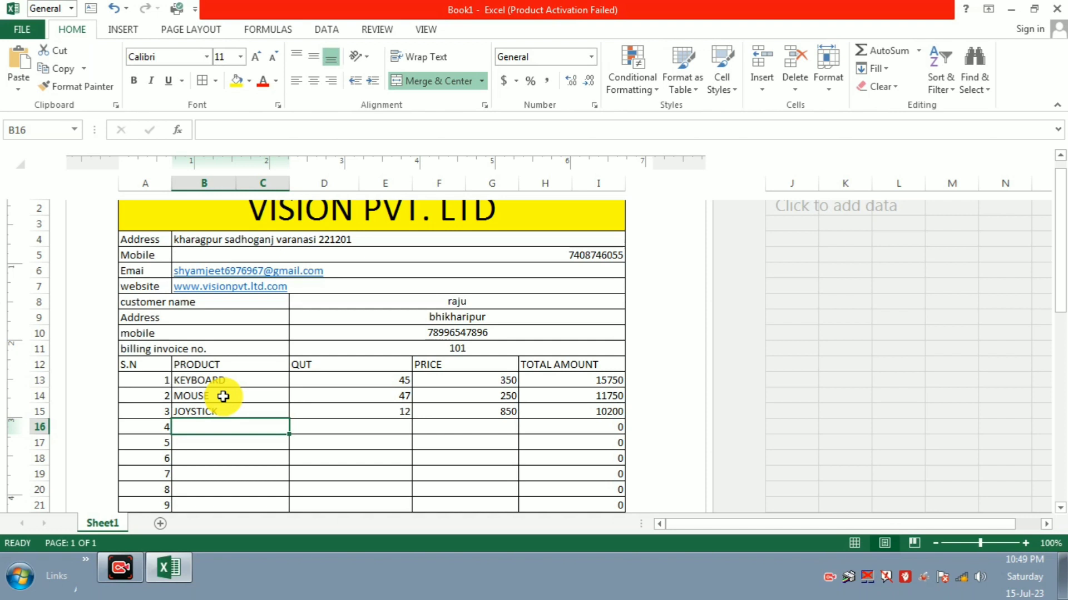
Step: Add LAPTOP with quantity 15 and price 12000
{"action": "type", "text": "LAPT"}
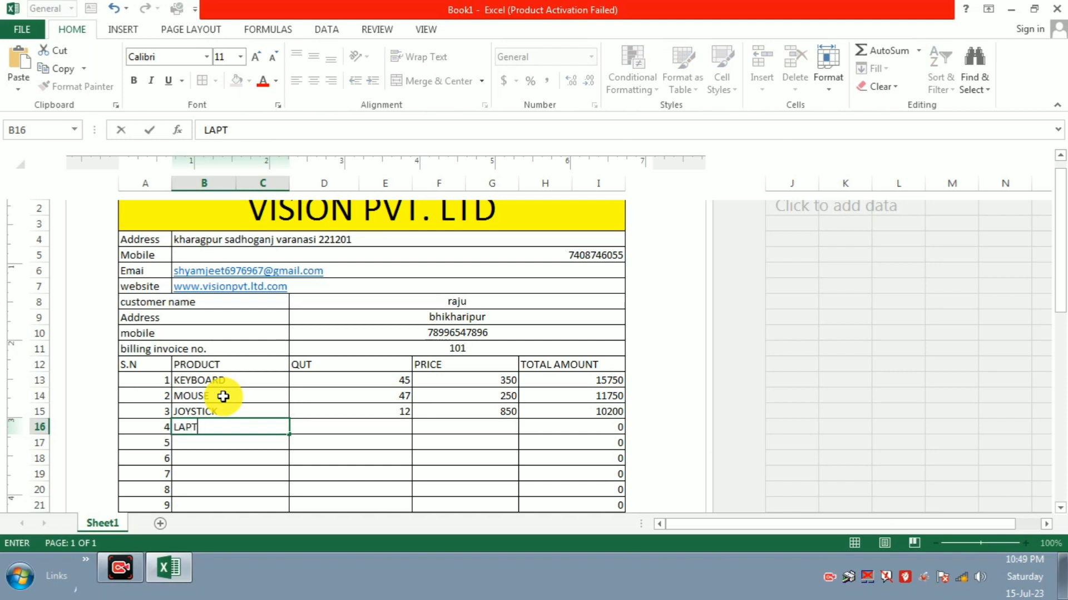
{"action": "type", "text": "OP"}
{"action": "key", "text": "Return"}
{"action": "key", "text": "Up"}
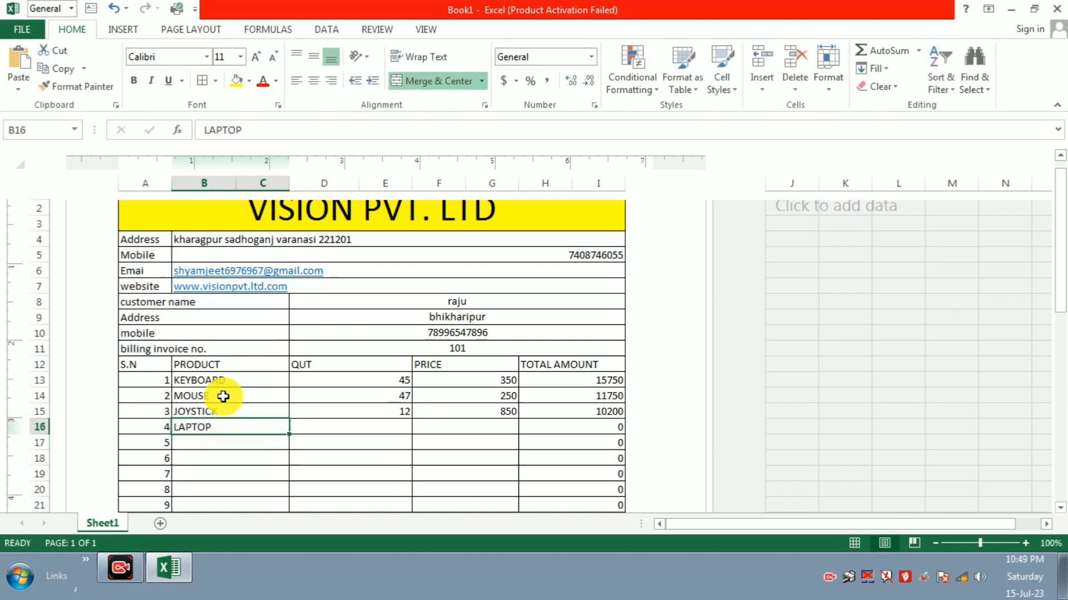
{"action": "key", "text": "Right"}
{"action": "type", "text": "15"}
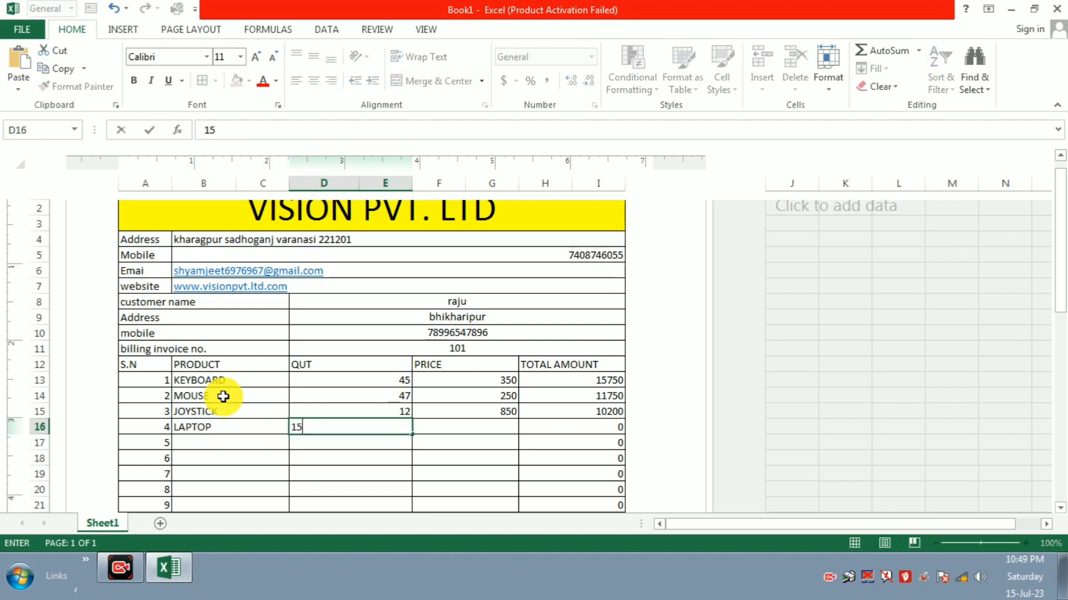
{"action": "key", "text": "Return"}
{"action": "key", "text": "Up"}
{"action": "key", "text": "Right"}
{"action": "type", "text": "12"}
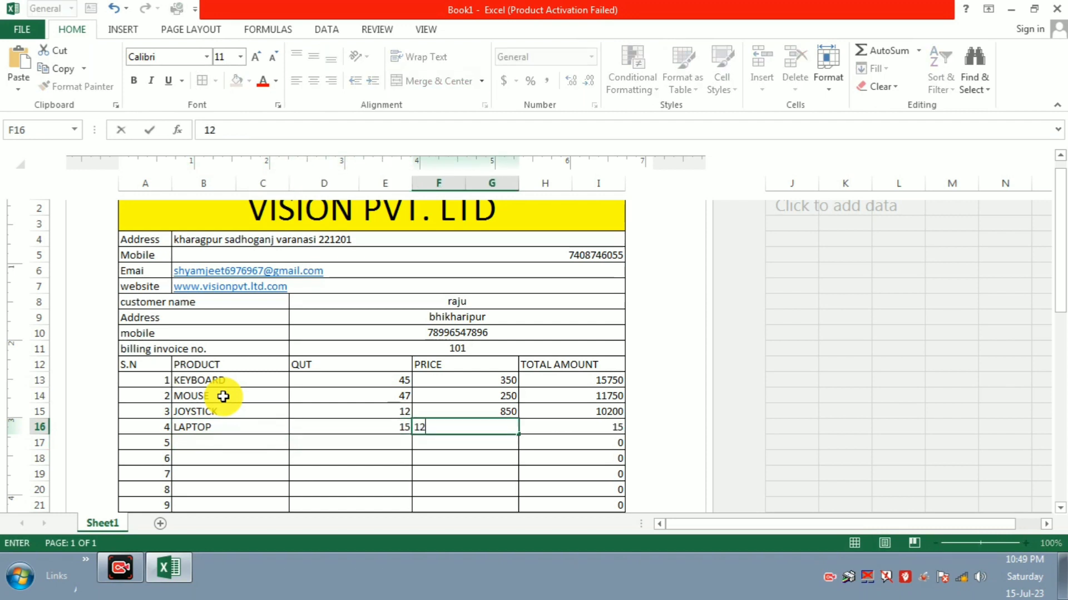
{"action": "type", "text": "000"}
{"action": "key", "text": "Return"}
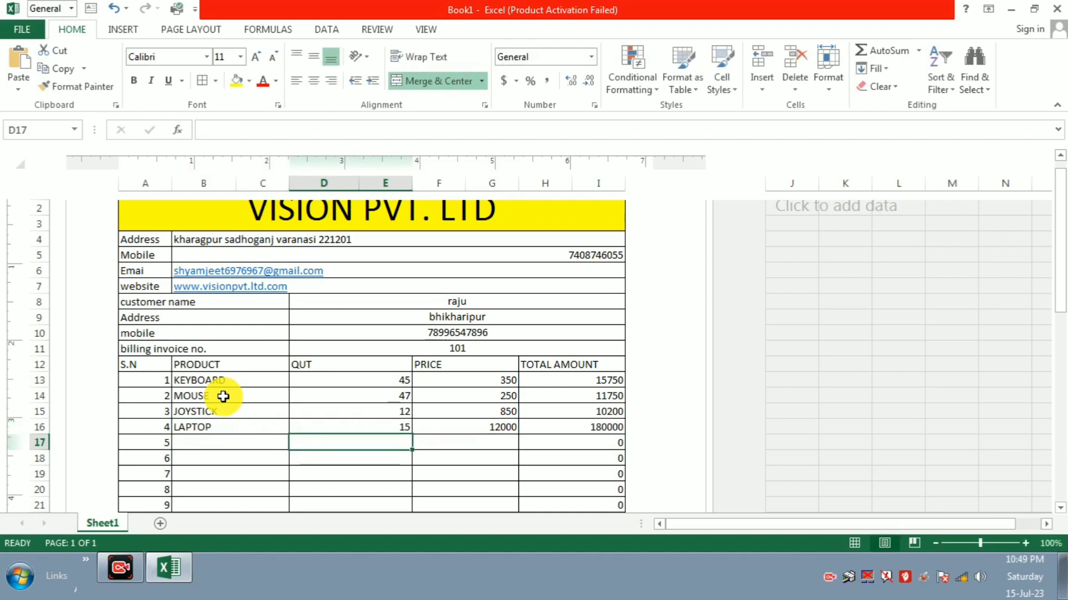
Step: Add CPU with quantity 14 and price 8000
{"action": "key", "text": "Left"}
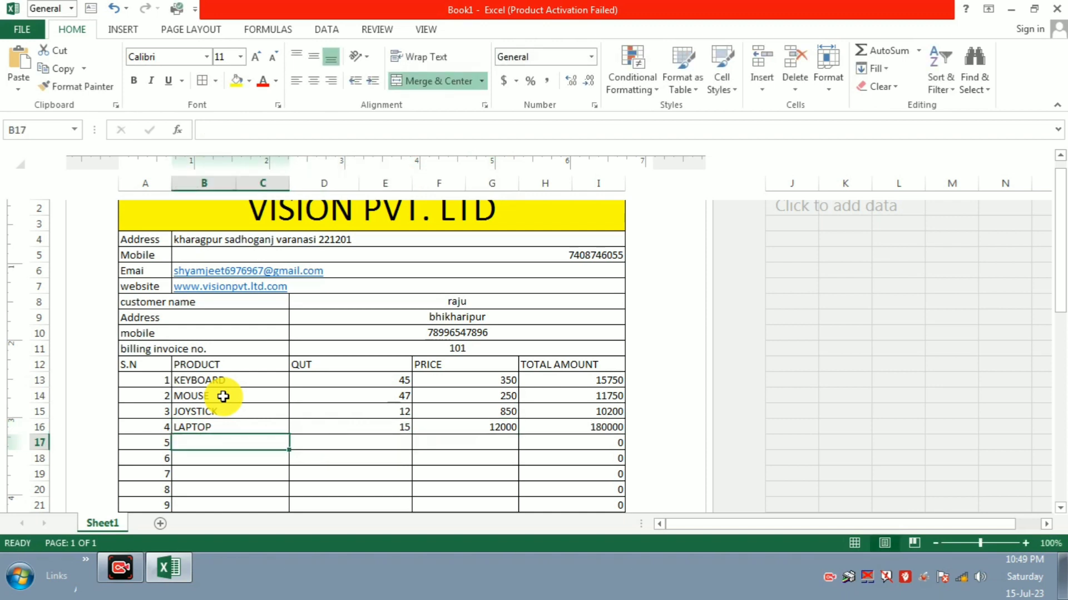
{"action": "type", "text": "CPU"}
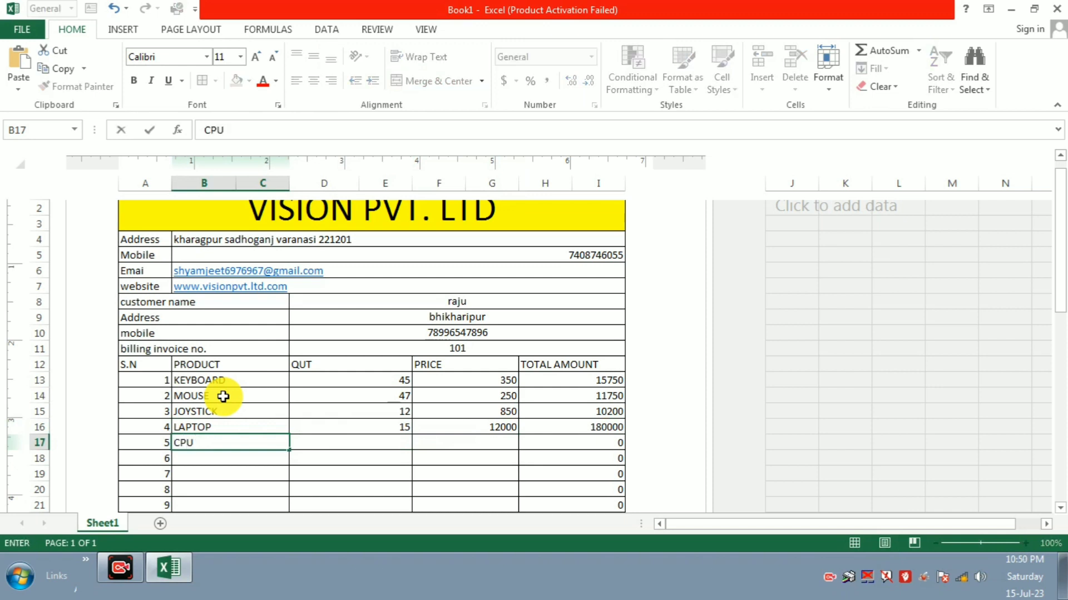
{"action": "key", "text": "Tab"}
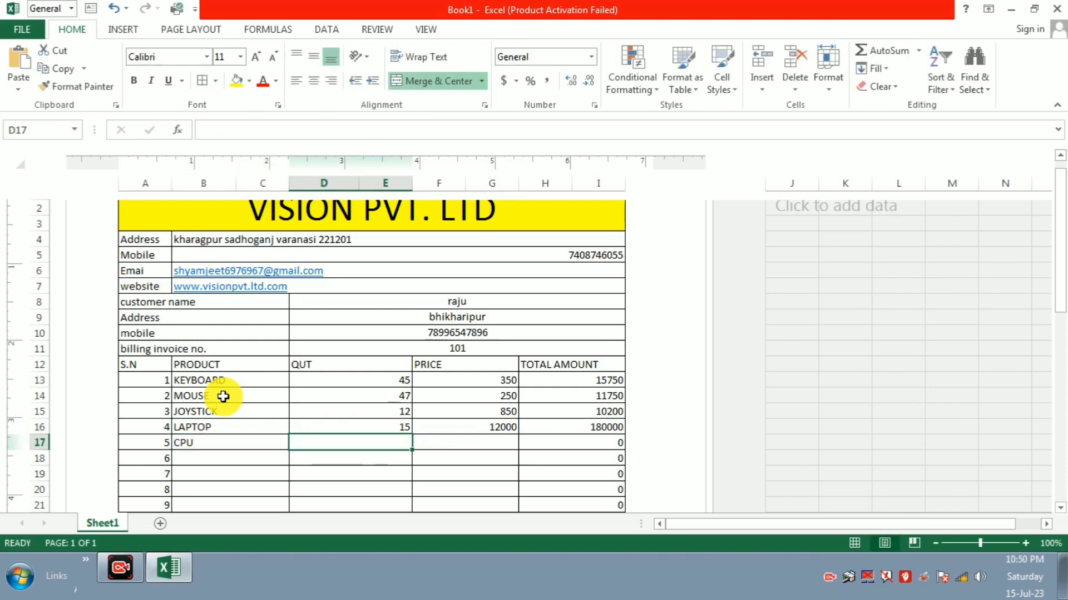
{"action": "type", "text": "14"}
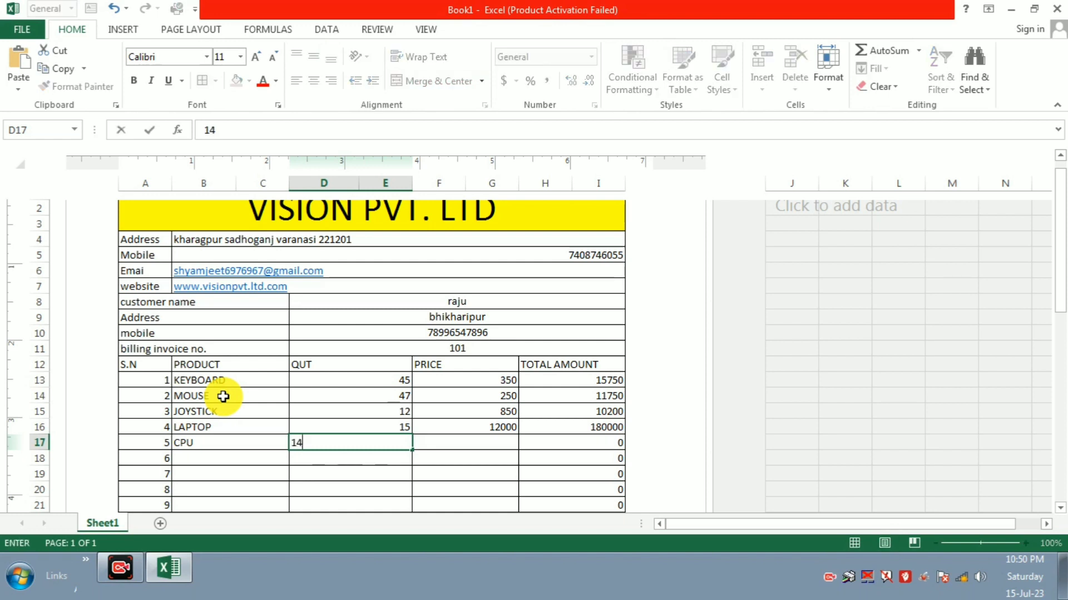
{"action": "key", "text": "Tab"}
{"action": "type", "text": "8000"}
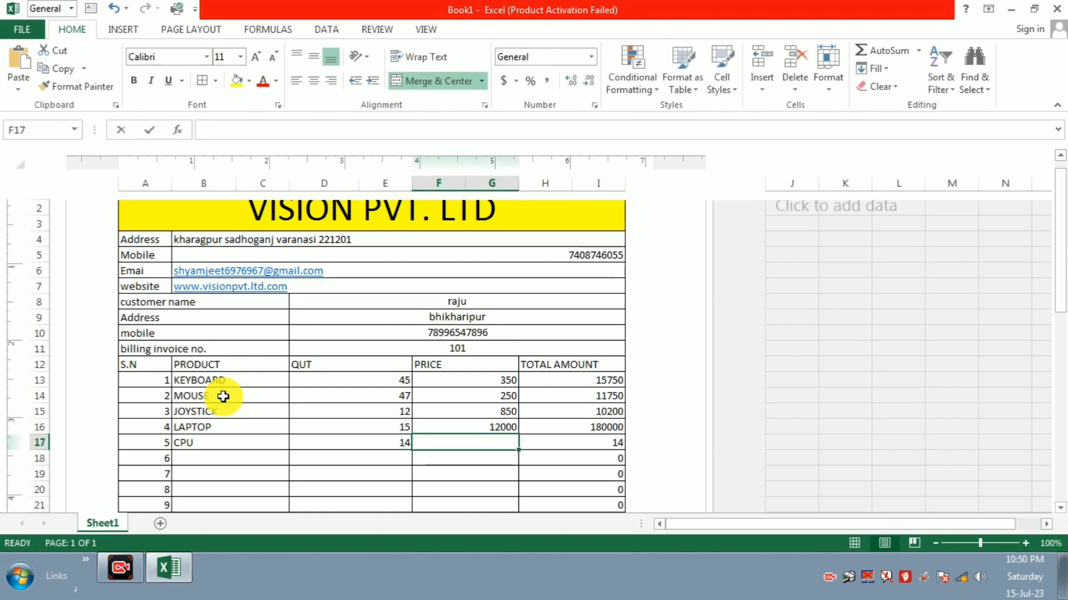
{"action": "key", "text": "Return"}
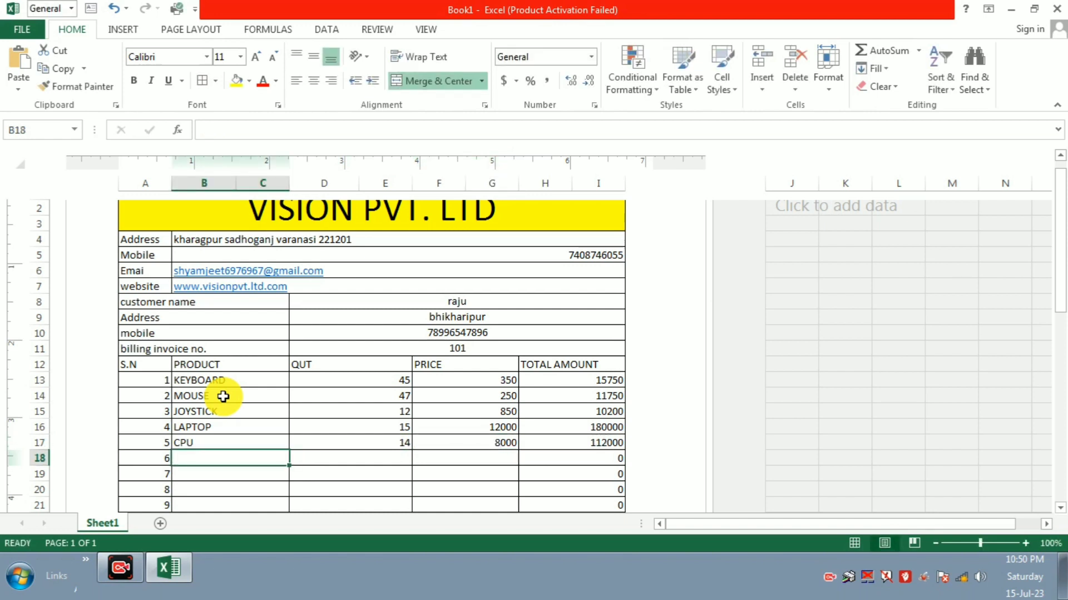
Step: Add RAM with quantity 12 and price 800
{"action": "key", "text": "Return"}
{"action": "key", "text": "Up"}
{"action": "type", "text": "RAM"}
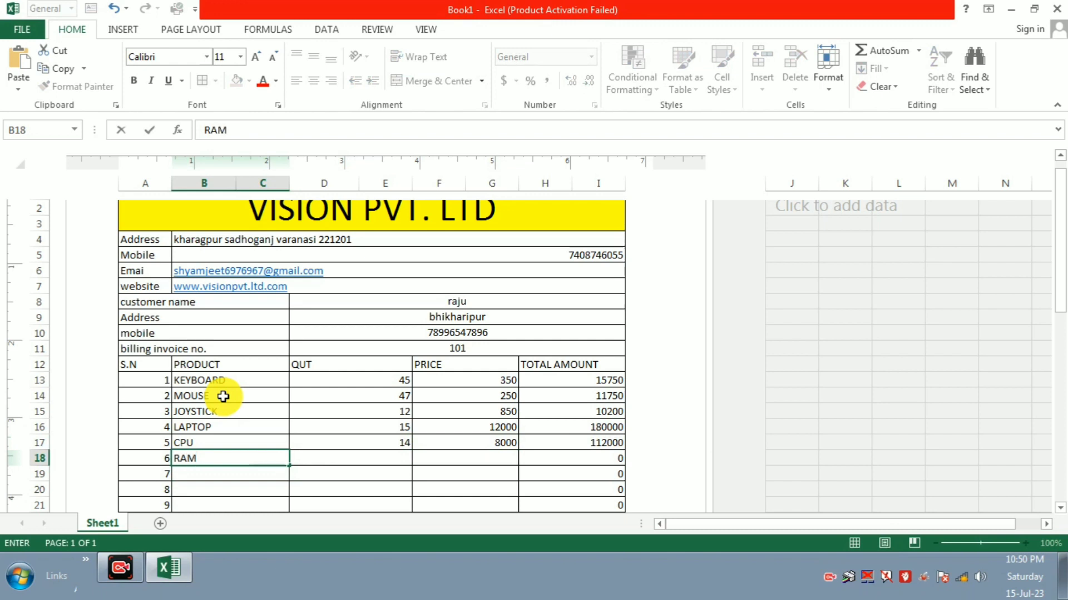
{"action": "key", "text": "Tab"}
{"action": "type", "text": "12"}
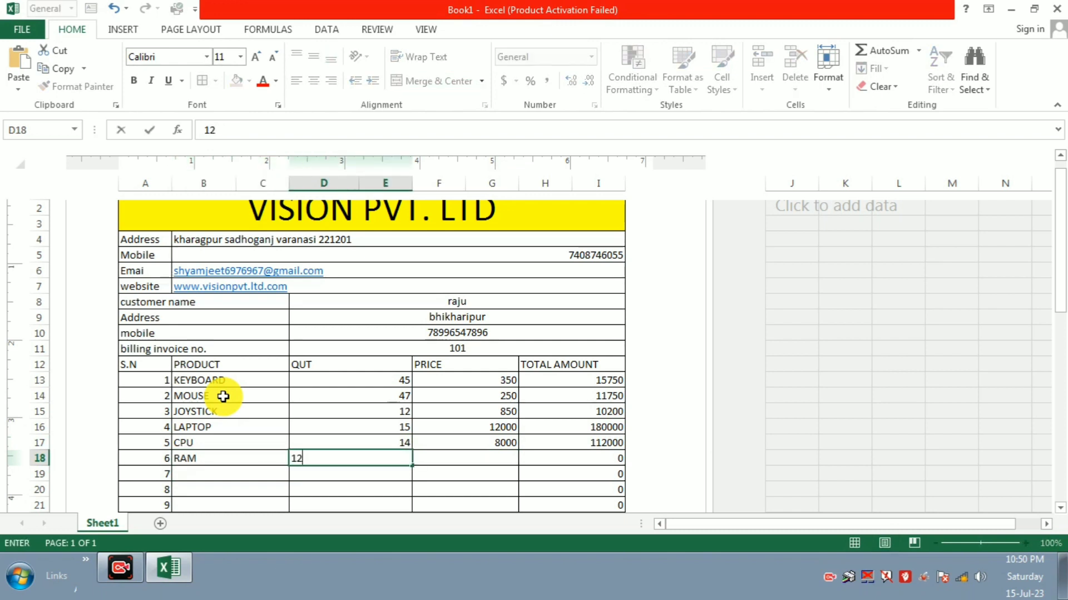
{"action": "key", "text": "Tab"}
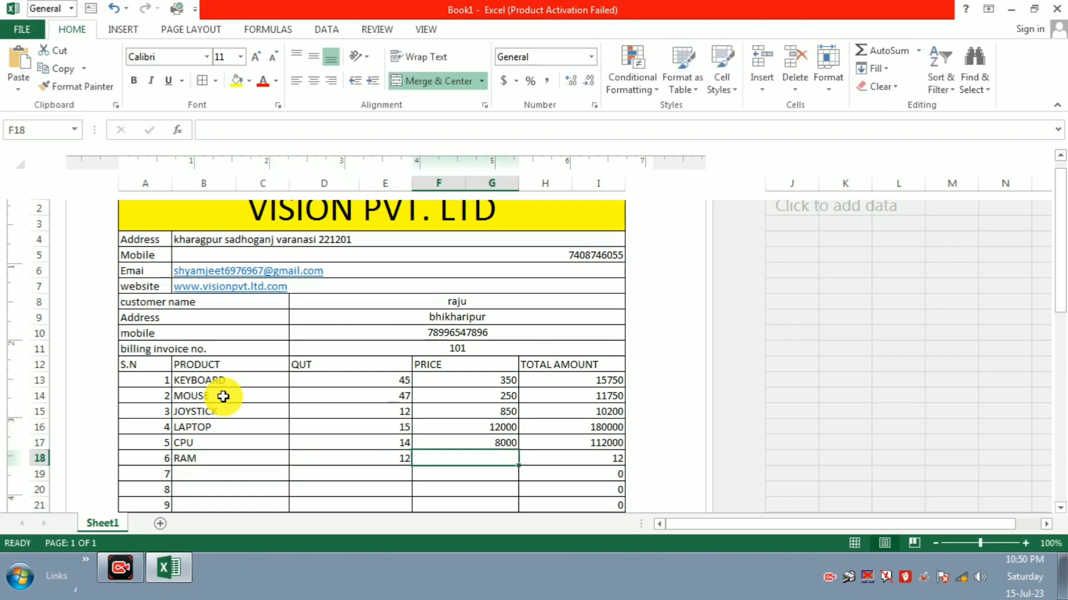
{"action": "type", "text": "800"}
{"action": "key", "text": "Return"}
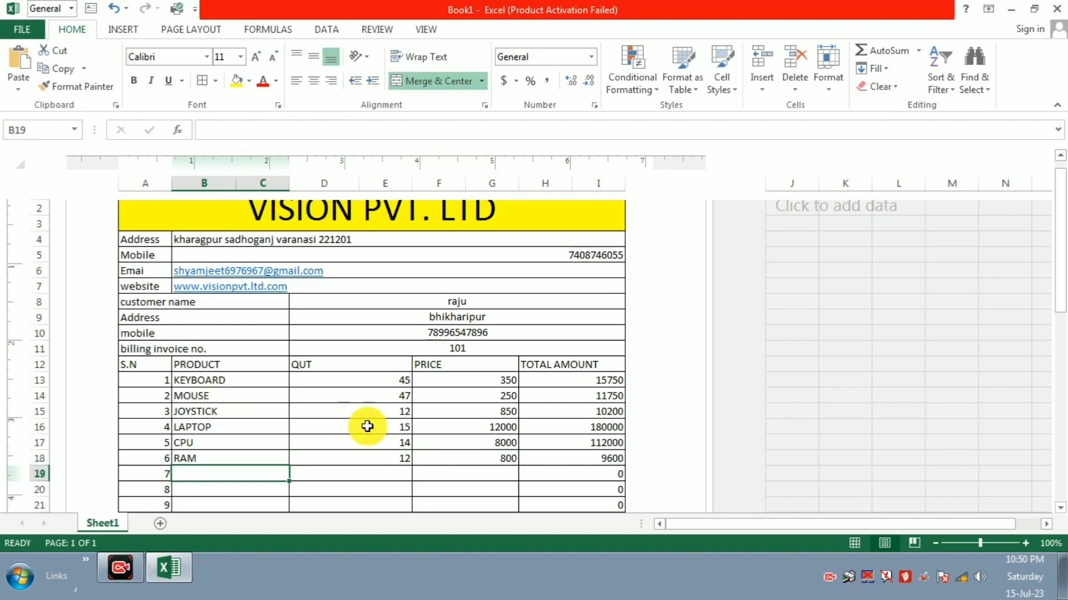
Step: Unmerge the cells across rows 34 to 36 of the table
{"action": "scroll", "coordinate": [373, 434], "scroll_direction": "down", "scroll_amount": 1}
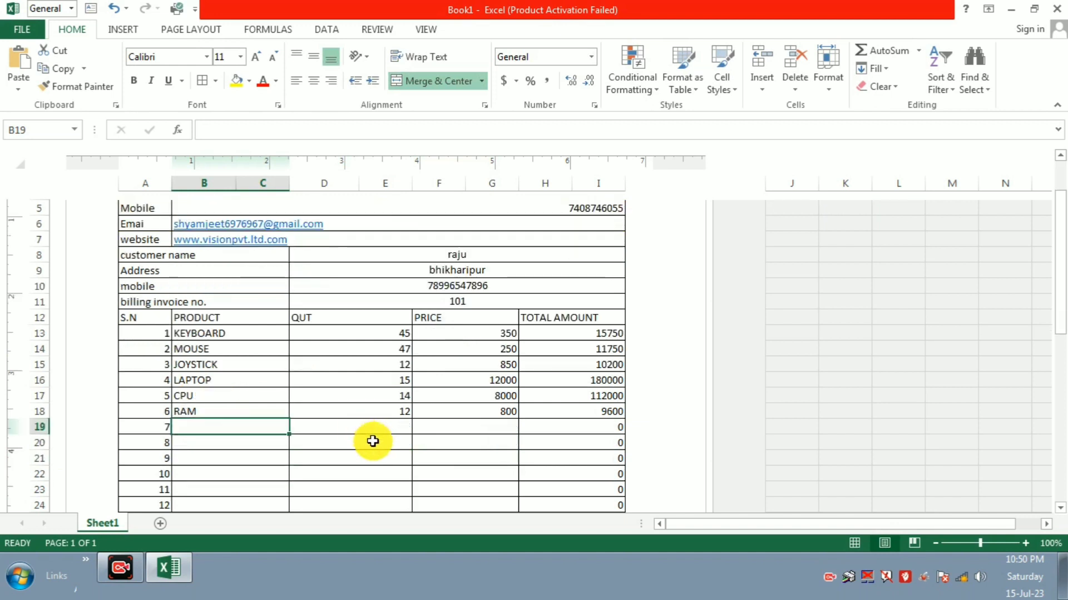
{"action": "scroll", "coordinate": [520, 444], "scroll_direction": "down", "scroll_amount": 1}
{"action": "scroll", "coordinate": [519, 444], "scroll_direction": "down", "scroll_amount": 3}
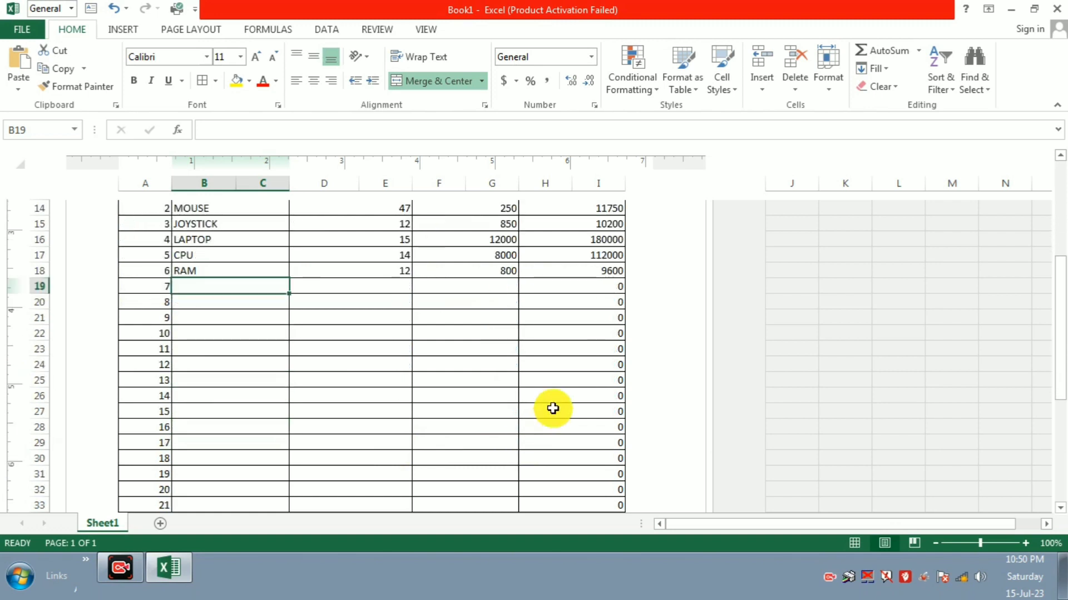
{"action": "left_click_drag", "start_coordinate": [191, 473], "coordinate": [602, 511]}
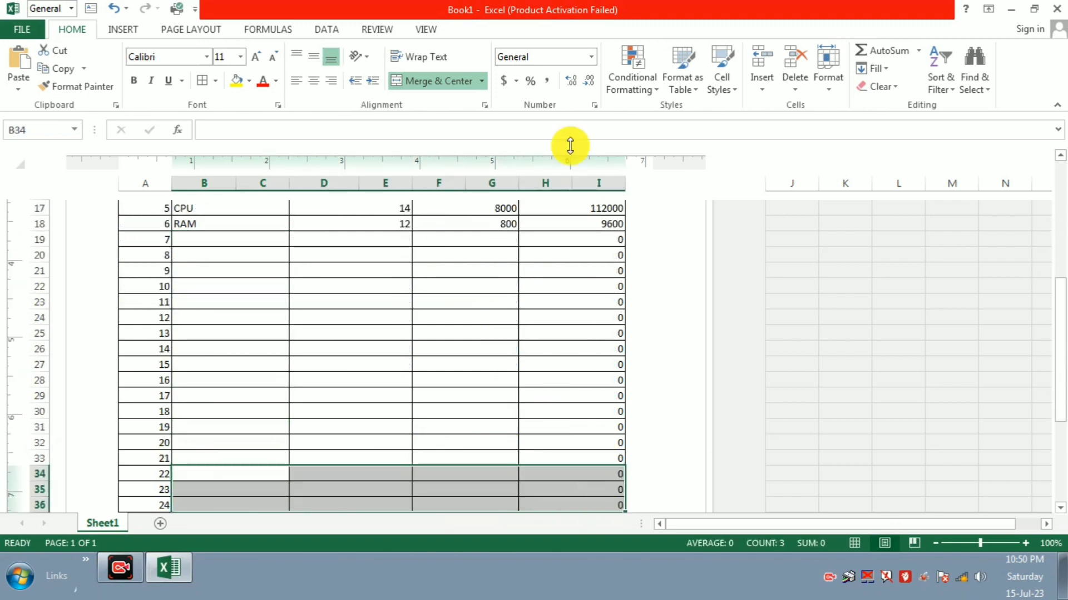
{"action": "left_click", "coordinate": [483, 82]}
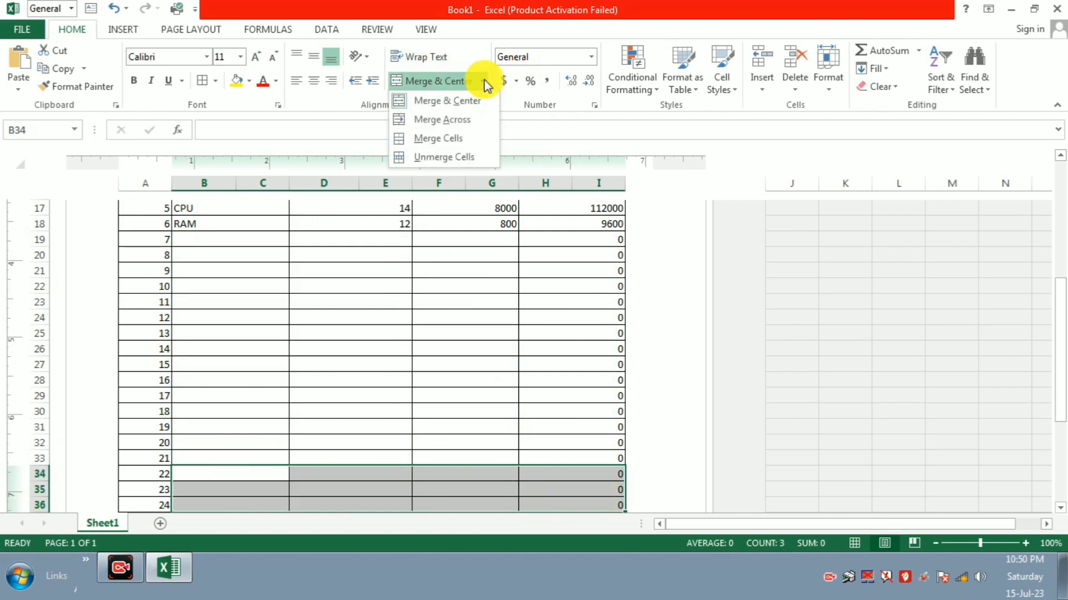
{"action": "left_click", "coordinate": [455, 156]}
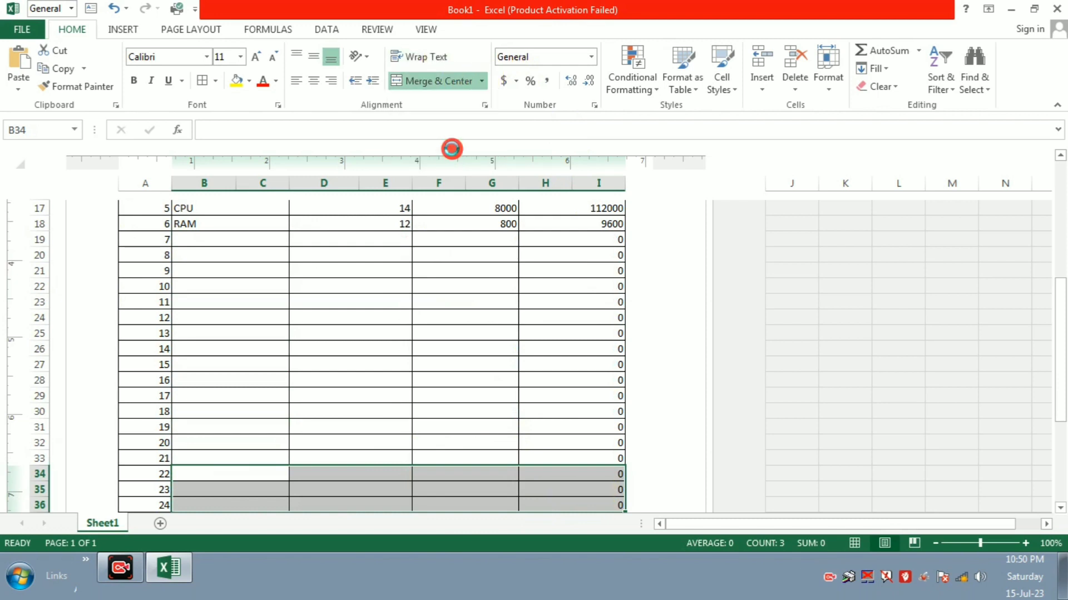
{"action": "left_click", "coordinate": [518, 460]}
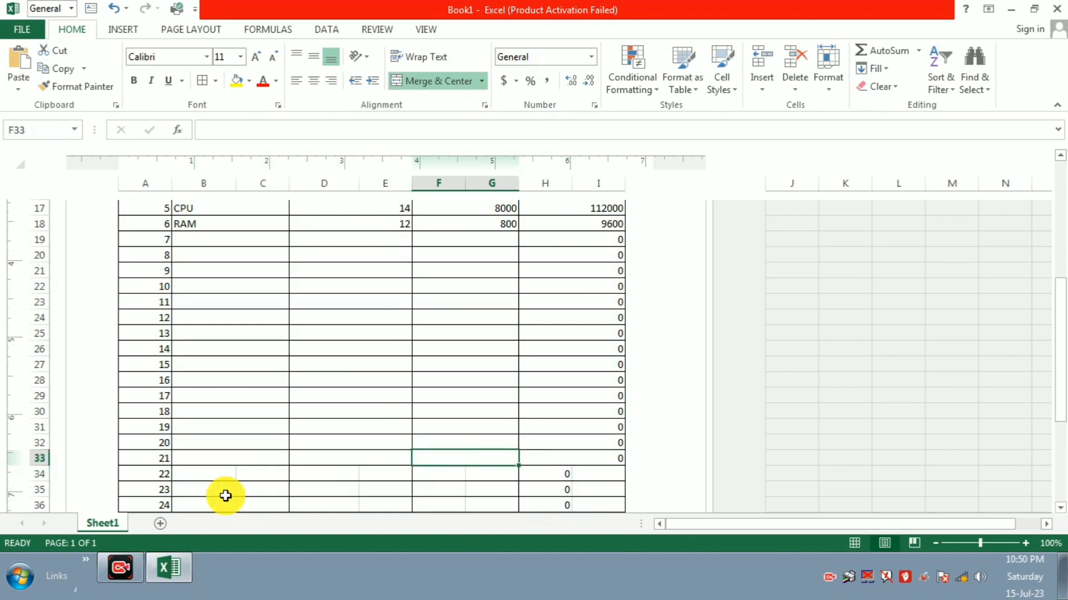
Step: Merge B34:E36 into one cell and F34:I36 into another, accepting the warning
{"action": "left_click_drag", "start_coordinate": [214, 478], "coordinate": [381, 505]}
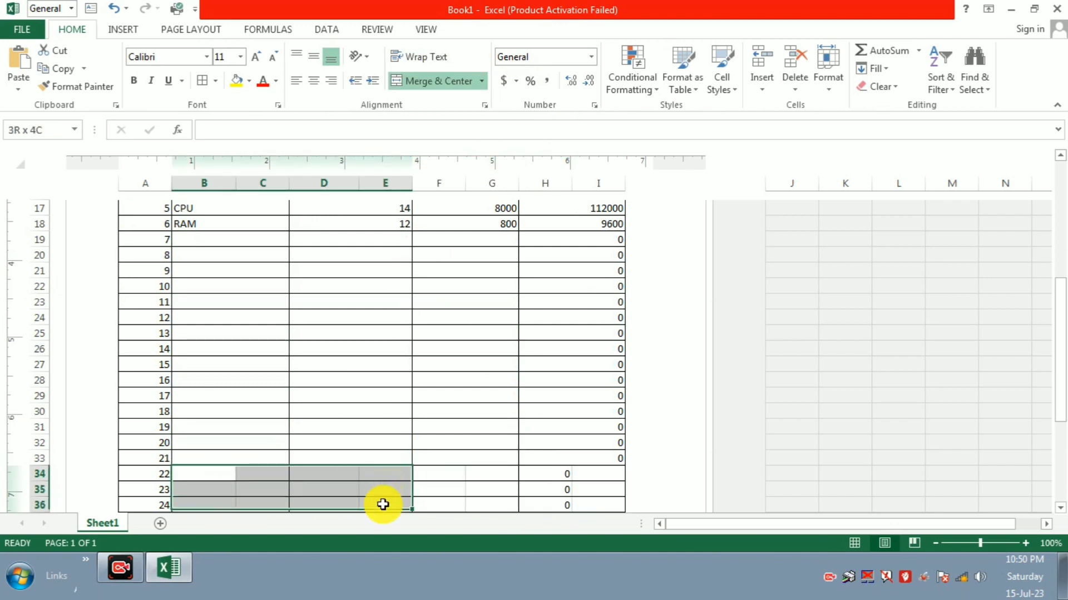
{"action": "left_click", "coordinate": [449, 83]}
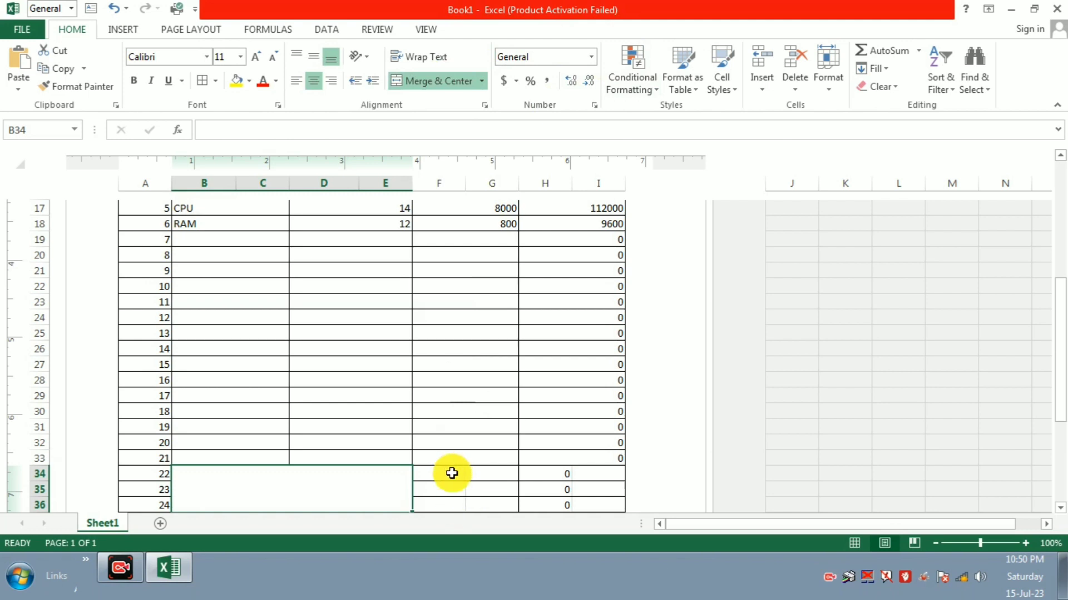
{"action": "left_click_drag", "start_coordinate": [450, 472], "coordinate": [621, 500]}
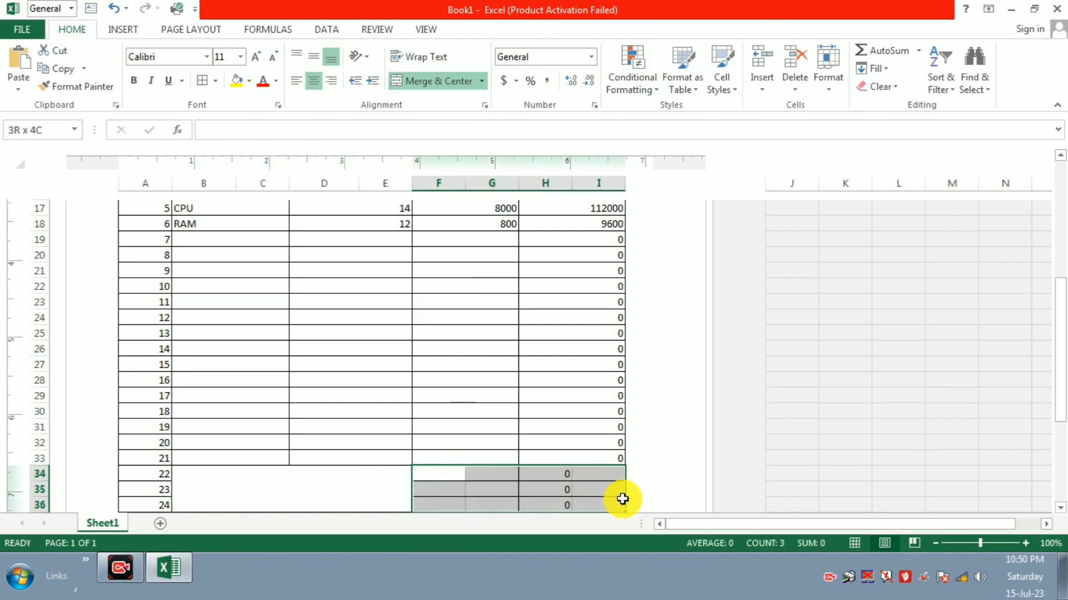
{"action": "left_click", "coordinate": [439, 81]}
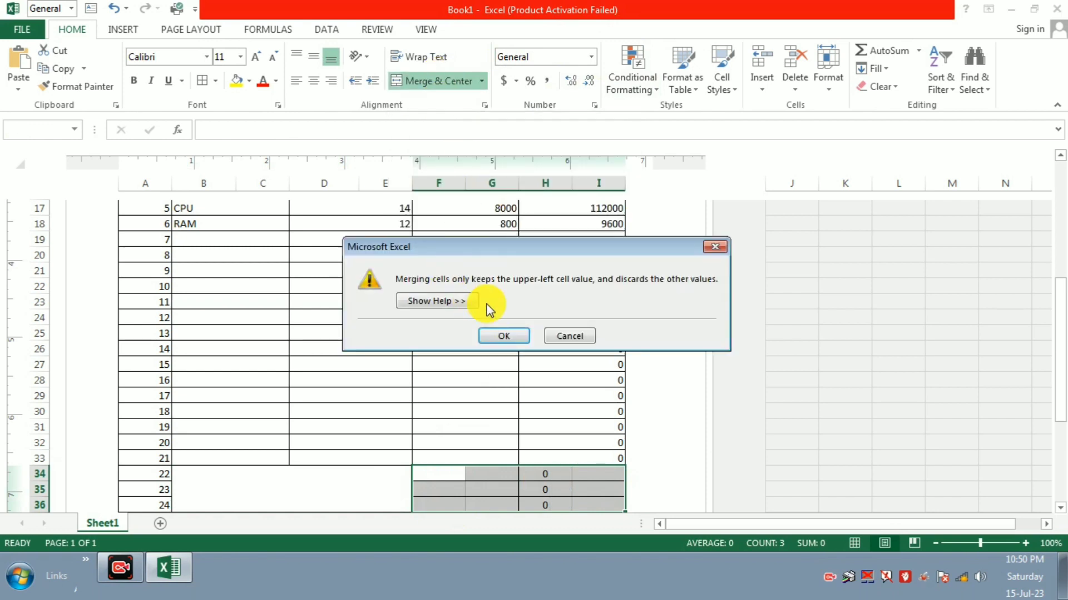
{"action": "left_click", "coordinate": [499, 340]}
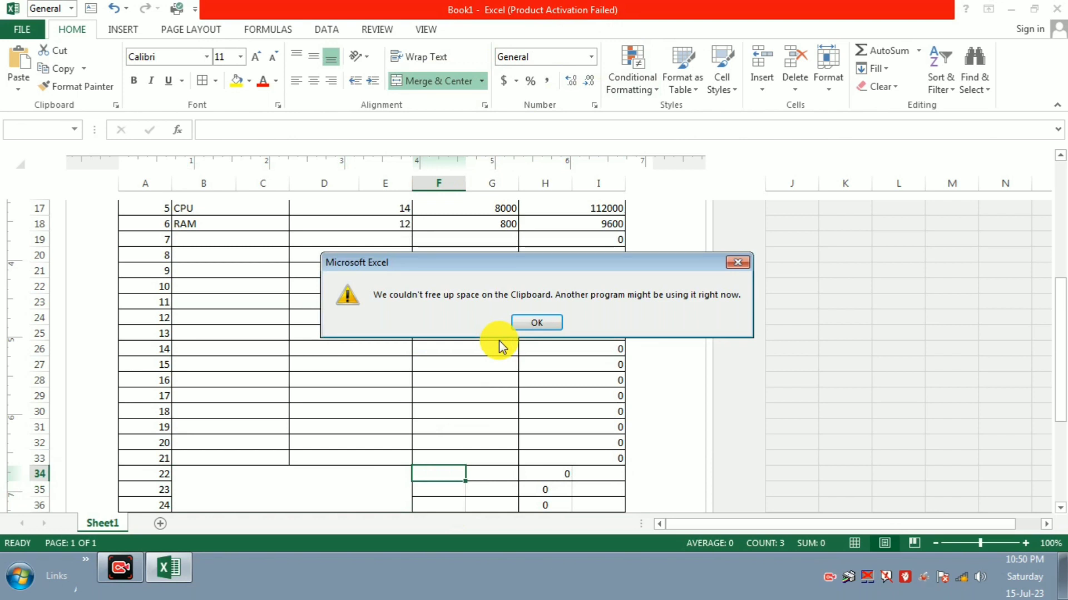
Step: Close the clipboard error and delete the #REF! from merged F34
{"action": "left_click", "coordinate": [527, 328]}
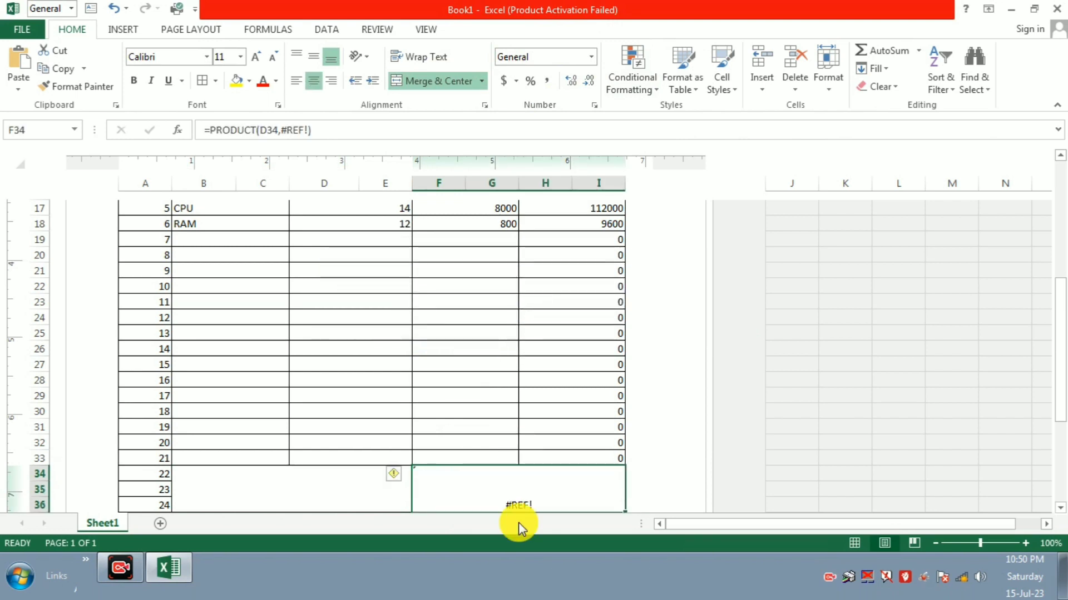
{"action": "left_click", "coordinate": [519, 499]}
{"action": "key", "text": "Delete"}
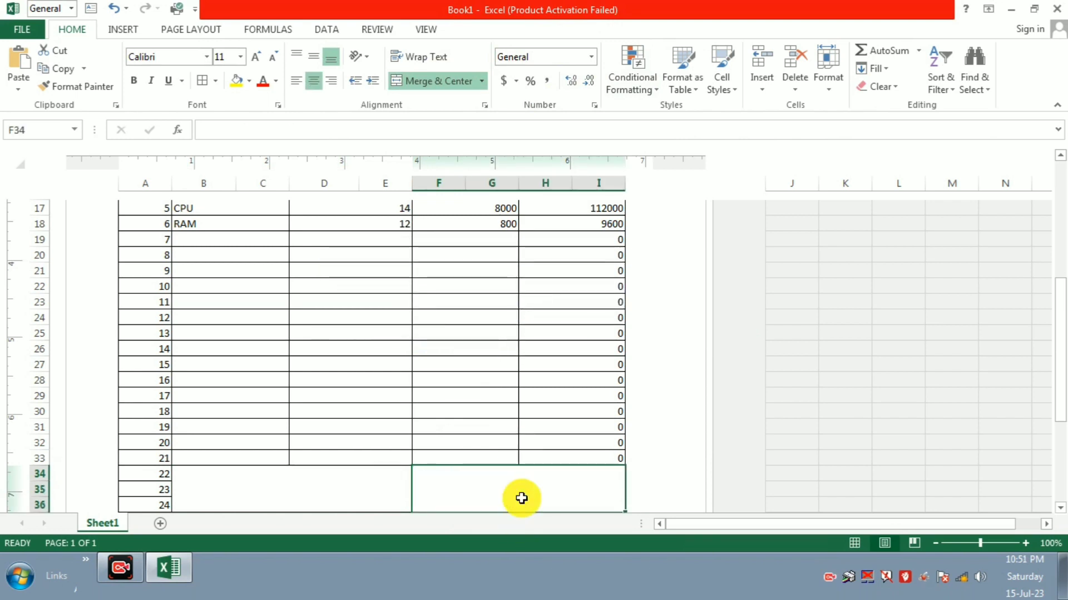
Step: Type TOTAL PRICE into merged cell B34
{"action": "left_click", "coordinate": [309, 498]}
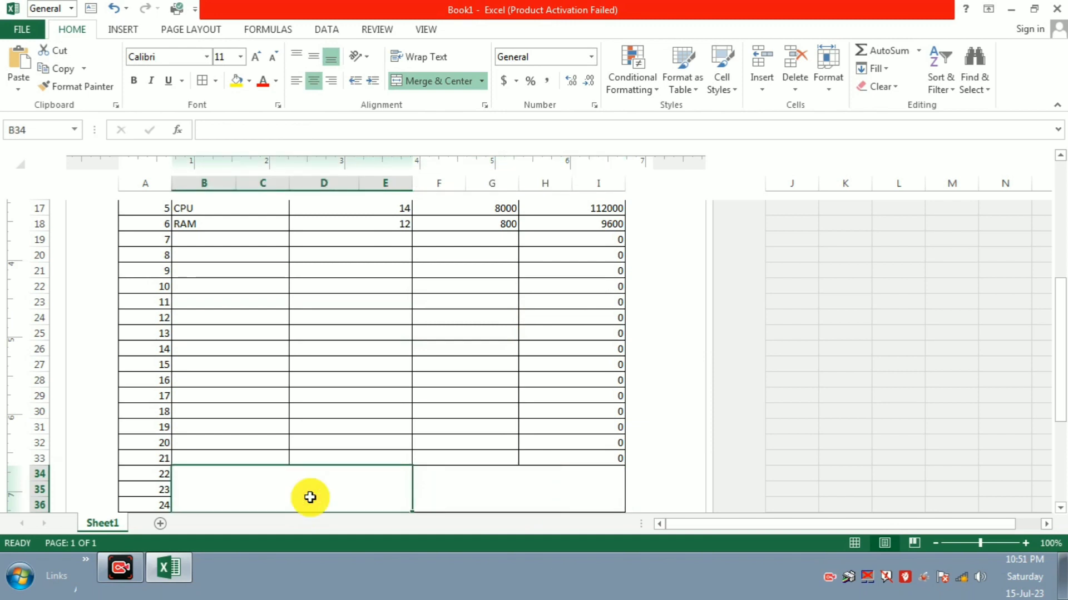
{"action": "type", "text": "TP"}
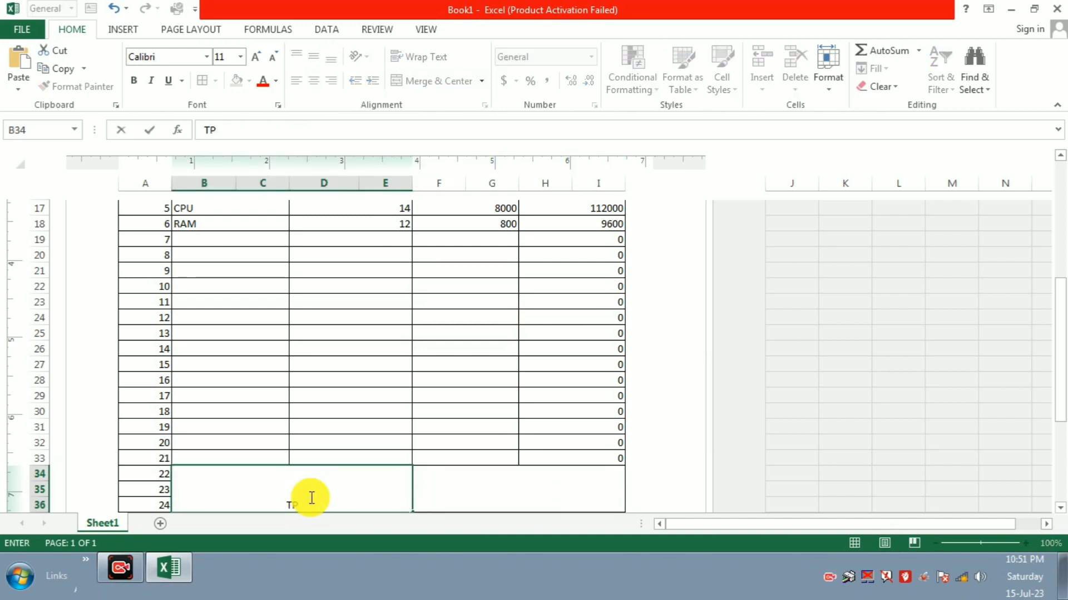
{"action": "key", "text": "BackSpace"}
{"action": "type", "text": "OTAL"}
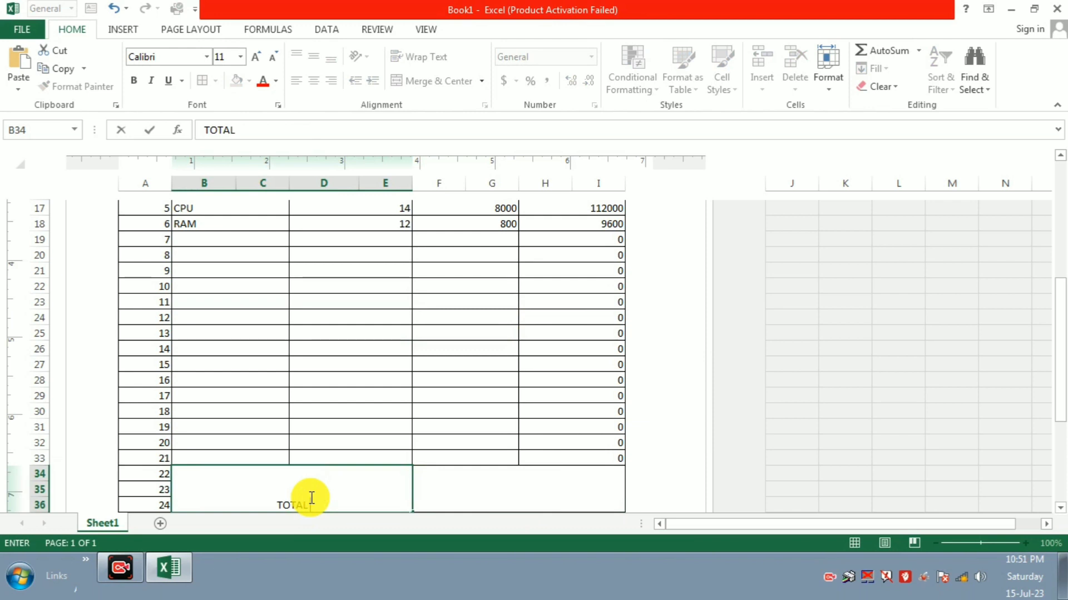
{"action": "type", "text": " PRICE"}
{"action": "left_click", "coordinate": [570, 406]}
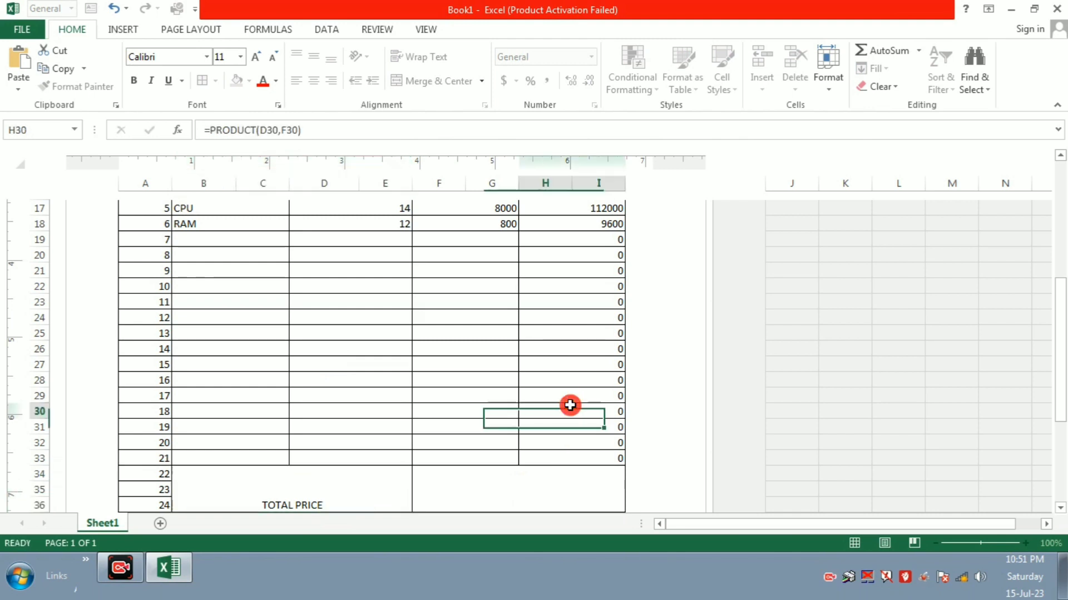
Step: Middle-align the TOTAL PRICE label and enlarge its font to 26 pt
{"action": "left_click", "coordinate": [322, 492]}
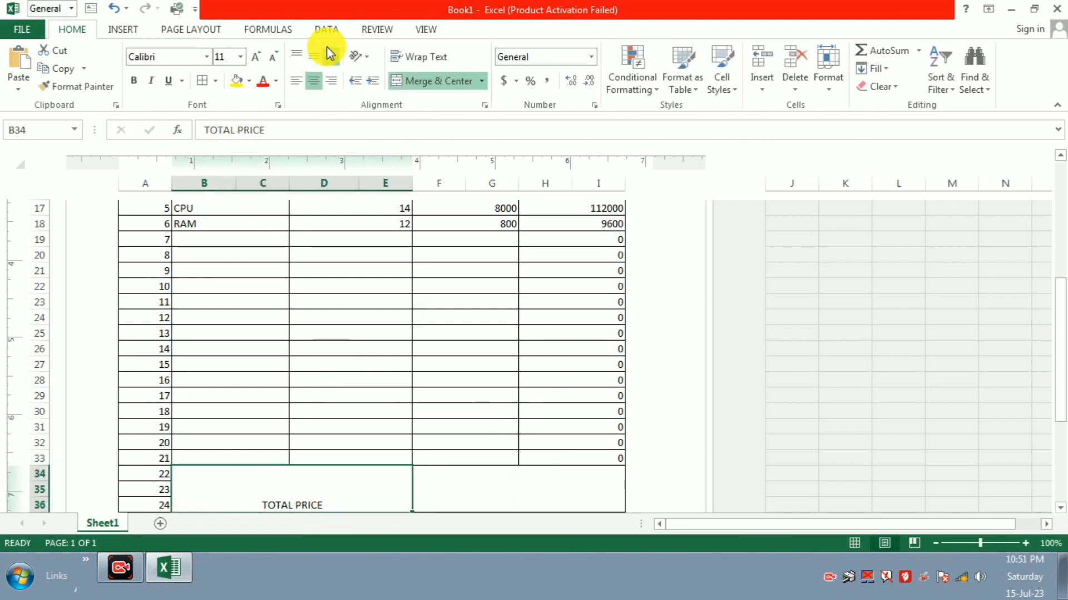
{"action": "left_click", "coordinate": [312, 58]}
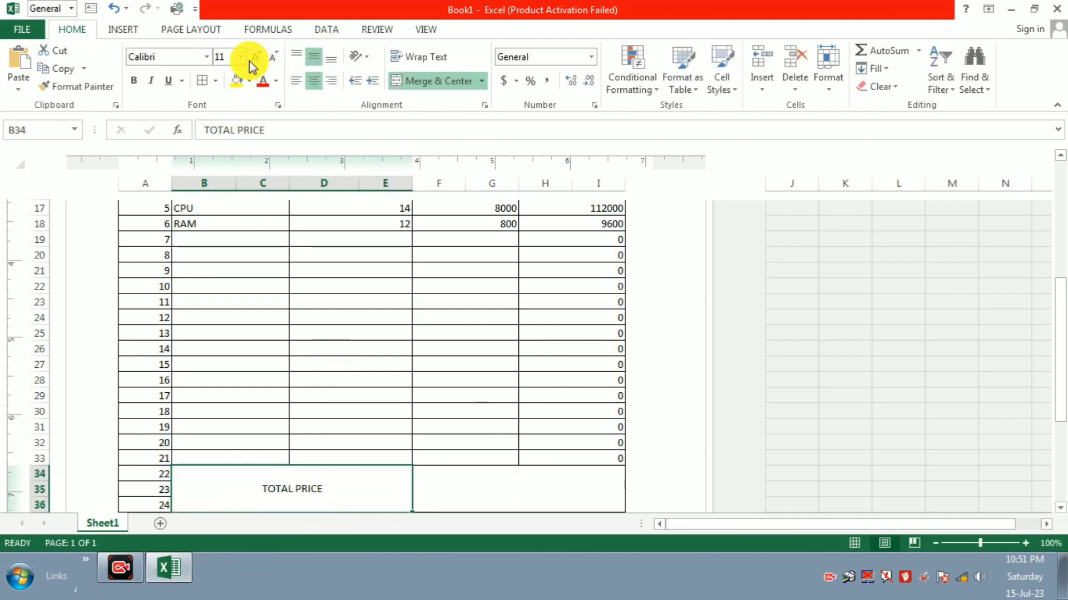
{"action": "left_click", "coordinate": [254, 57]}
{"action": "left_click", "coordinate": [254, 56]}
{"action": "left_click", "coordinate": [254, 57]}
{"action": "left_click", "coordinate": [254, 56]}
{"action": "left_click", "coordinate": [254, 56]}
{"action": "left_click", "coordinate": [254, 56]}
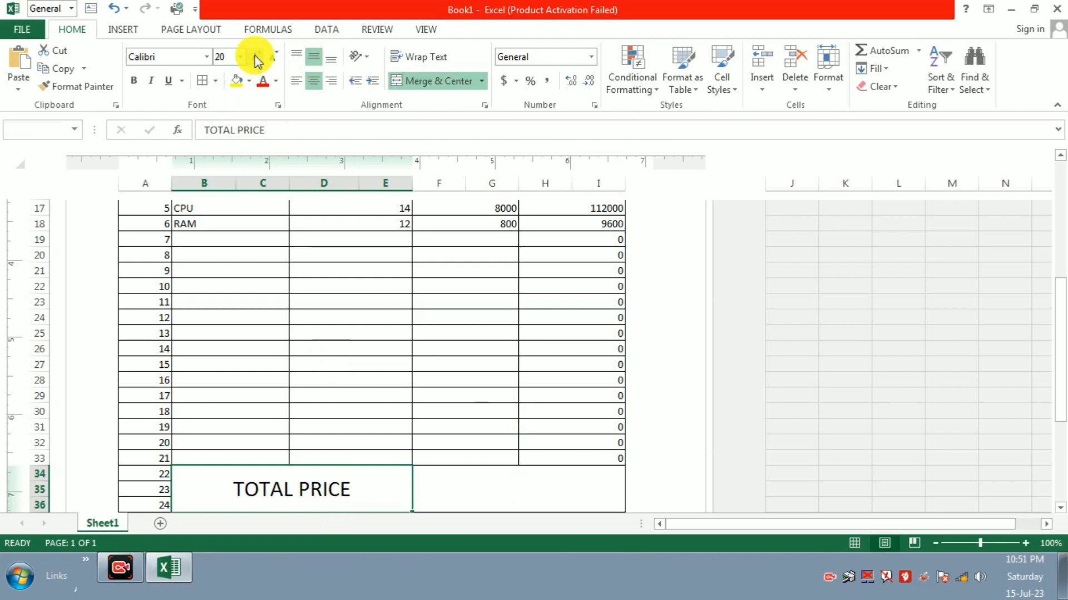
{"action": "left_click", "coordinate": [254, 56]}
{"action": "left_click", "coordinate": [254, 56]}
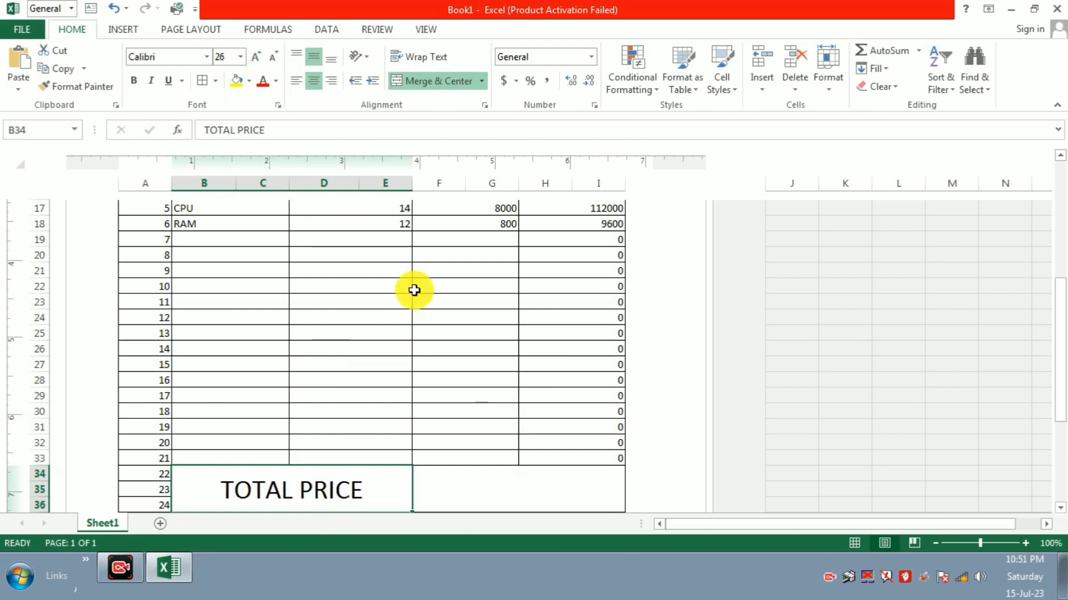
{"action": "left_click", "coordinate": [524, 507]}
Step: Enter =SUM(H13:I33) in merged F34 to total the TOTAL AMOUNT column, giving 339300
{"action": "type", "text": "=SU"}
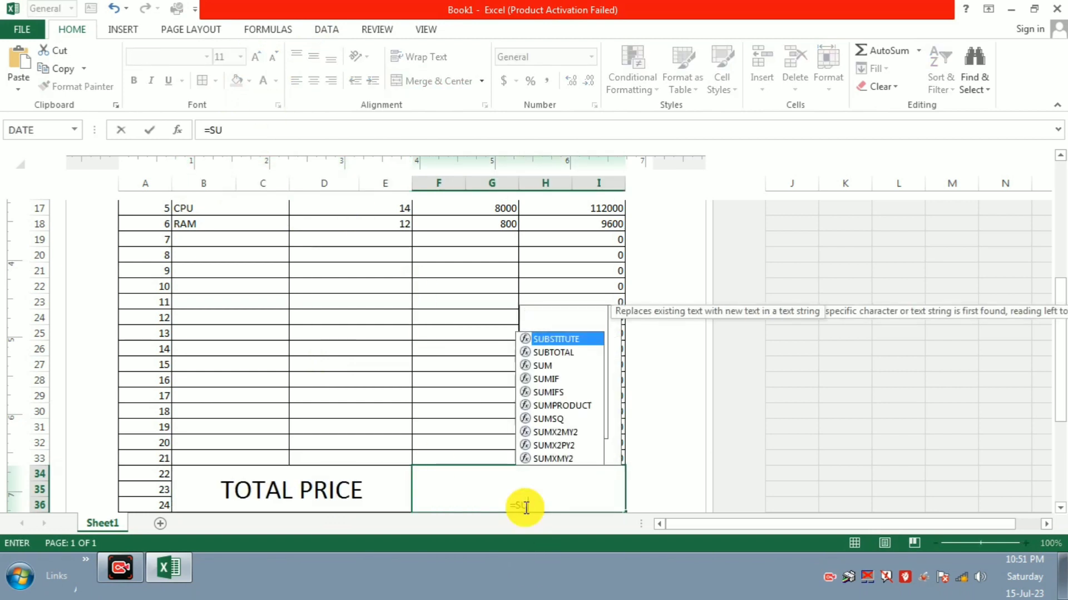
{"action": "type", "text": "M("}
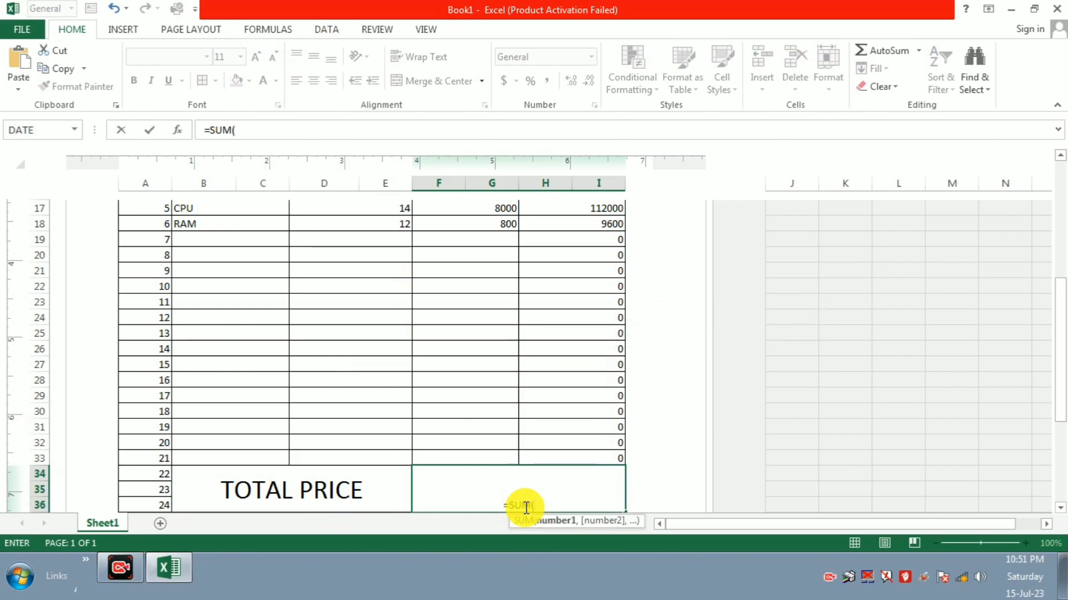
{"action": "scroll", "coordinate": [614, 205], "scroll_direction": "up", "scroll_amount": 1}
{"action": "scroll", "coordinate": [628, 282], "scroll_direction": "up", "scroll_amount": 2}
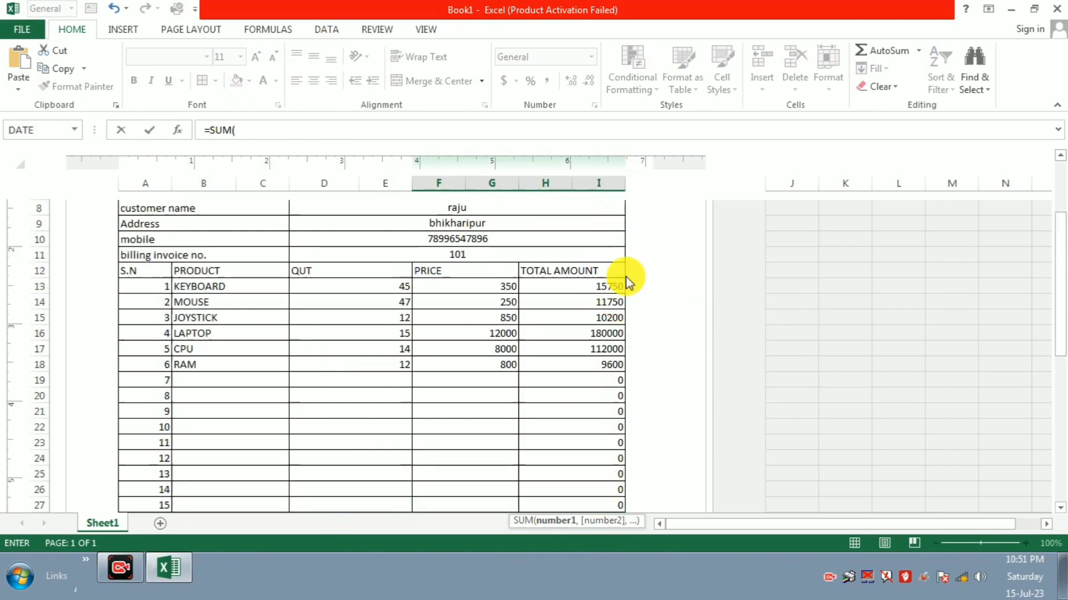
{"action": "left_click_drag", "start_coordinate": [576, 282], "coordinate": [557, 496]}
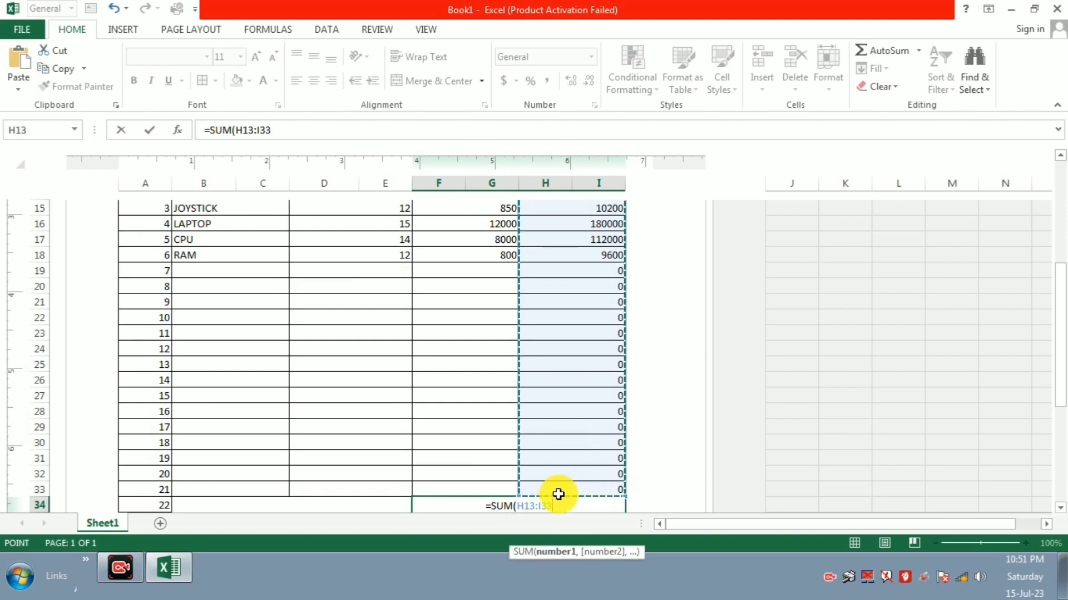
{"action": "type", "text": ")"}
{"action": "key", "text": "Return"}
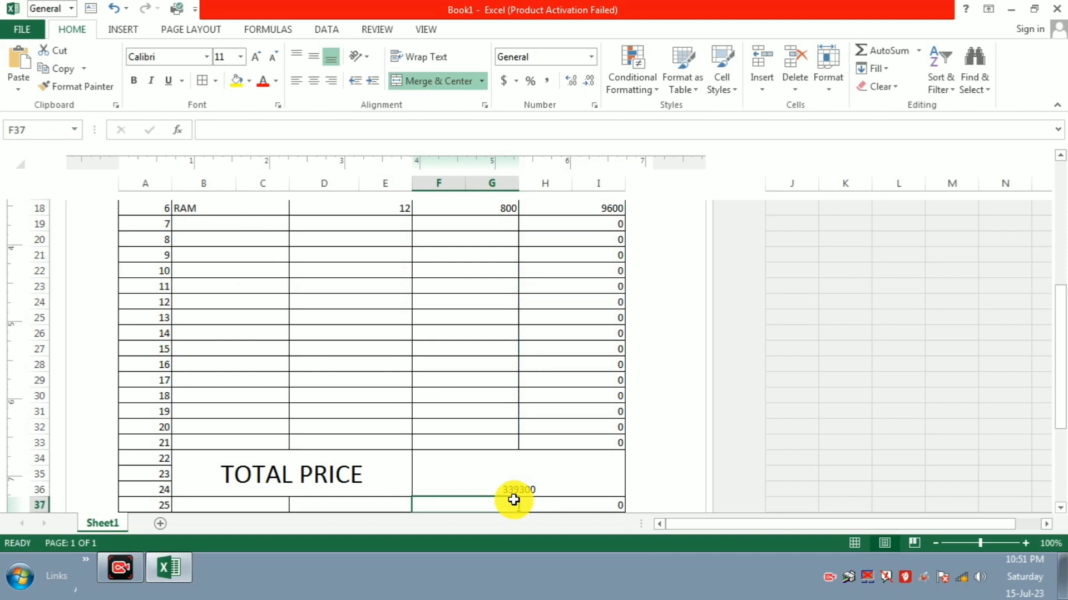
Step: Raise the 339300 total in F34 to 36-point font and apply Middle Align
{"action": "left_click", "coordinate": [557, 479]}
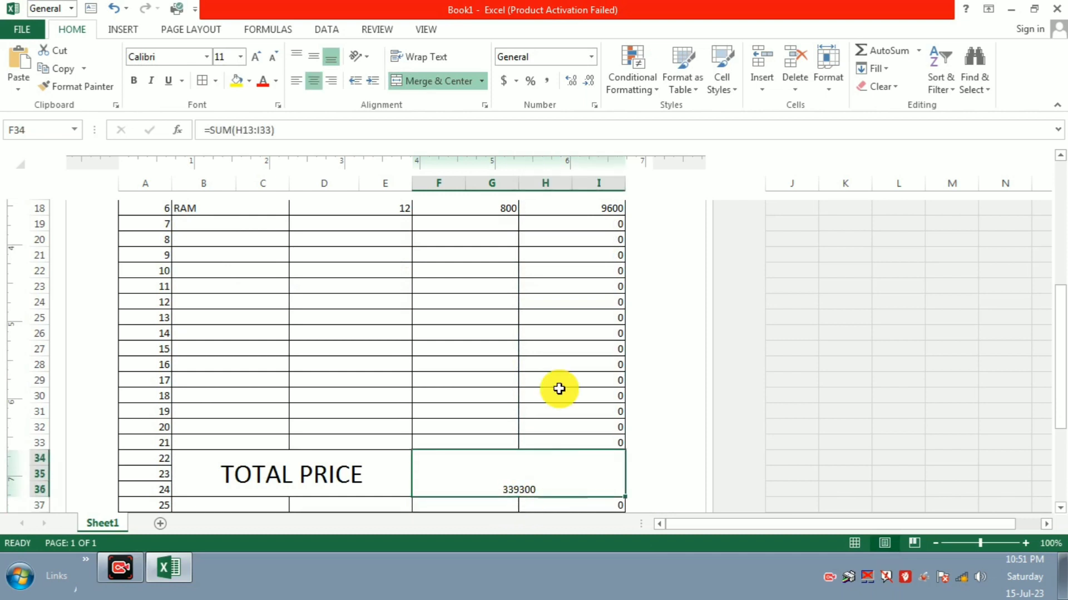
{"action": "left_click", "coordinate": [259, 54]}
{"action": "left_click", "coordinate": [259, 54]}
{"action": "left_click", "coordinate": [259, 54]}
{"action": "left_click", "coordinate": [259, 54]}
{"action": "left_click", "coordinate": [259, 54]}
{"action": "left_click", "coordinate": [259, 54]}
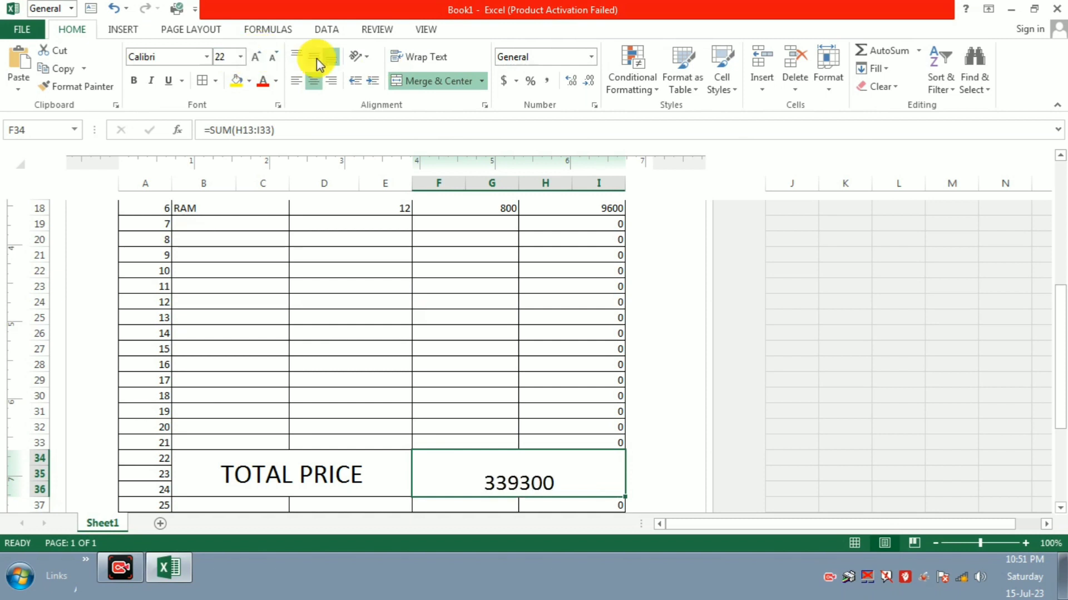
{"action": "left_click", "coordinate": [316, 58]}
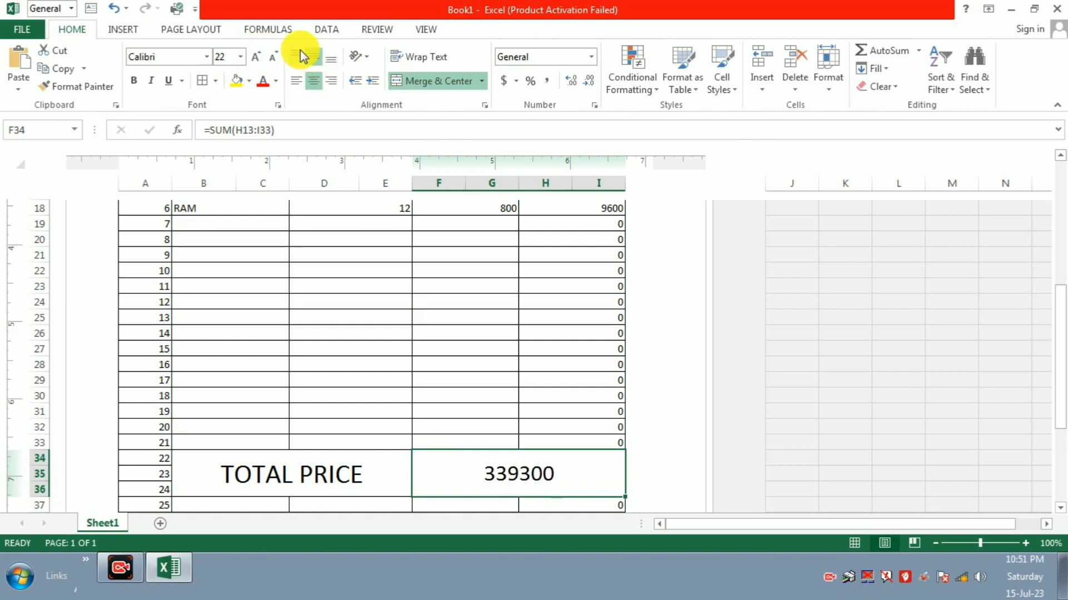
{"action": "left_click", "coordinate": [259, 54]}
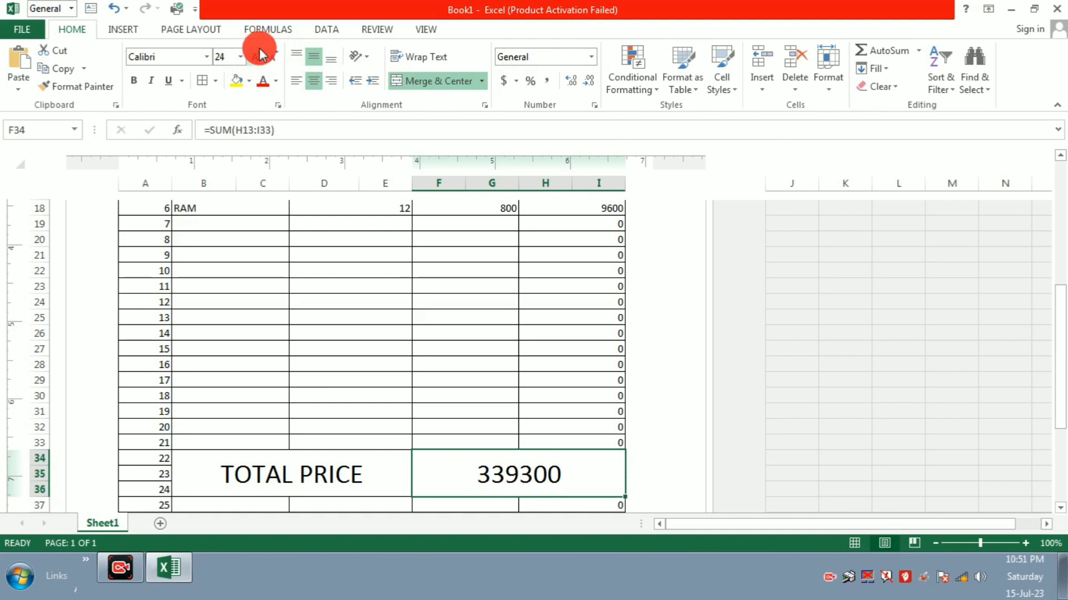
{"action": "left_click", "coordinate": [259, 54]}
{"action": "left_click", "coordinate": [259, 54]}
{"action": "left_click", "coordinate": [259, 50]}
Step: Zoom the sheet out to 80% so the total row fits, then select cell B19
{"action": "scroll", "coordinate": [372, 400], "scroll_direction": "up", "scroll_amount": 1}
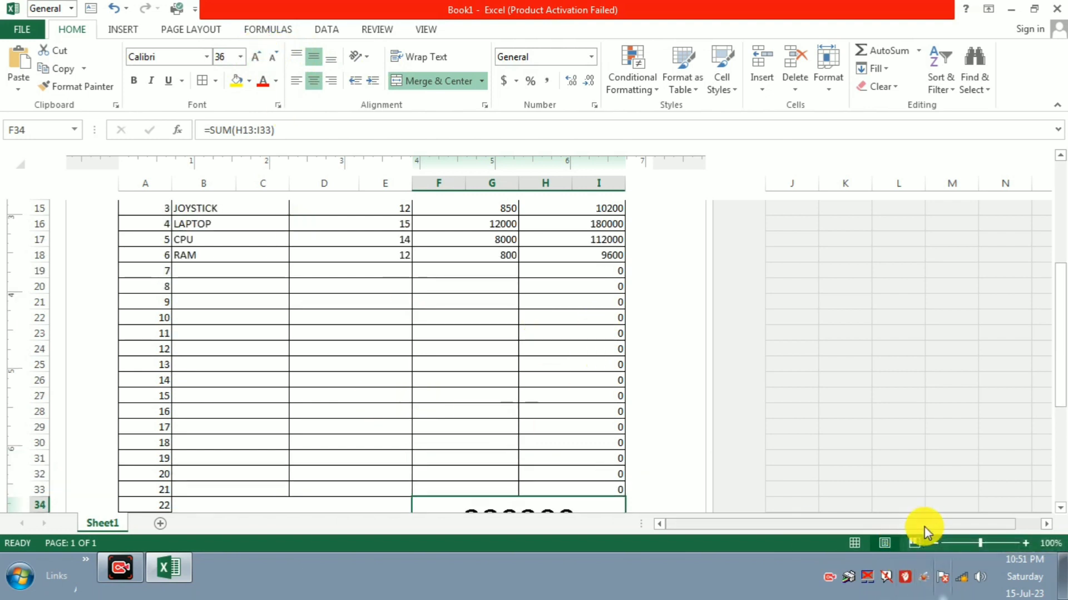
{"action": "left_click", "coordinate": [936, 544]}
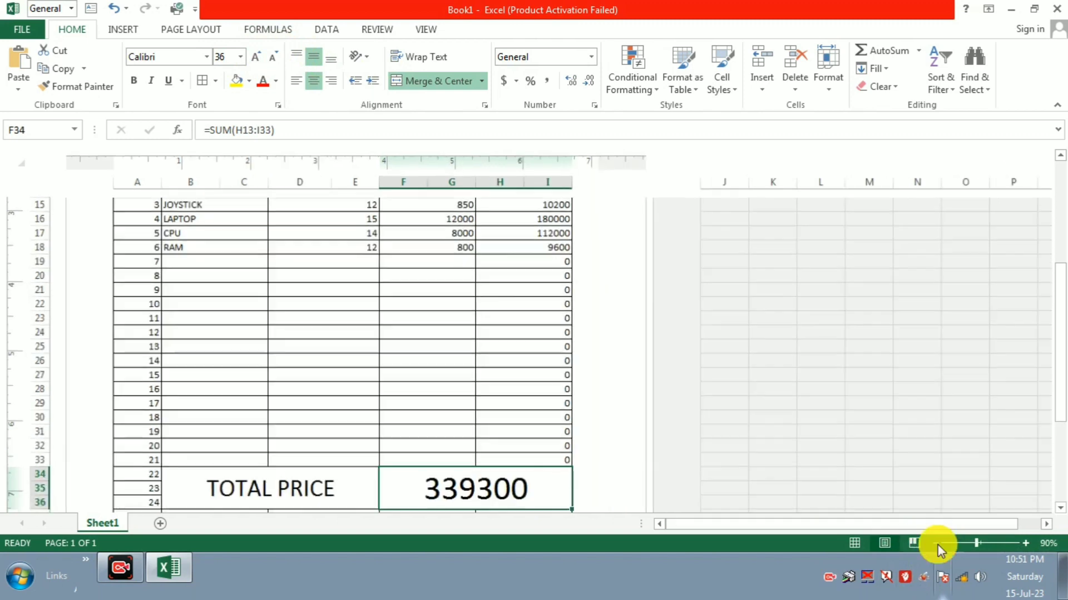
{"action": "left_click", "coordinate": [937, 543]}
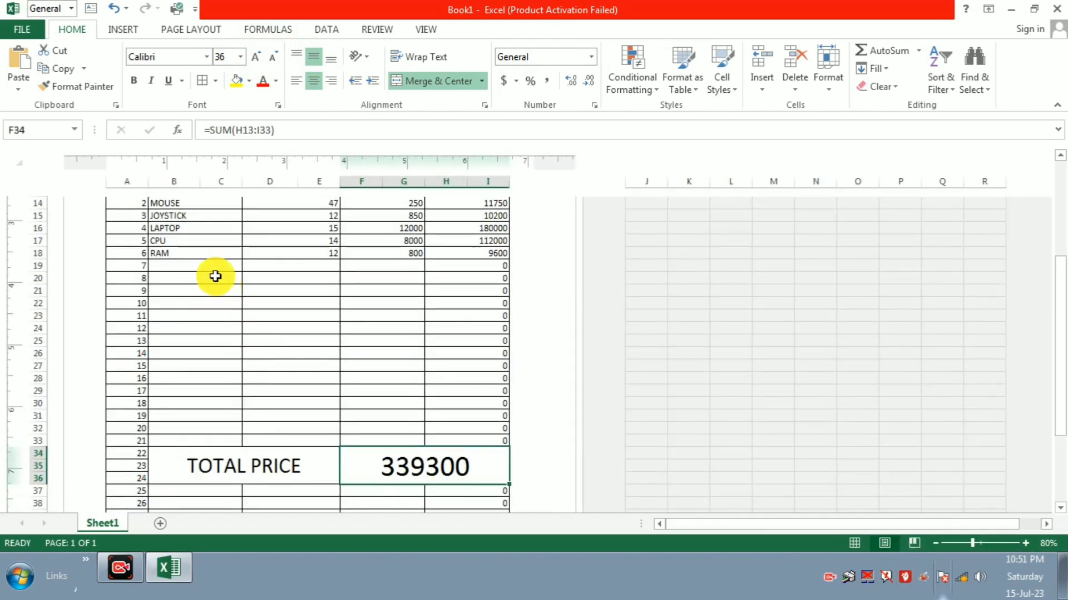
{"action": "left_click", "coordinate": [219, 261]}
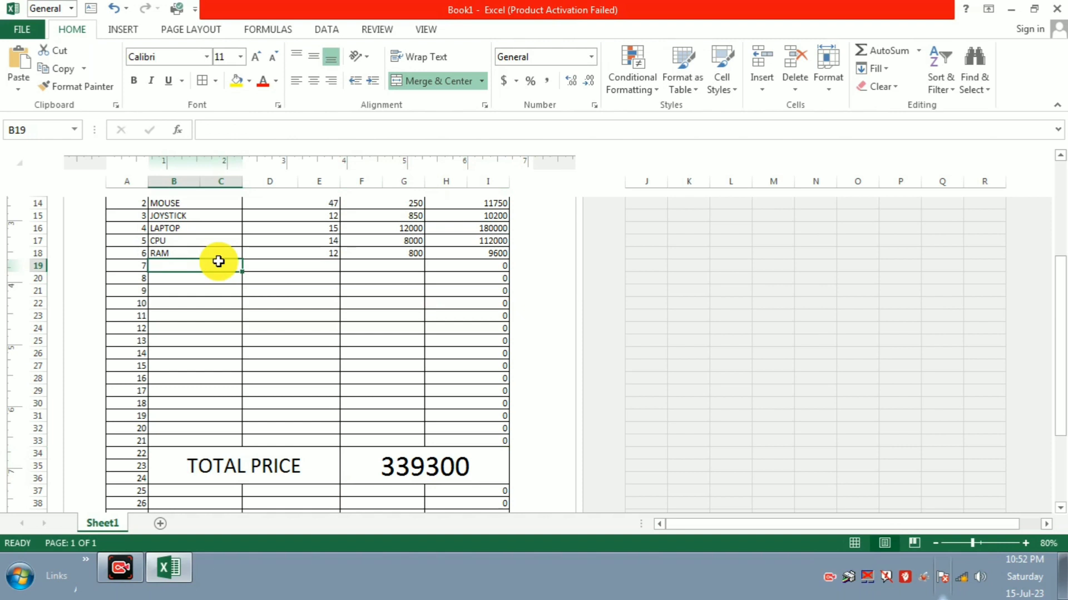
Step: Fill row 19 with item ROM, quantity 88 and price 450
{"action": "type", "text": "ROM"}
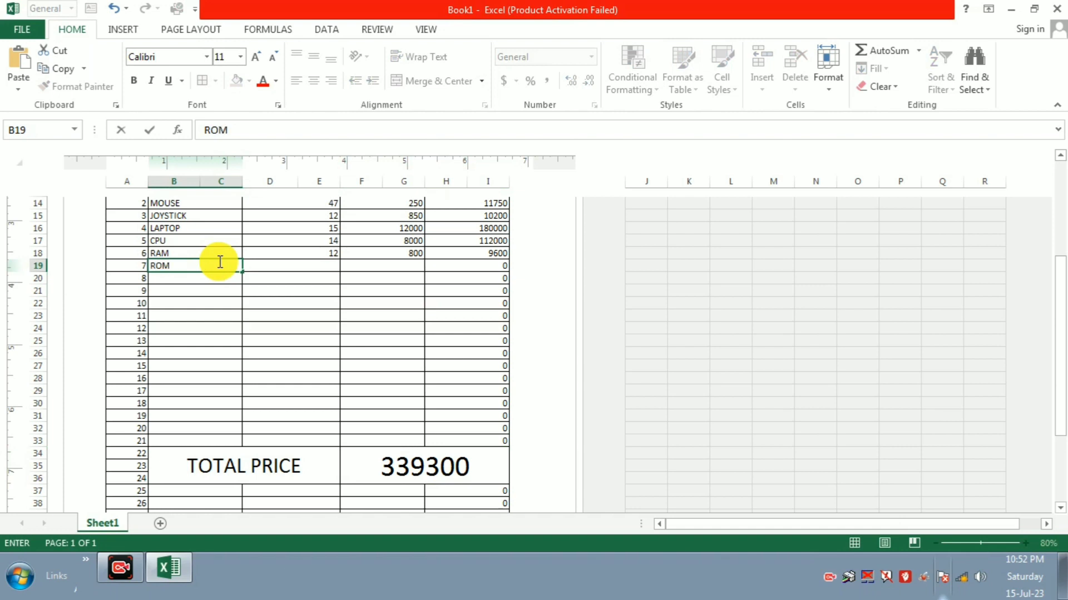
{"action": "key", "text": "Tab"}
{"action": "type", "text": "88"}
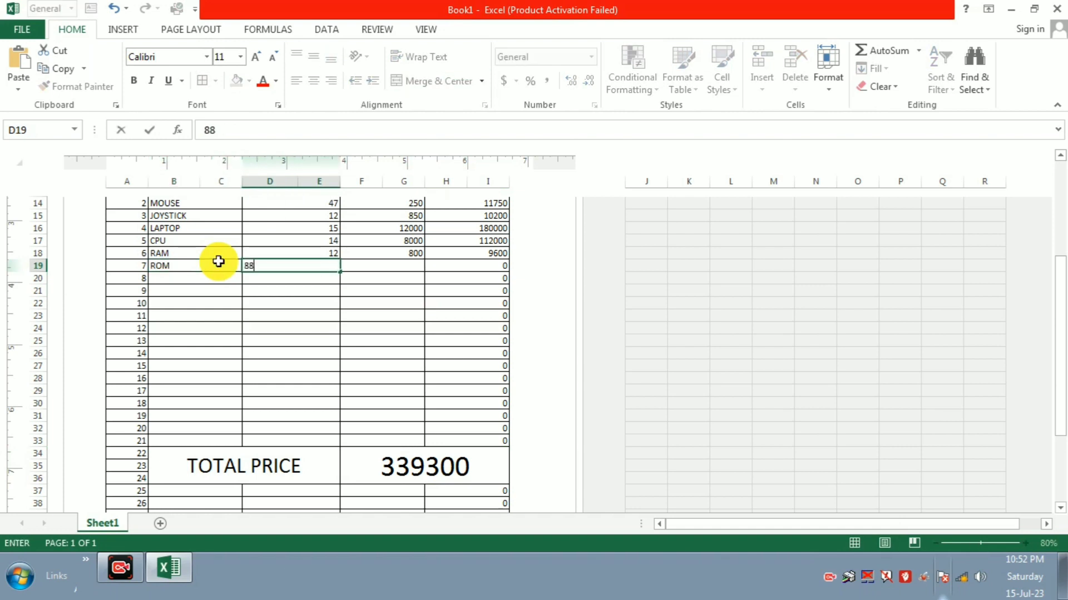
{"action": "key", "text": "Tab"}
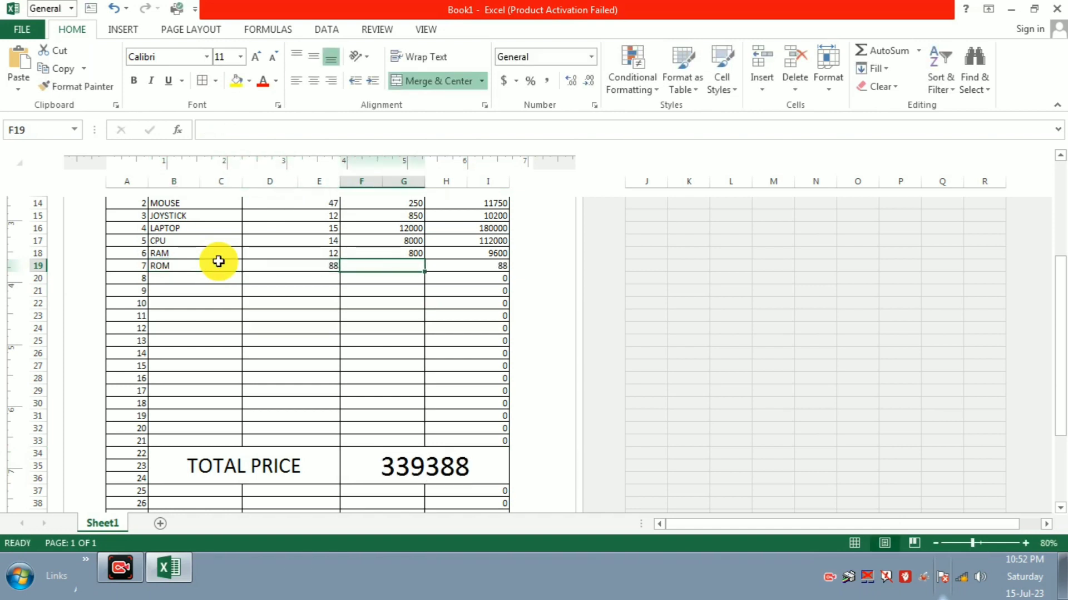
{"action": "type", "text": "450"}
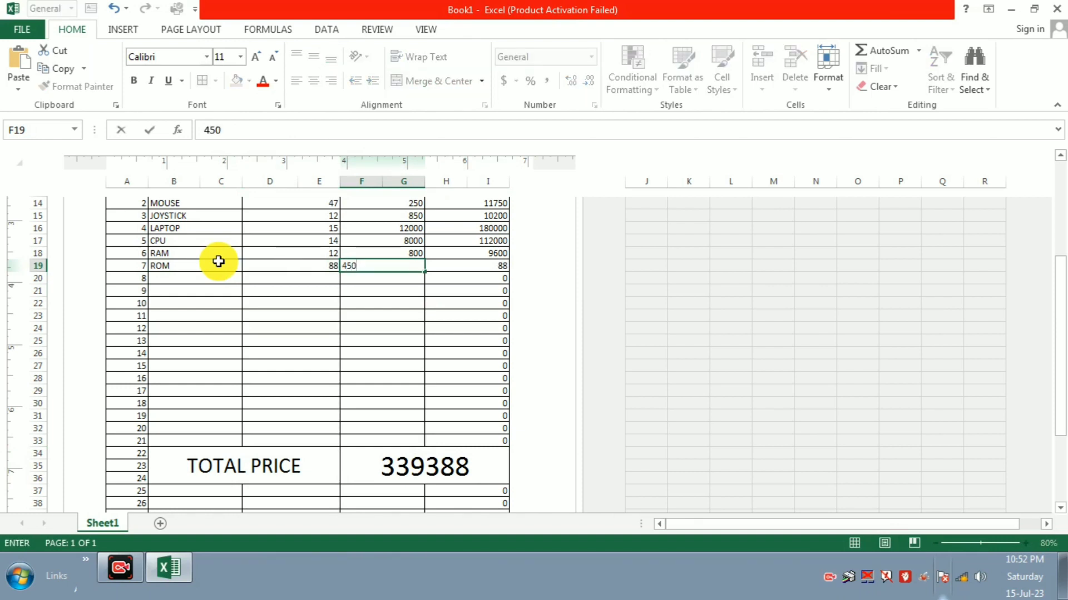
{"action": "key", "text": "Return"}
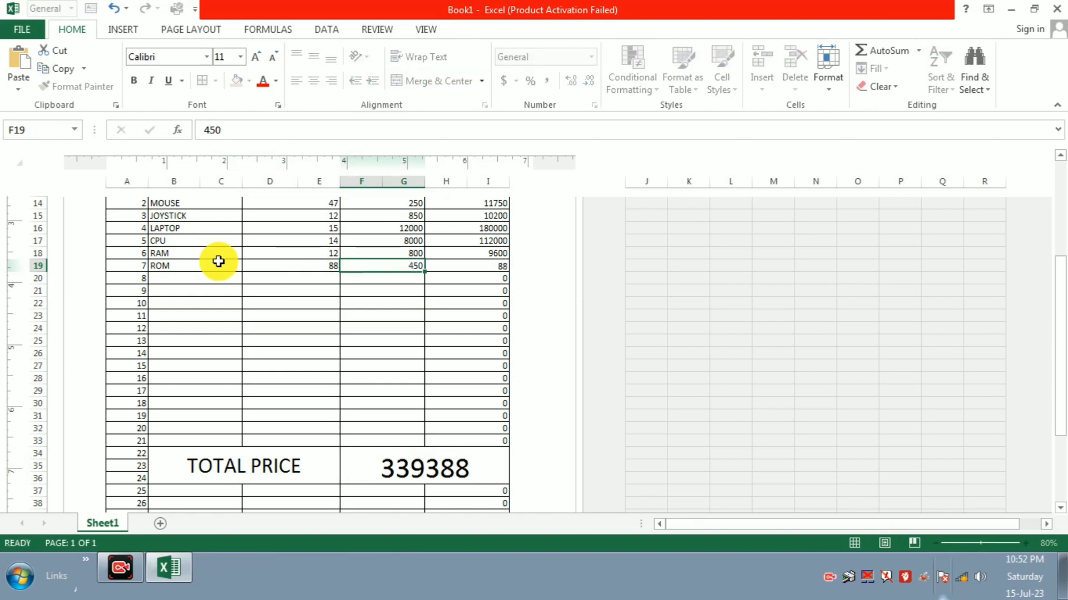
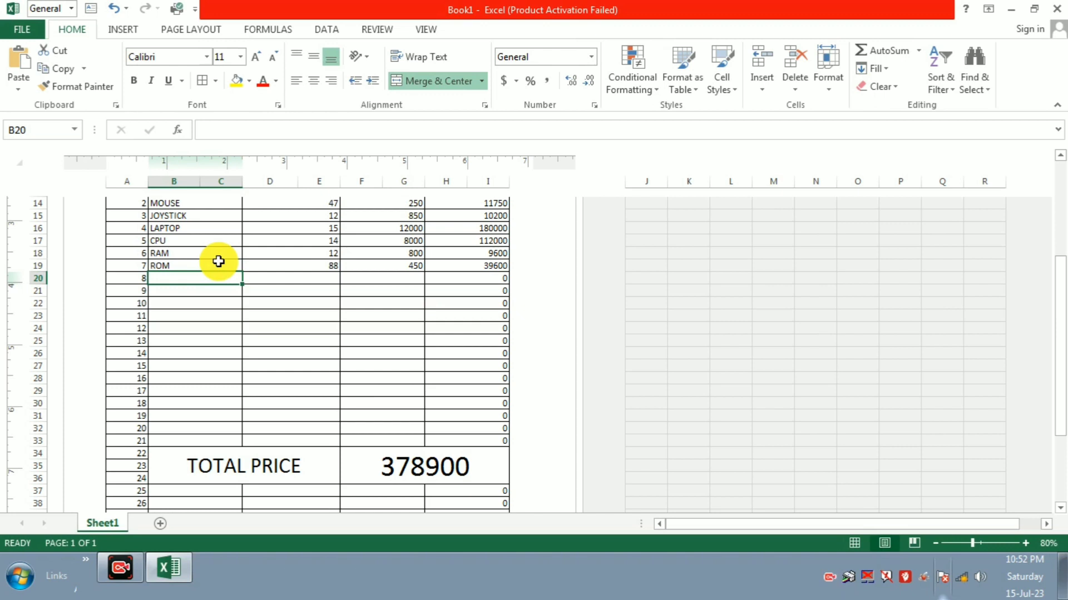
Step: Enter item 8 in row 20: MOBILE, quantity 5, price 15550
{"action": "type", "text": "MO"}
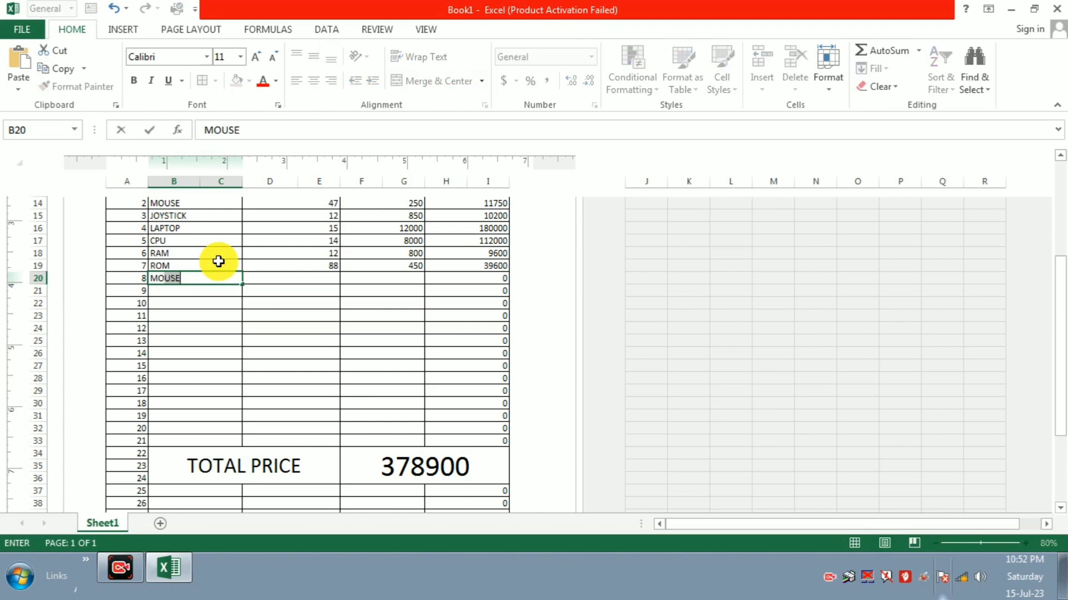
{"action": "type", "text": "BILW"}
{"action": "key", "text": "BackSpace"}
{"action": "type", "text": "E"}
{"action": "key", "text": "Tab"}
{"action": "type", "text": "5"}
{"action": "key", "text": "Tab"}
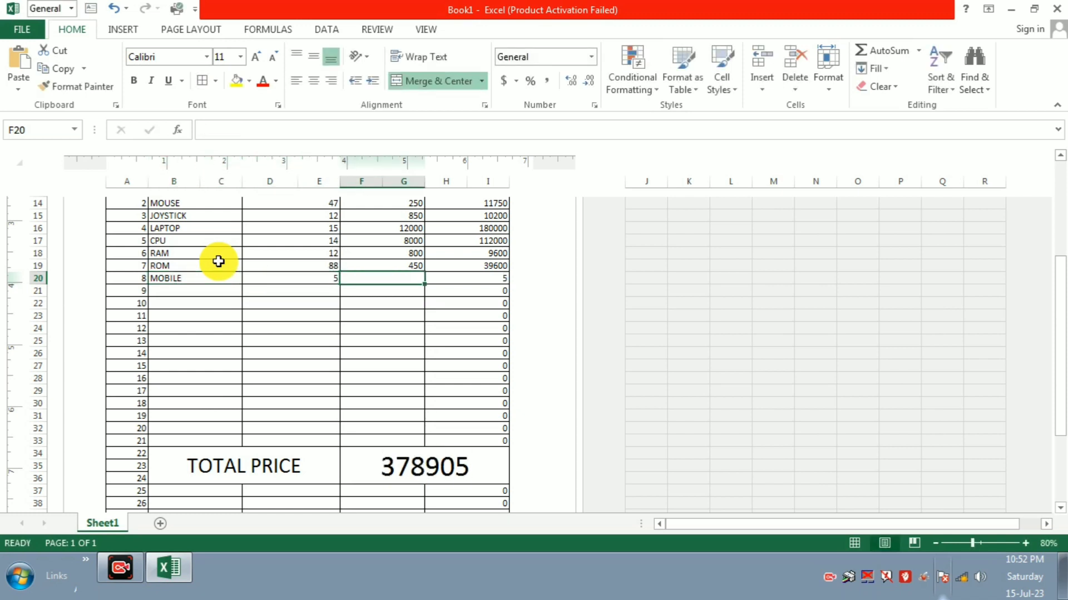
{"action": "type", "text": "15550"}
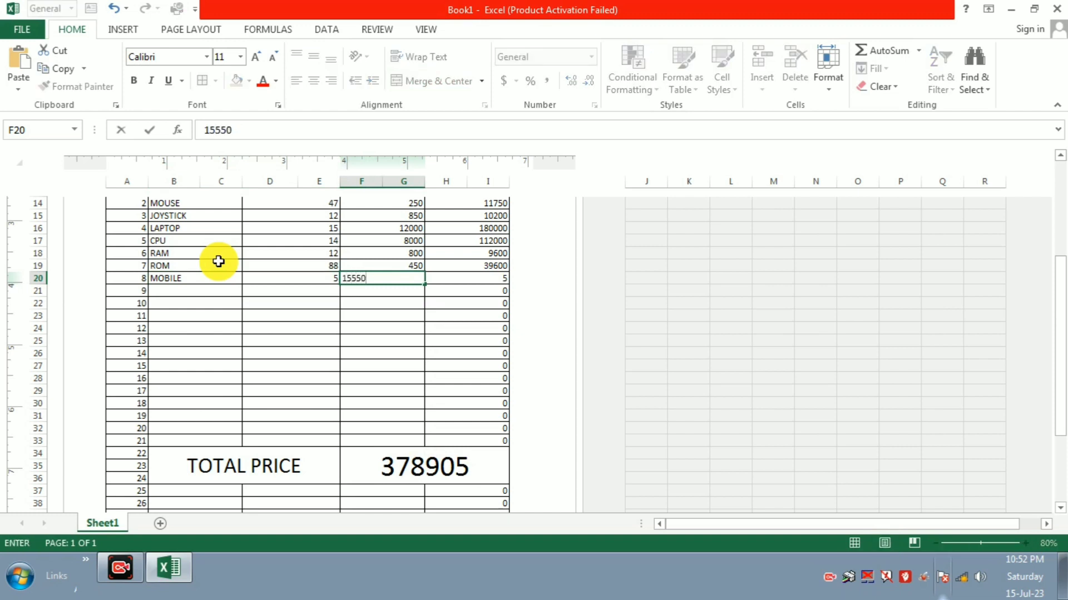
{"action": "key", "text": "Tab"}
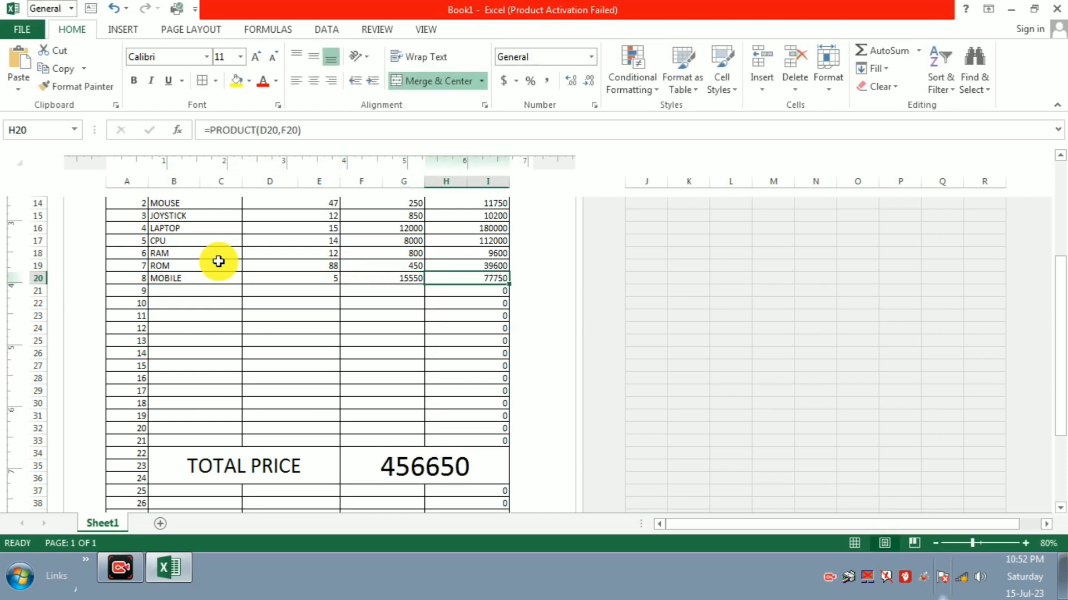
{"action": "key", "text": "Down"}
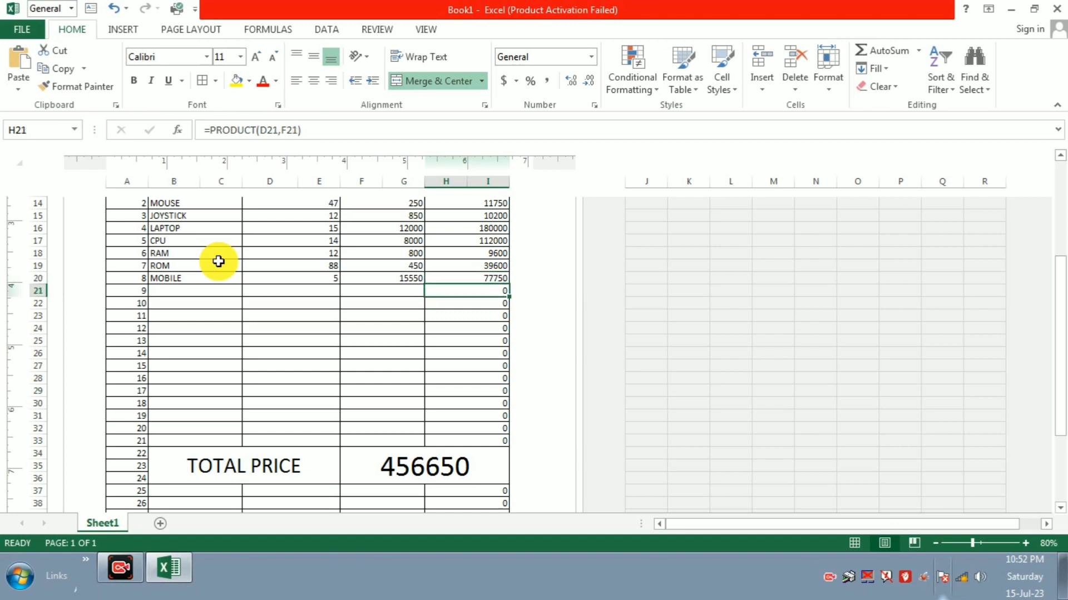
Step: Enter item 9 in row 21: JOYSTICK, quantity 44, price 1500
{"action": "key", "text": "Left"}
{"action": "key", "text": "Left"}
{"action": "key", "text": "Left"}
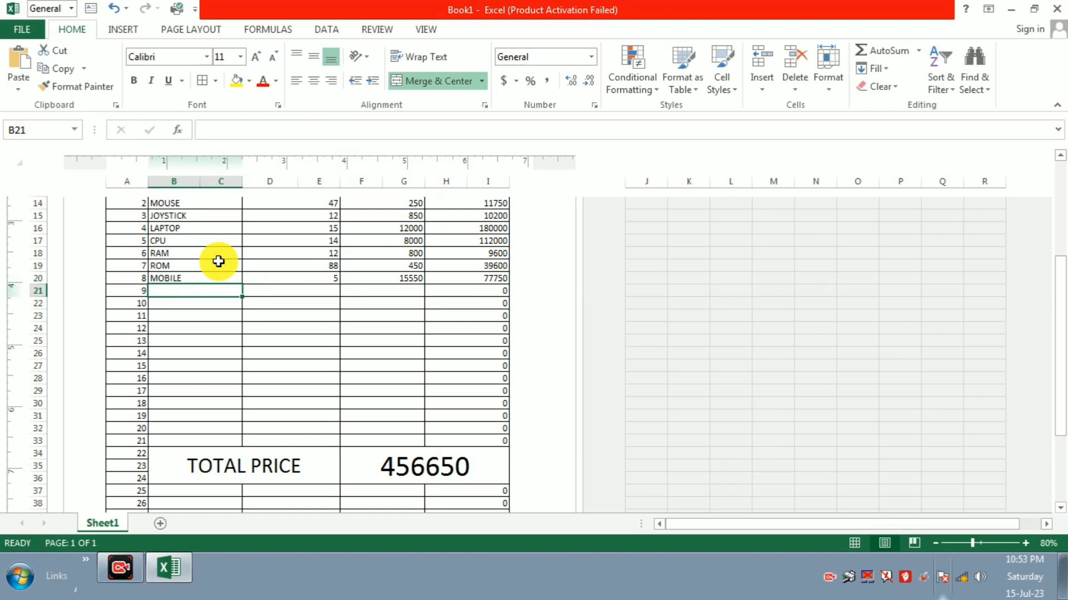
{"action": "type", "text": "JOYSTICK"}
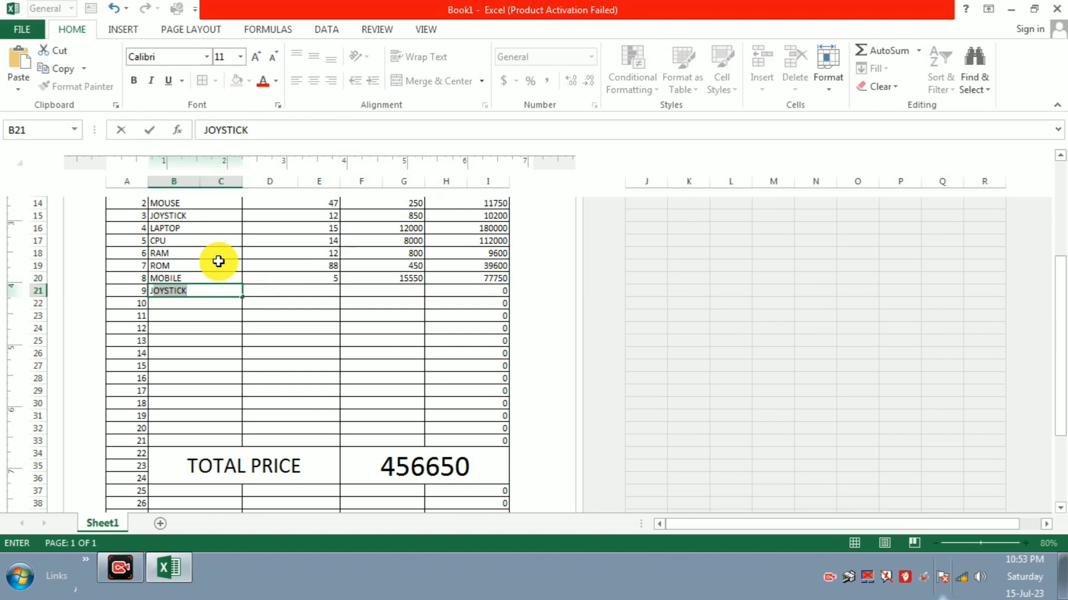
{"action": "key", "text": "Tab"}
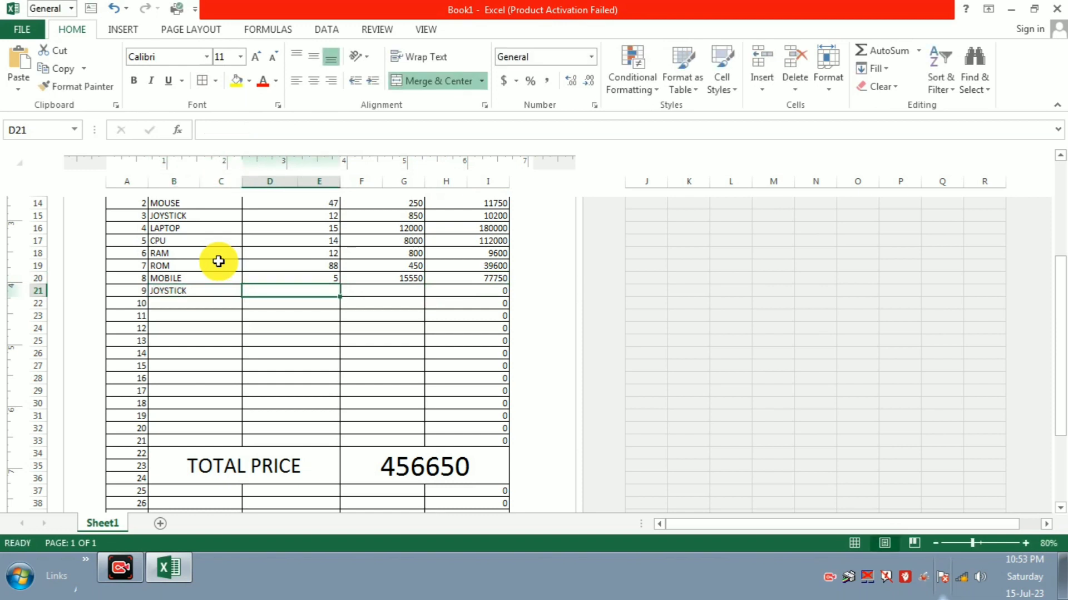
{"action": "type", "text": "44"}
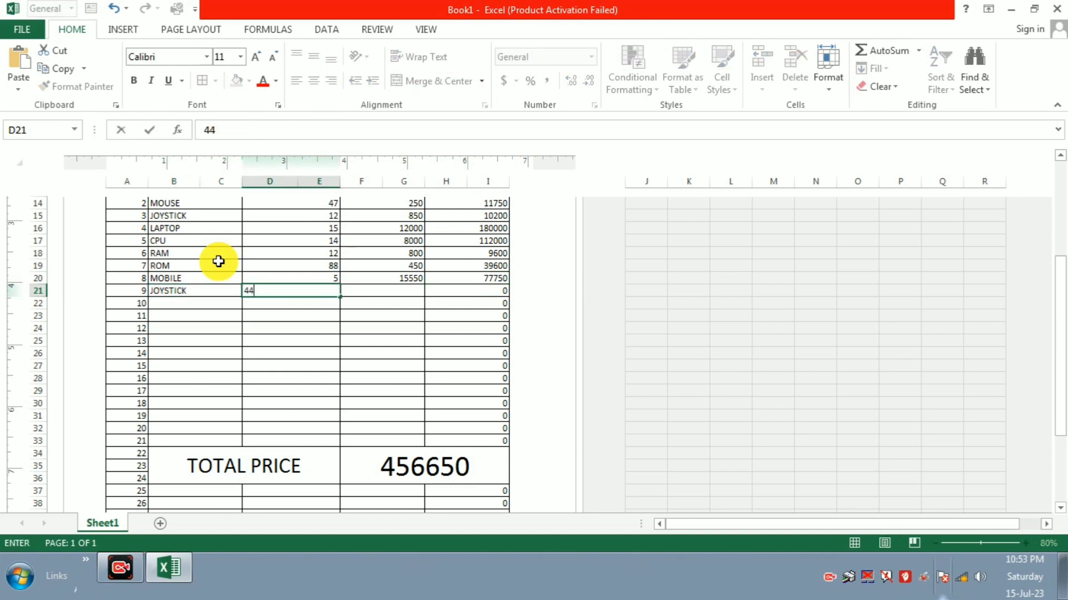
{"action": "key", "text": "Tab"}
{"action": "type", "text": "1500"}
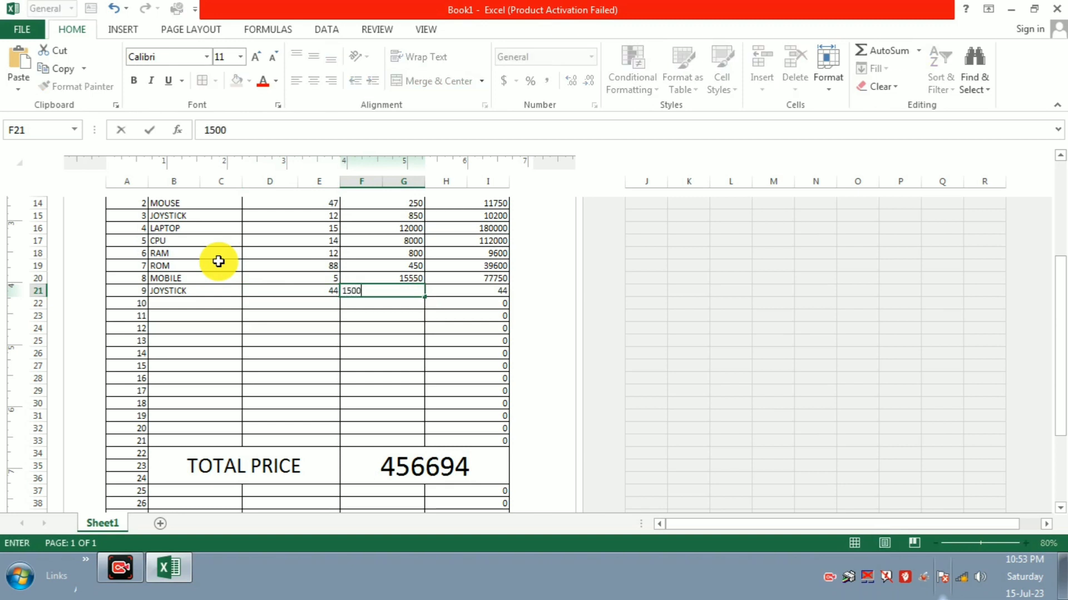
{"action": "key", "text": "Return"}
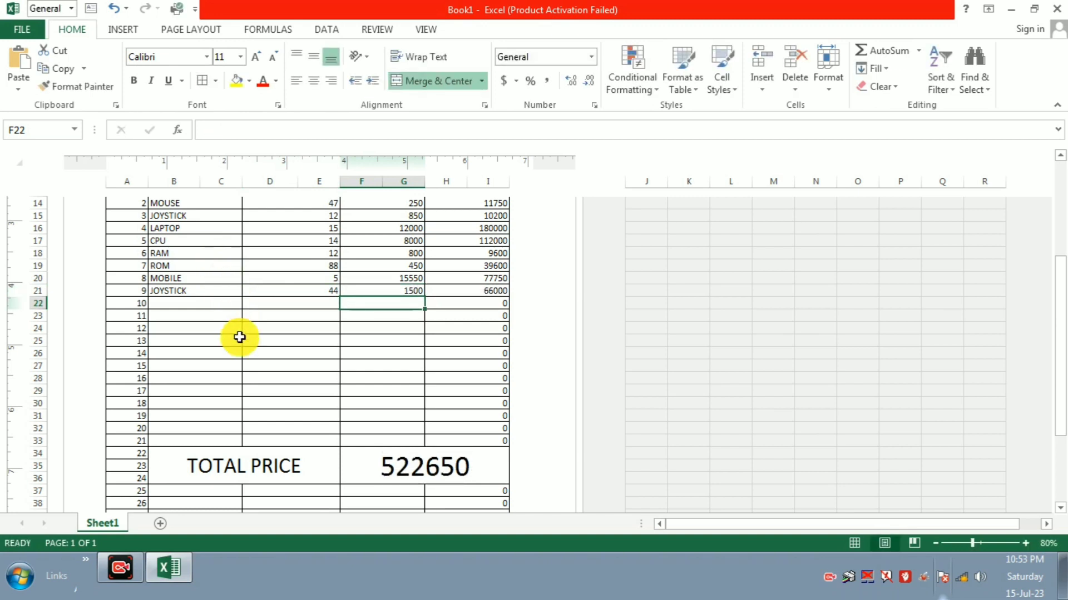
{"action": "scroll", "coordinate": [252, 352], "scroll_direction": "down", "scroll_amount": 3}
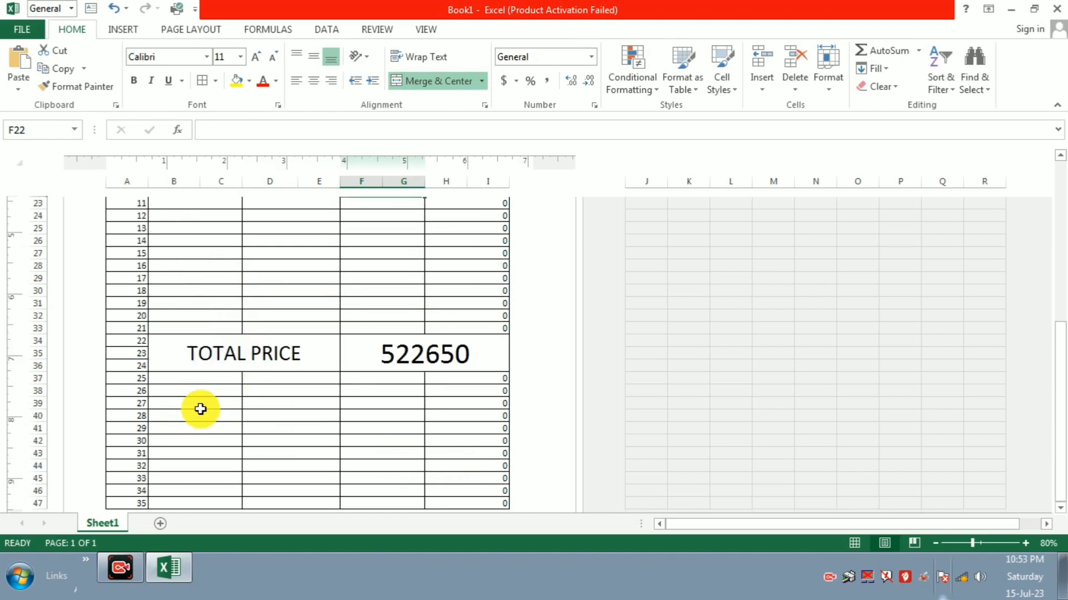
Step: Delete the leftover serial numbers and zeros in A37:I47 below the total
{"action": "left_click_drag", "start_coordinate": [124, 382], "coordinate": [454, 502]}
{"action": "key", "text": "Delete"}
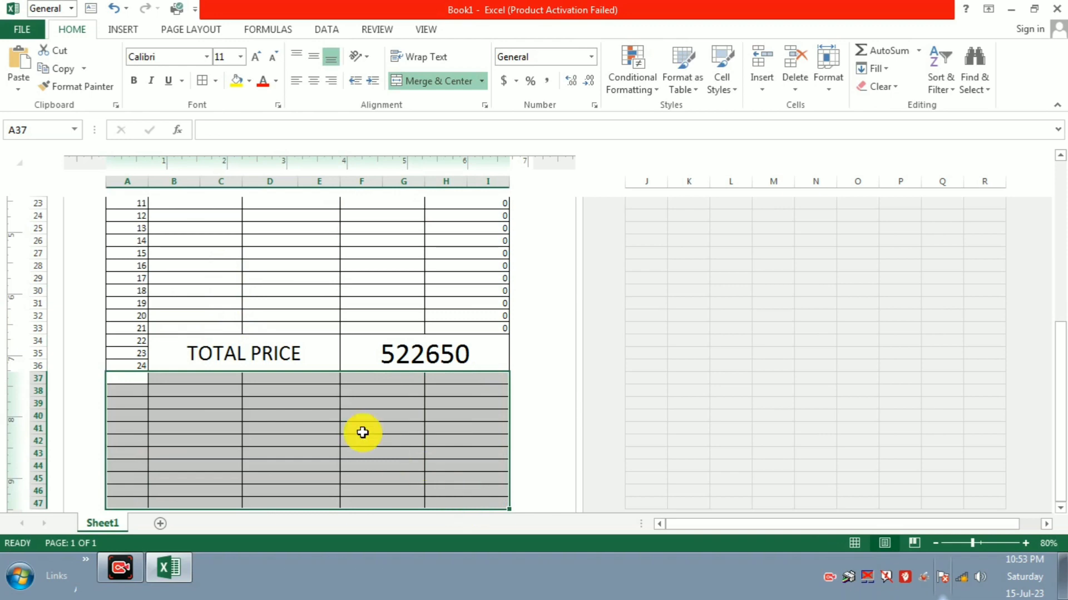
{"action": "scroll", "coordinate": [363, 433], "scroll_direction": "up", "scroll_amount": 8}
{"action": "left_click_drag", "start_coordinate": [365, 379], "coordinate": [366, 374]}
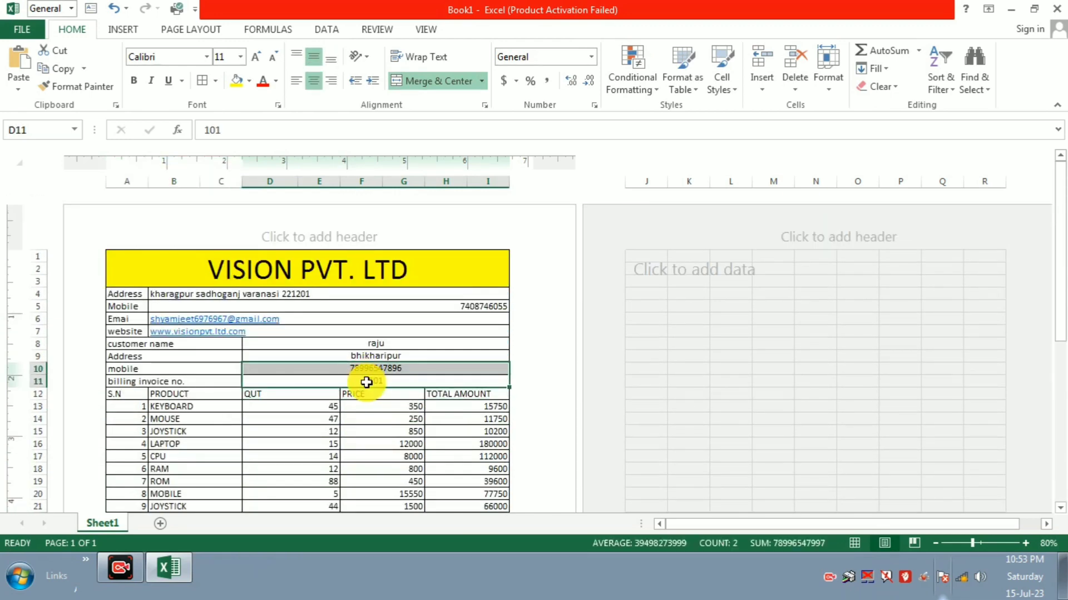
{"action": "scroll", "coordinate": [366, 382], "scroll_direction": "down", "scroll_amount": 2}
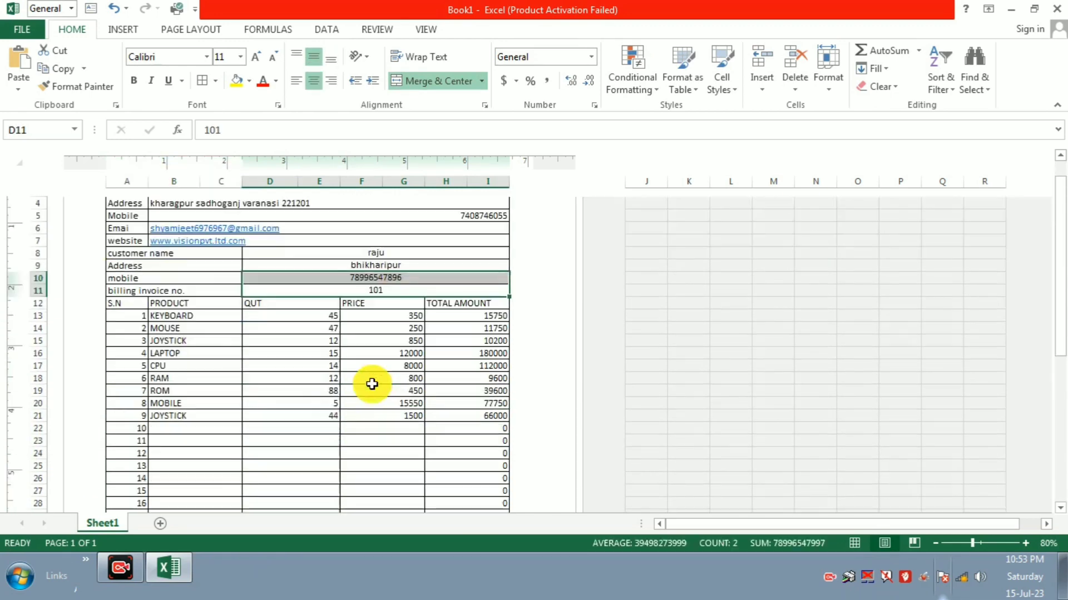
Step: Set the sheet zoom back to 100%
{"action": "left_click", "coordinate": [980, 543]}
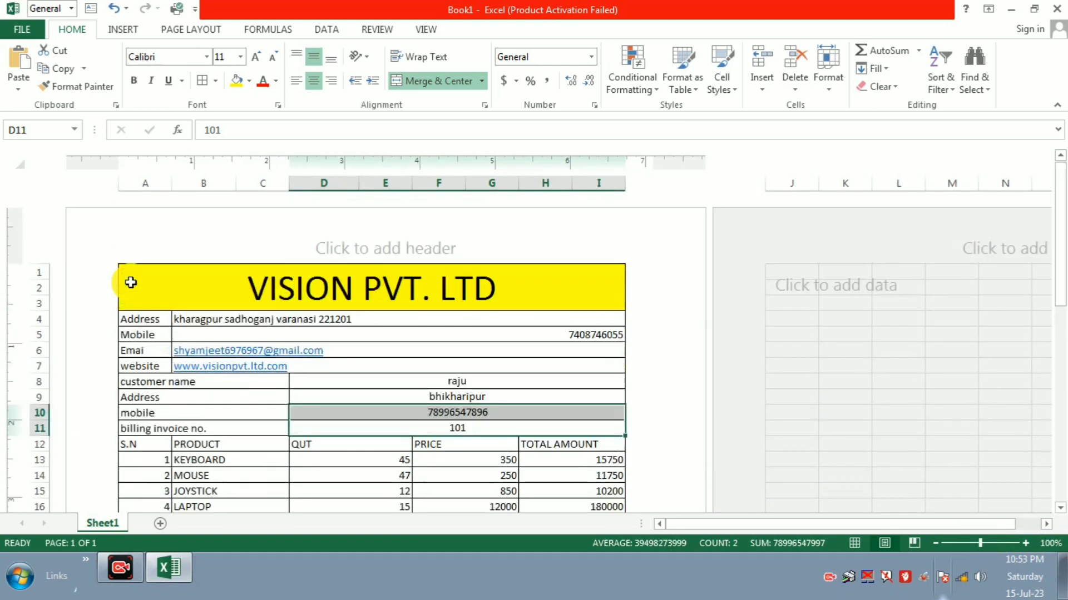
{"action": "scroll", "coordinate": [126, 282], "scroll_direction": "up", "scroll_amount": 3}
{"action": "scroll", "coordinate": [213, 339], "scroll_direction": "down", "scroll_amount": 2}
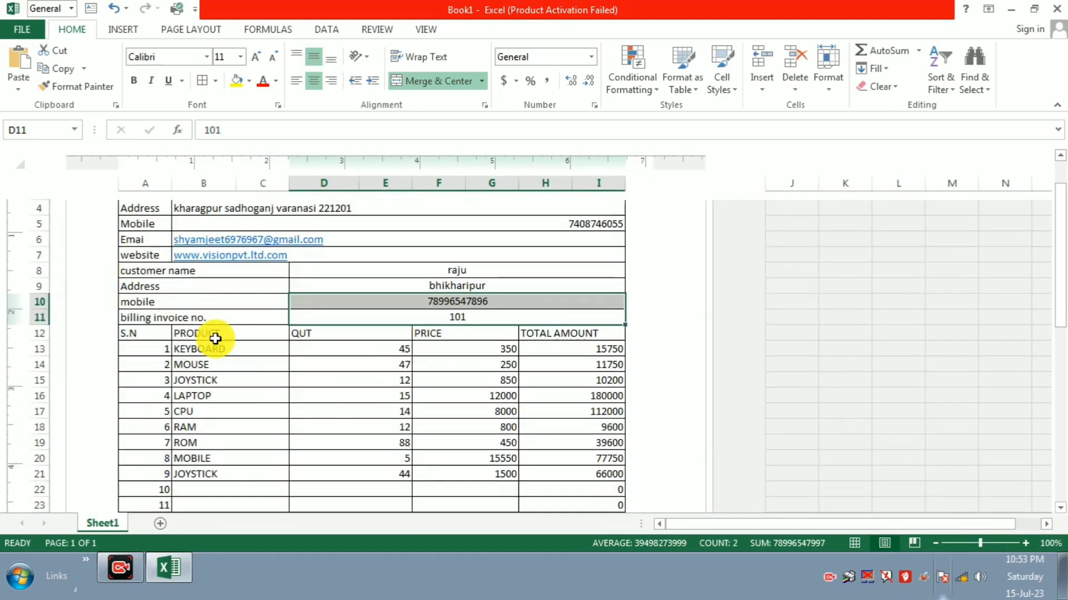
Step: Apply the green Good cell style to the A12:I12 item headers
{"action": "left_click", "coordinate": [132, 333]}
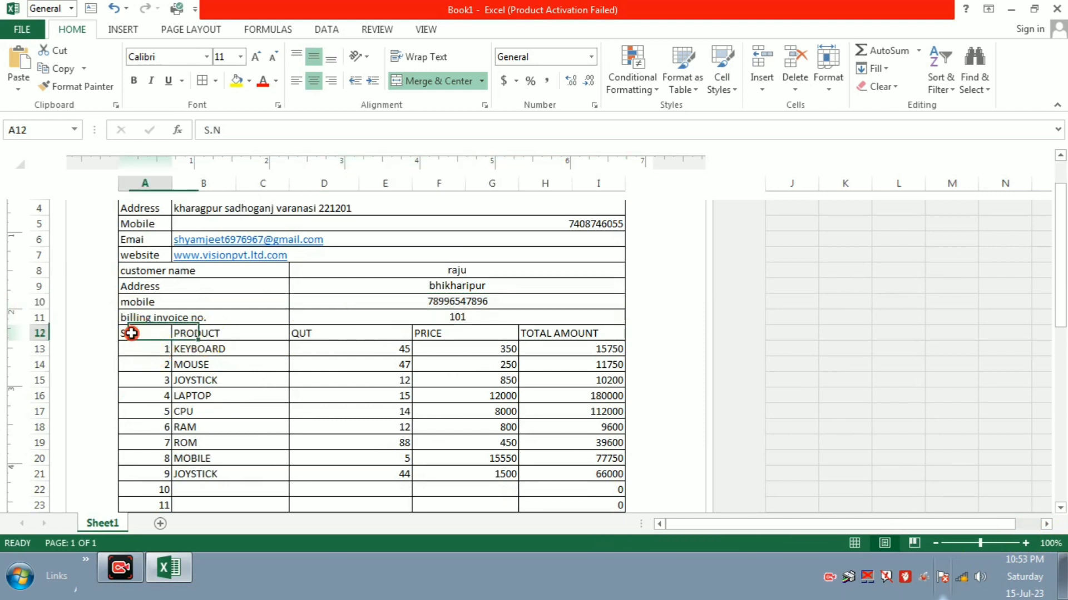
{"action": "key", "text": "shift+Right"}
{"action": "key", "text": "shift+Right"}
{"action": "key", "text": "shift+Right"}
{"action": "key", "text": "shift+Right"}
{"action": "key", "text": "shift+Right"}
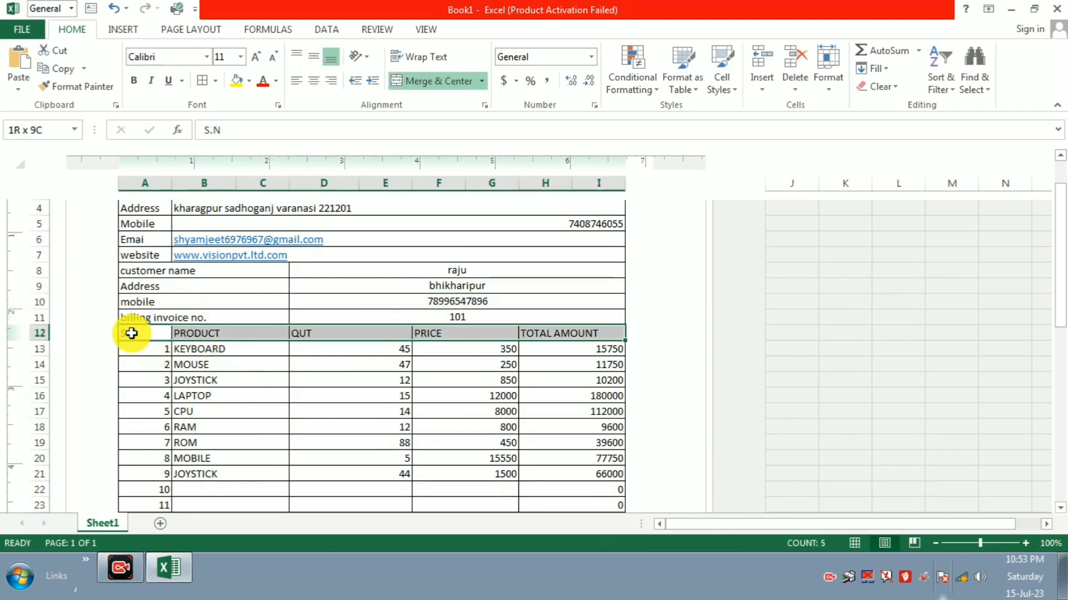
{"action": "key", "text": "shift+Left"}
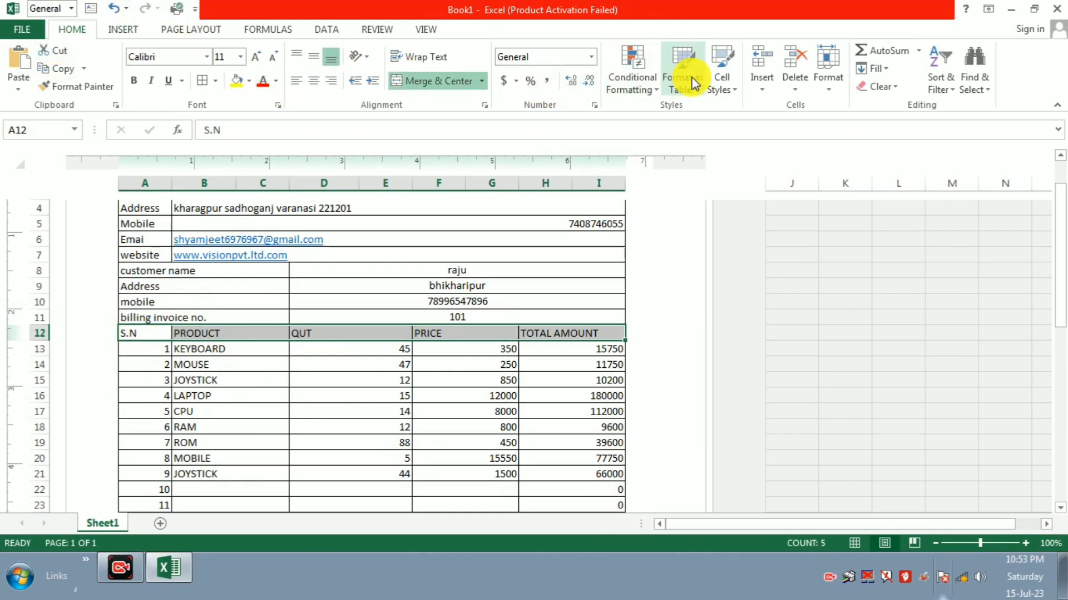
{"action": "left_click", "coordinate": [730, 94]}
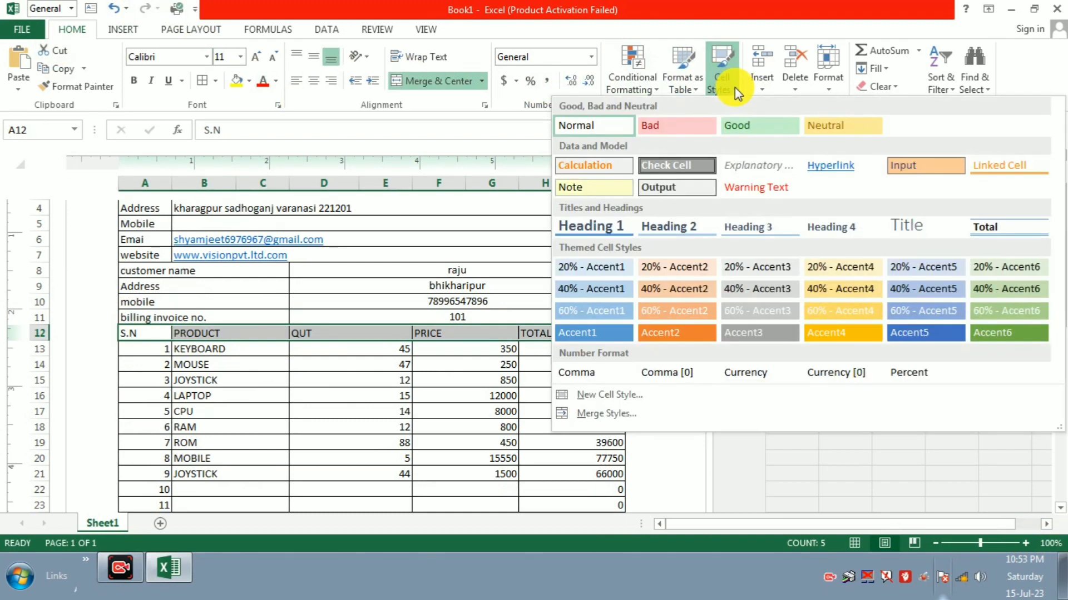
{"action": "left_click", "coordinate": [751, 128]}
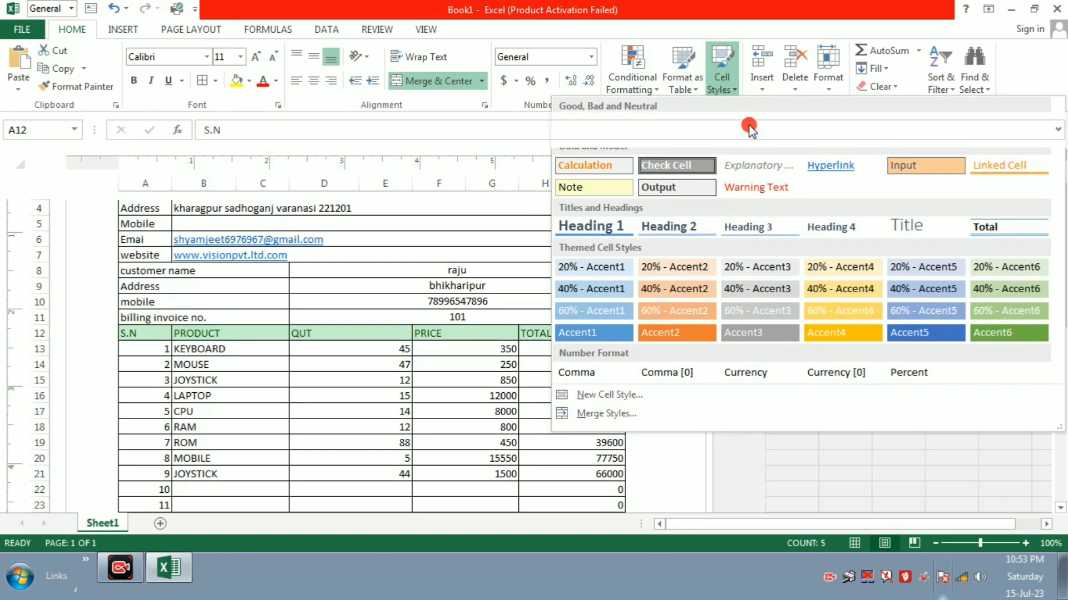
{"action": "left_click", "coordinate": [550, 374]}
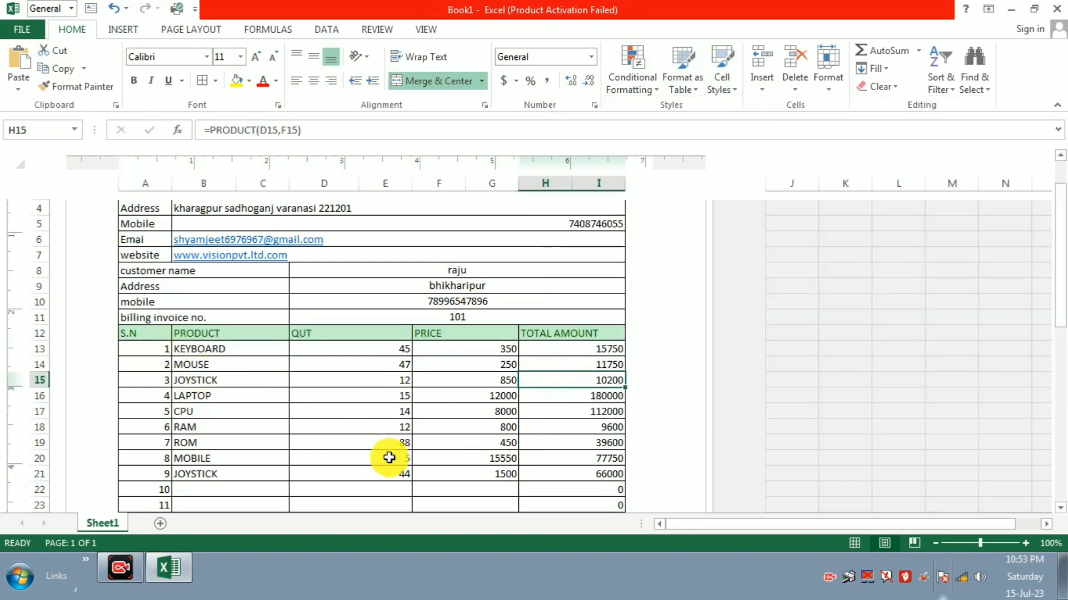
Step: Style the TOTAL PRICE label Neutral and the 522650 total Good
{"action": "scroll", "coordinate": [390, 458], "scroll_direction": "down", "scroll_amount": 5}
{"action": "left_click", "coordinate": [265, 465]}
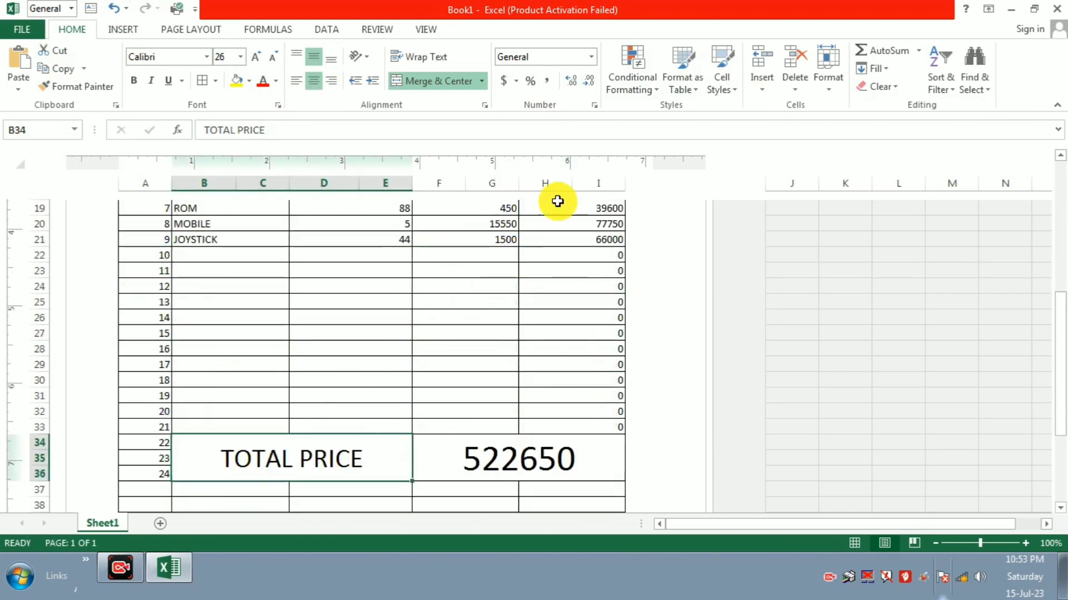
{"action": "left_click", "coordinate": [723, 84]}
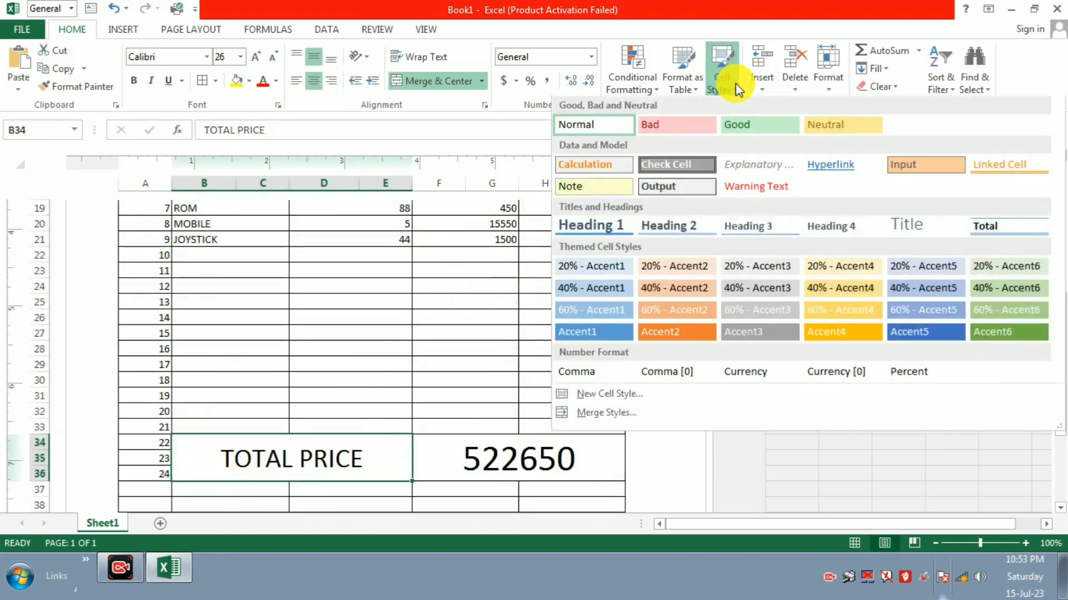
{"action": "left_click", "coordinate": [827, 128]}
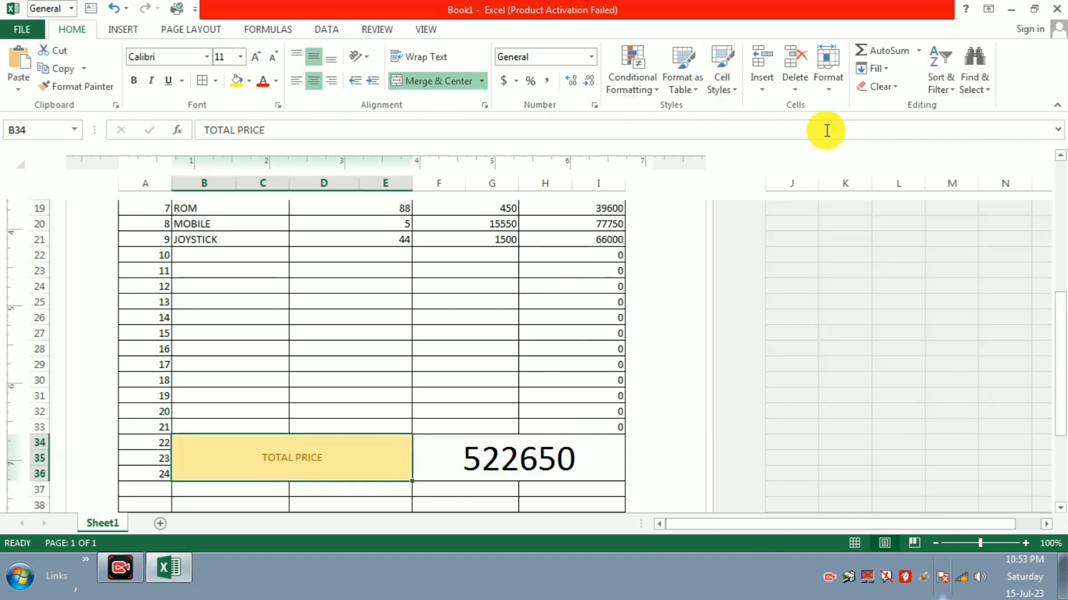
{"action": "left_click", "coordinate": [503, 455]}
{"action": "left_click", "coordinate": [740, 91]}
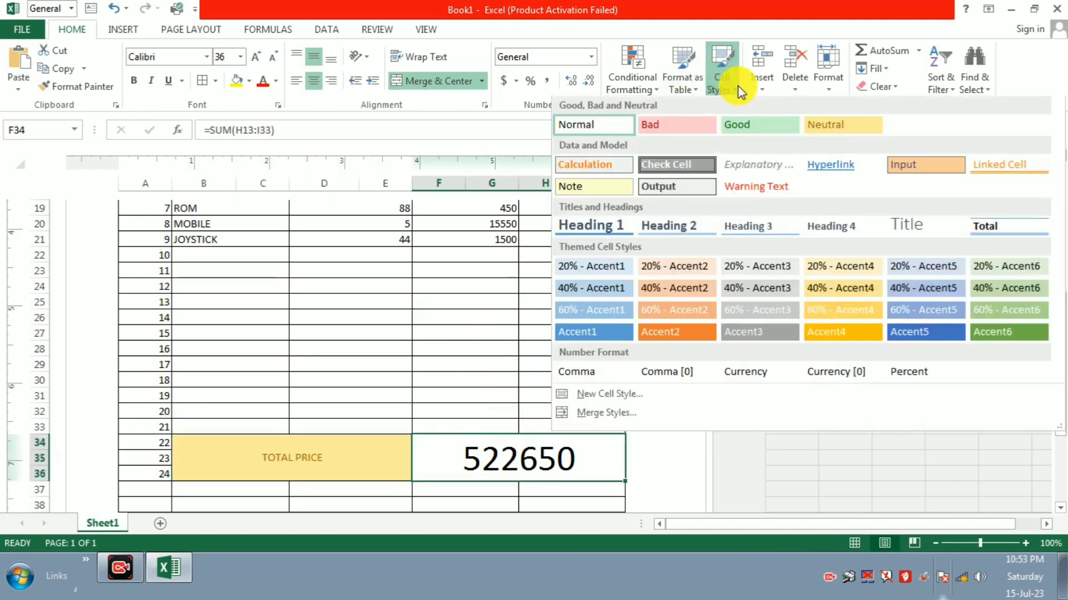
{"action": "left_click", "coordinate": [763, 126]}
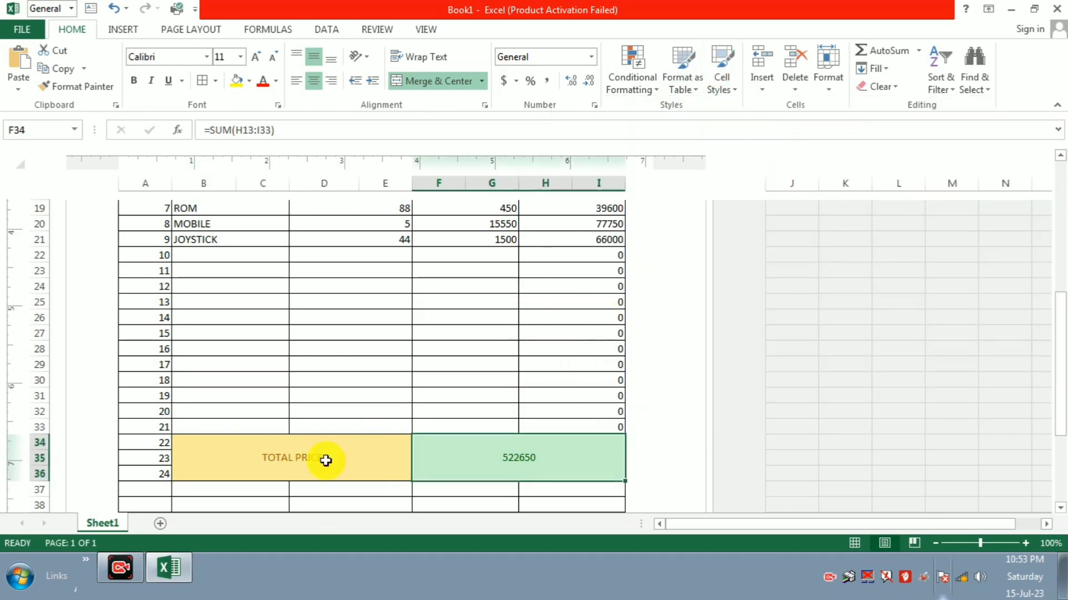
{"action": "scroll", "coordinate": [324, 460], "scroll_direction": "up", "scroll_amount": 2}
{"action": "scroll", "coordinate": [238, 288], "scroll_direction": "up", "scroll_amount": 3}
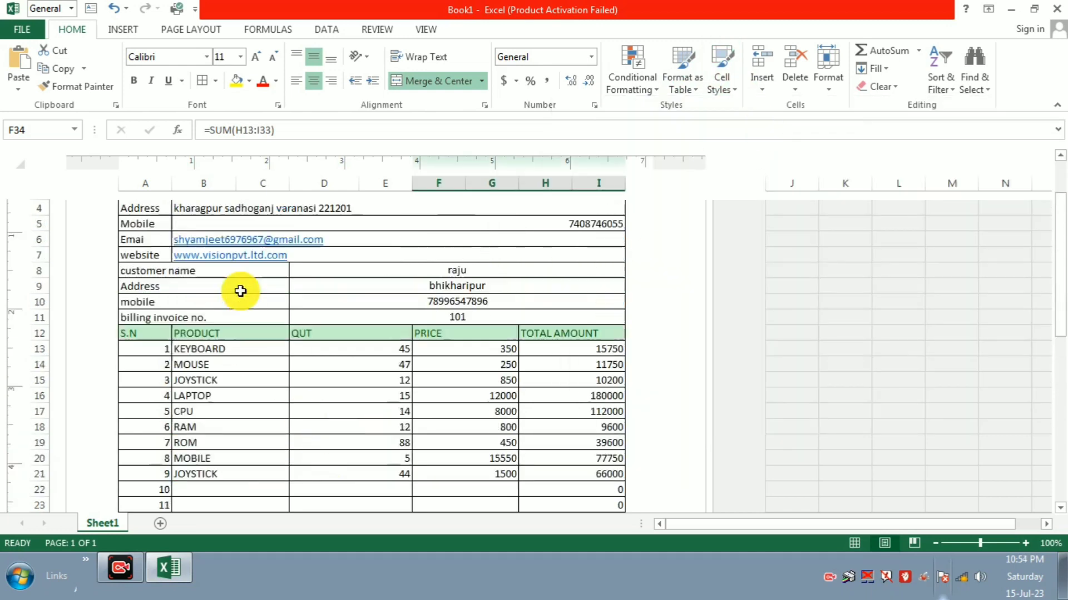
Step: Apply the orange Input cell style to the Address, Mobile, Emai and website labels
{"action": "left_click_drag", "start_coordinate": [145, 320], "coordinate": [143, 368]}
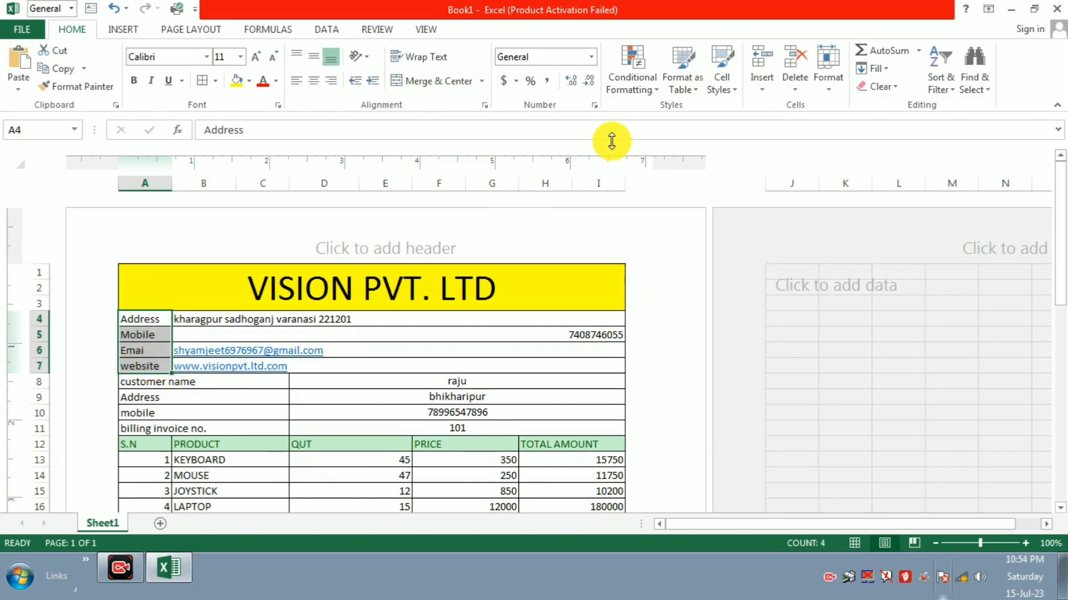
{"action": "left_click", "coordinate": [735, 86]}
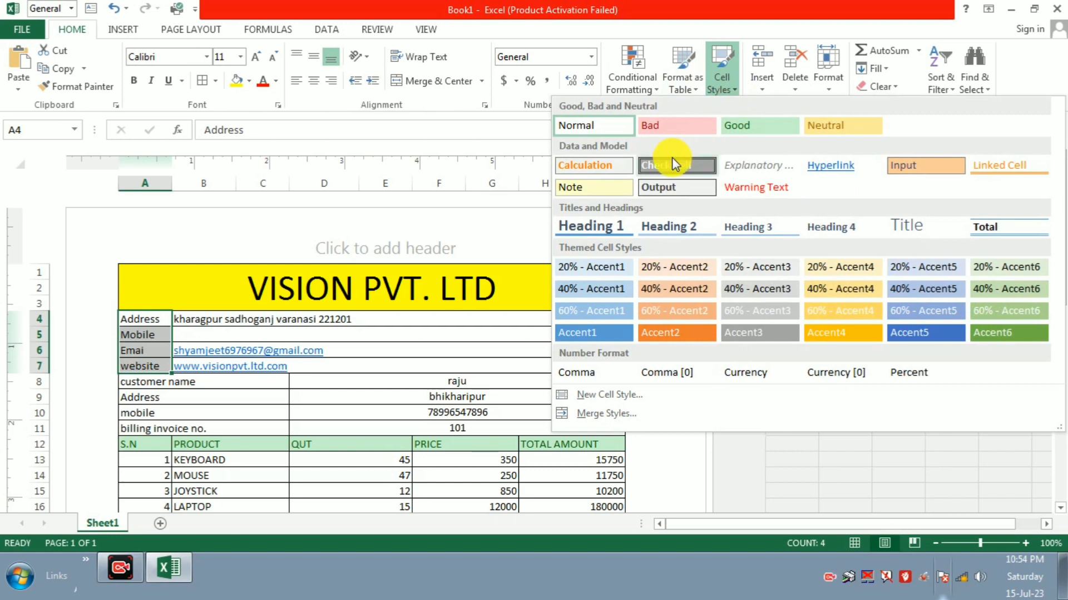
{"action": "left_click", "coordinate": [901, 177]}
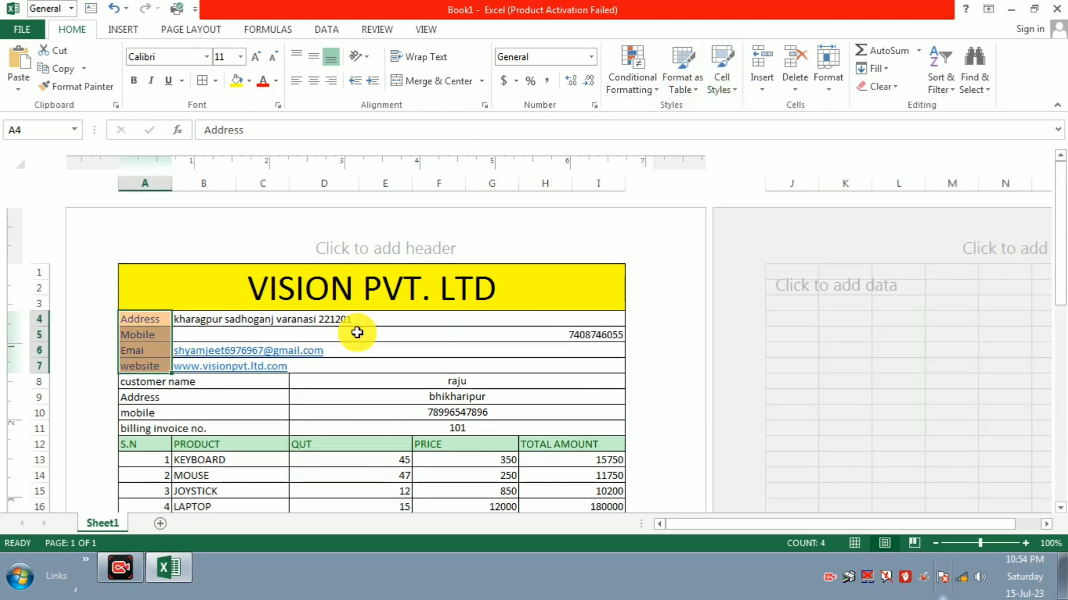
{"action": "left_click", "coordinate": [291, 346]}
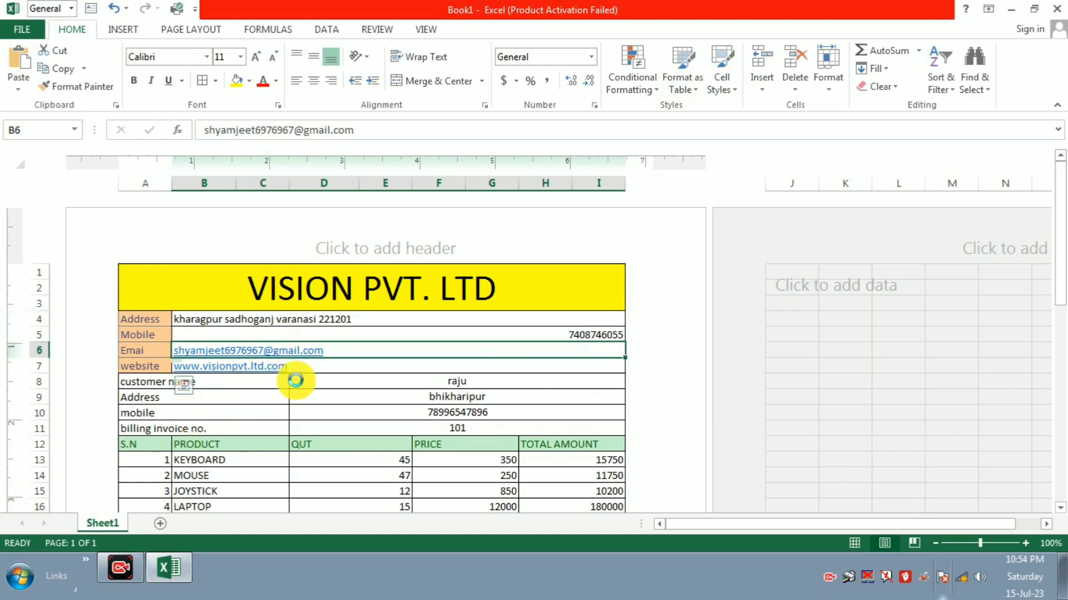
Step: Apply the yellow Neutral cell style to the customer-detail labels in A8:C11
{"action": "left_click", "coordinate": [345, 384]}
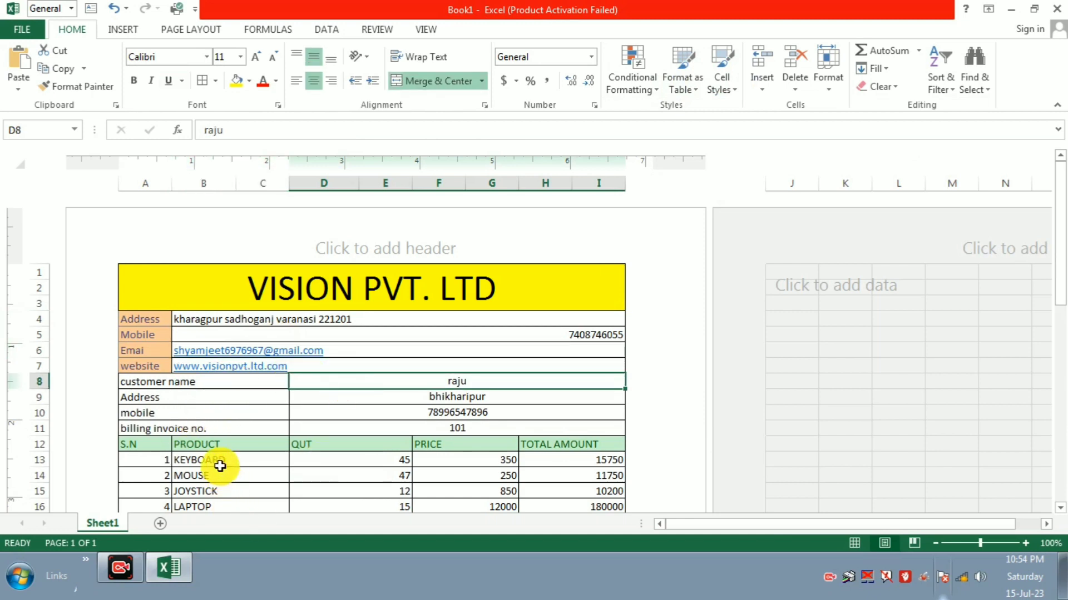
{"action": "left_click_drag", "start_coordinate": [156, 386], "coordinate": [239, 429]}
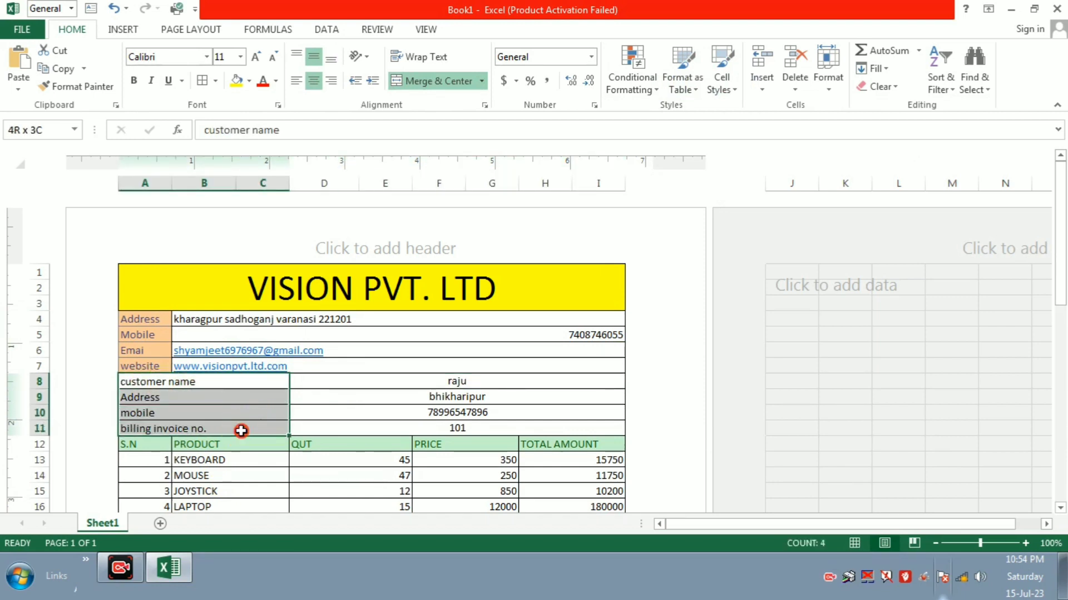
{"action": "left_click", "coordinate": [721, 88]}
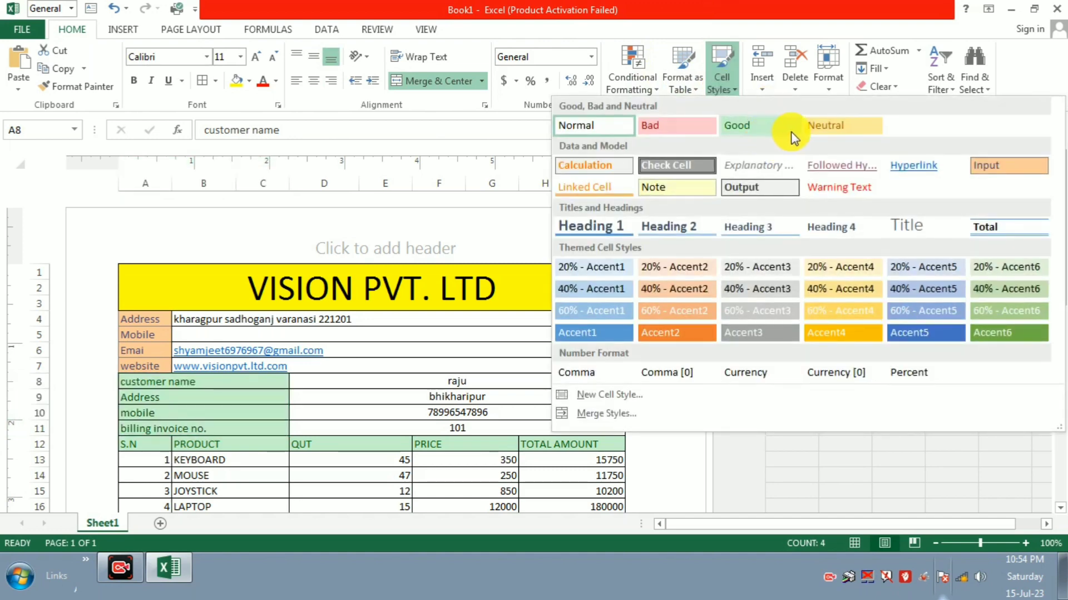
{"action": "left_click", "coordinate": [836, 128]}
{"action": "left_click", "coordinate": [836, 128]}
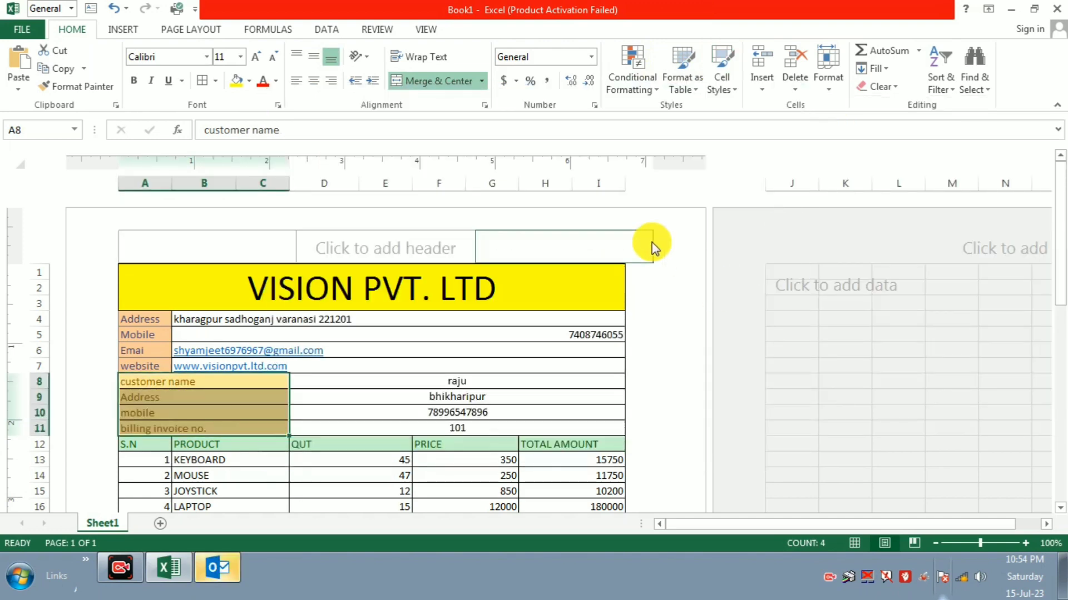
{"action": "left_click", "coordinate": [443, 378]}
{"action": "scroll", "coordinate": [447, 395], "scroll_direction": "down", "scroll_amount": 6}
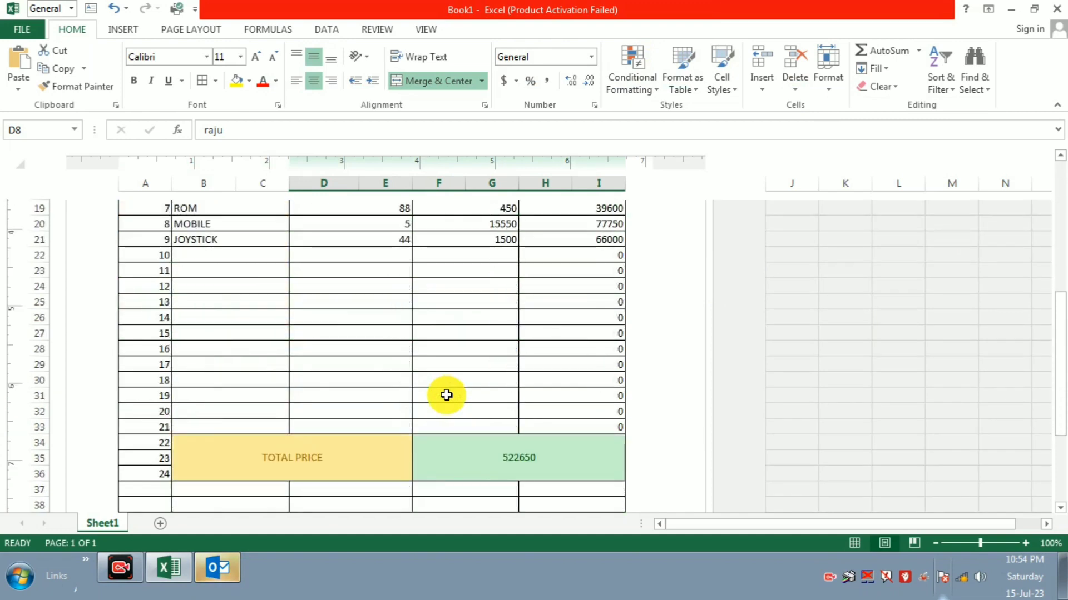
Step: Review the finished invoice and open its print preview with Ctrl+P
{"action": "scroll", "coordinate": [458, 409], "scroll_direction": "down", "scroll_amount": 2}
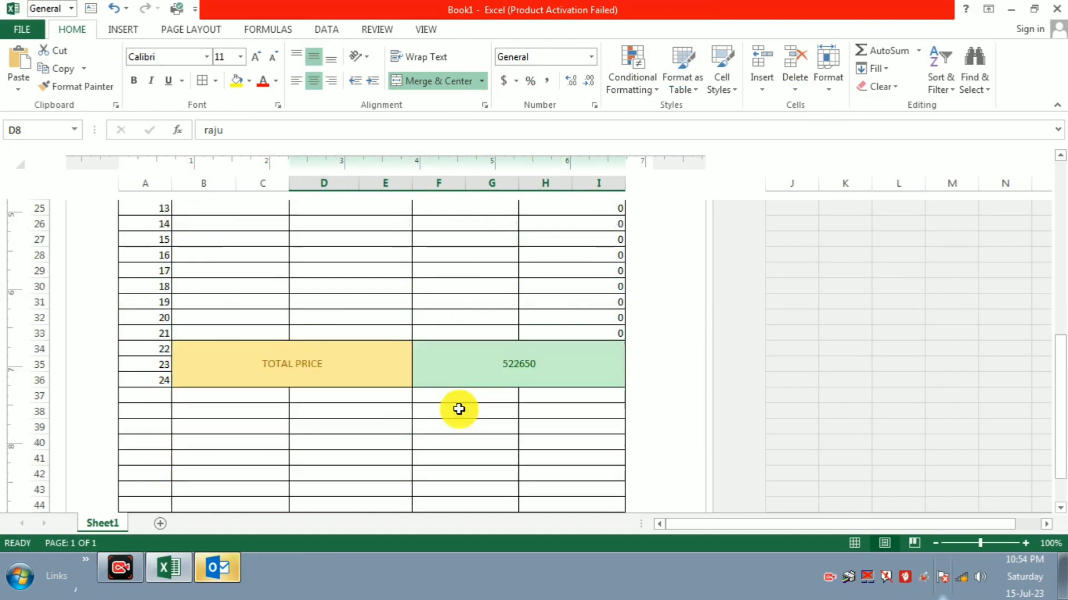
{"action": "scroll", "coordinate": [459, 410], "scroll_direction": "up", "scroll_amount": 4}
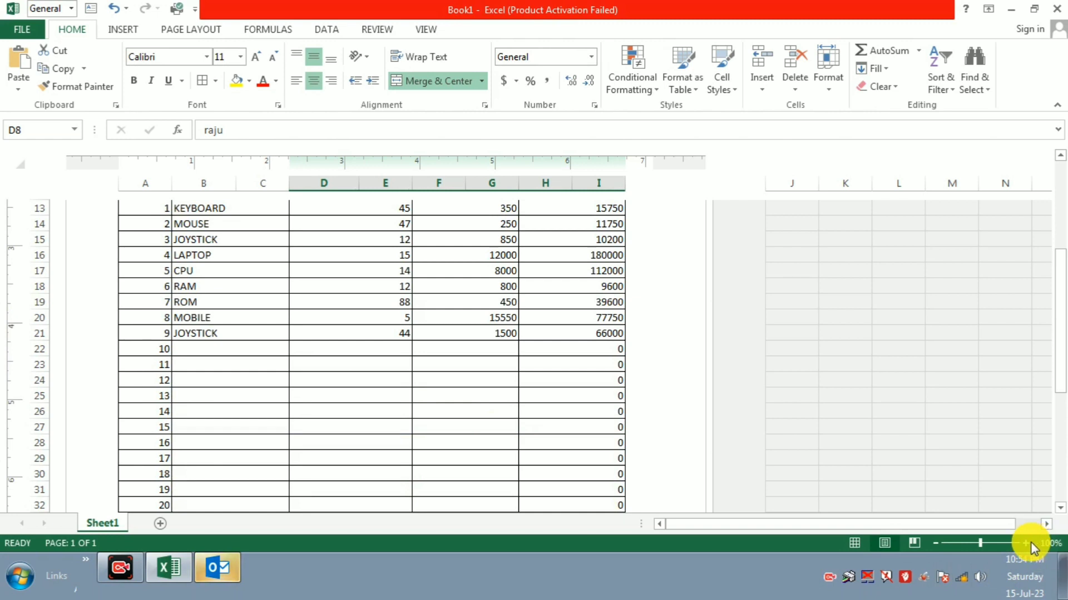
{"action": "key", "text": "ctrl+p"}
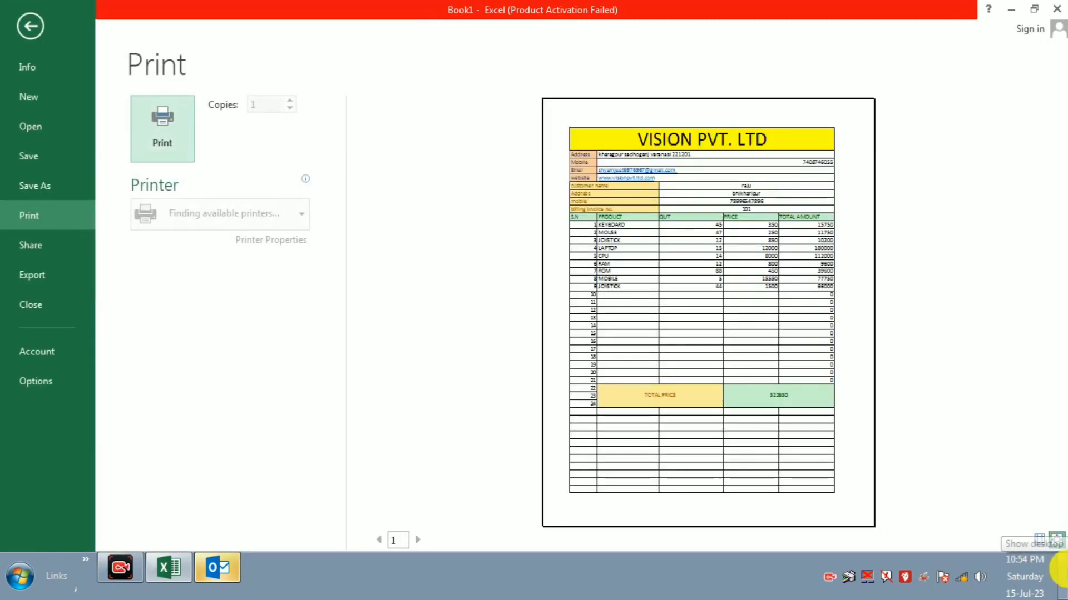